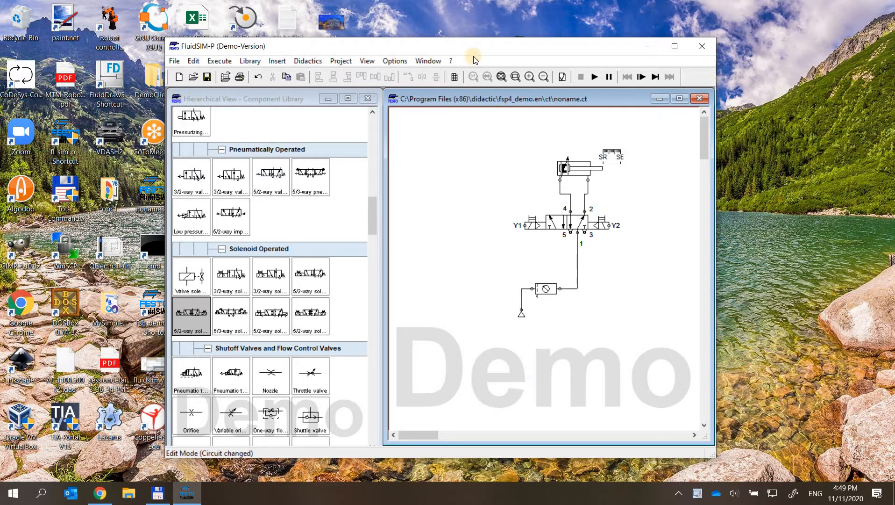
Step: Reposition the FluidSIM window and box-select the circuit's 17 components to inspect them
{"action": "left_click_drag", "start_coordinate": [510, 49], "coordinate": [487, 57]}
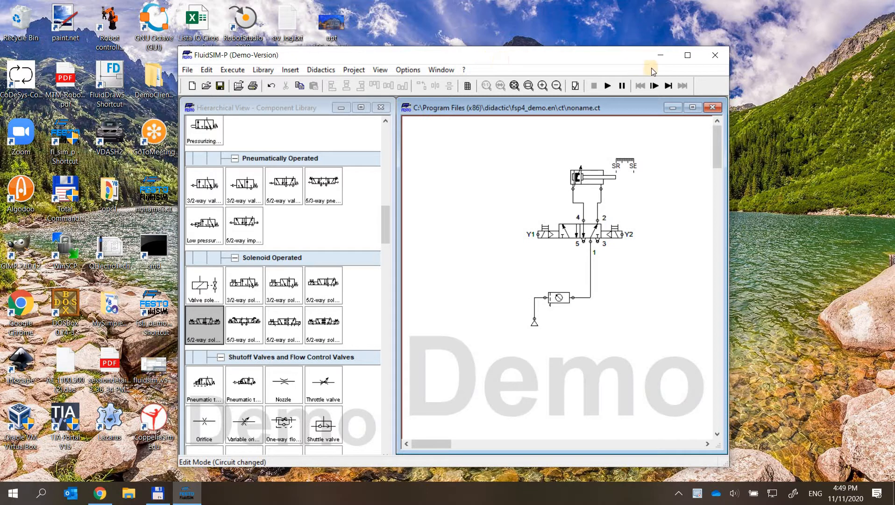
{"action": "mouse_move", "coordinate": [590, 55]}
{"action": "left_mouse_down"}
{"action": "mouse_move", "coordinate": [586, 46]}
{"action": "mouse_move", "coordinate": [590, 56]}
{"action": "left_mouse_up"}
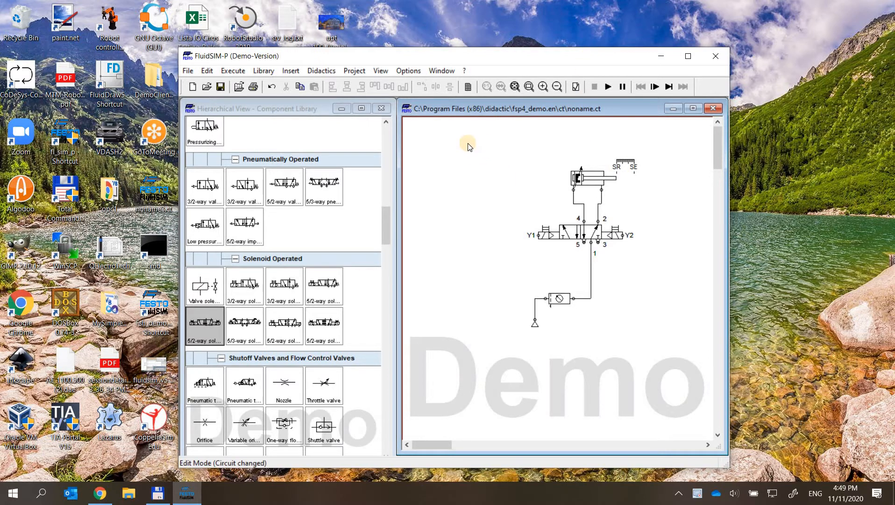
{"action": "left_click", "coordinate": [590, 180]}
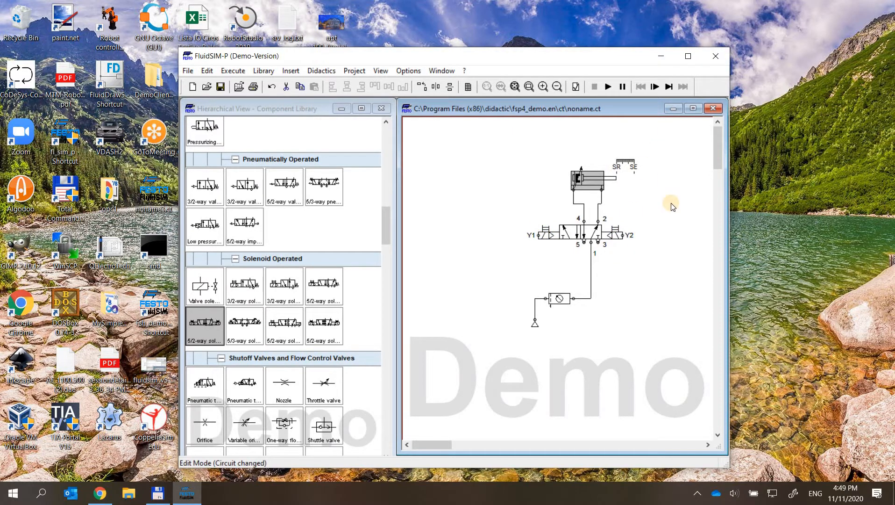
{"action": "left_click", "coordinate": [638, 201]}
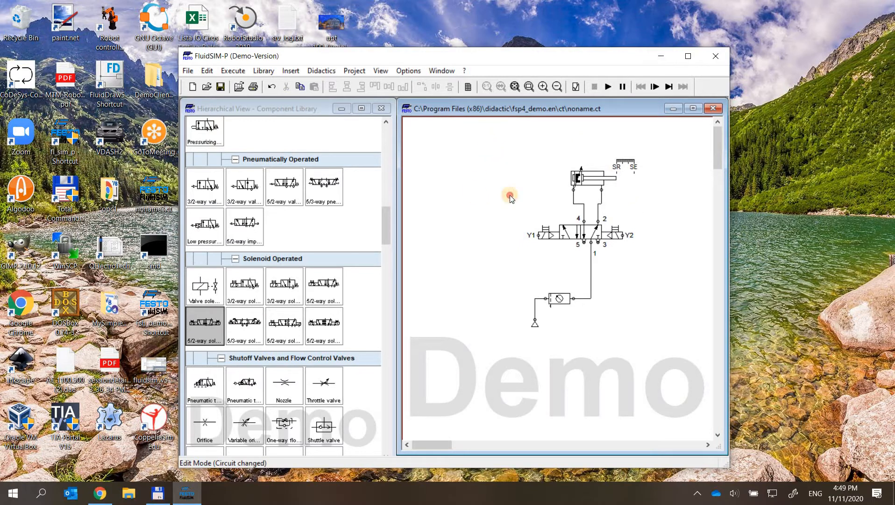
{"action": "left_click", "coordinate": [676, 347]}
{"action": "left_click_drag", "start_coordinate": [482, 137], "coordinate": [676, 347]}
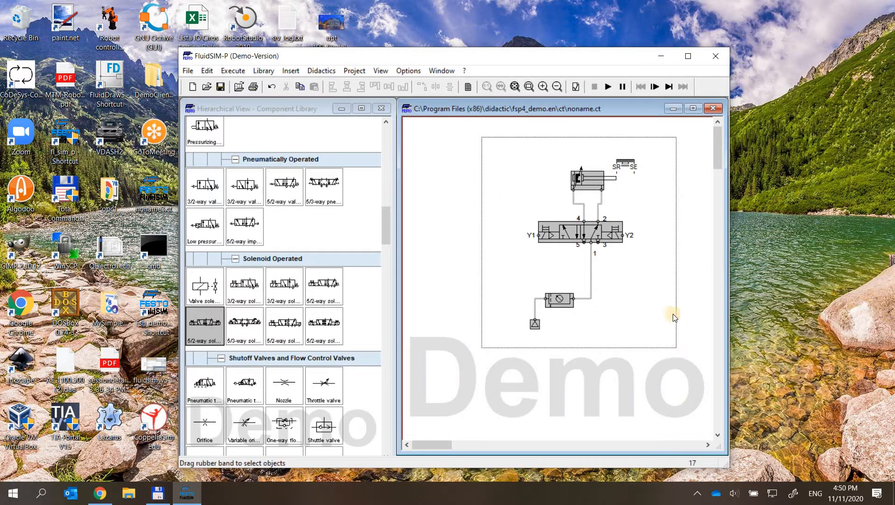
{"action": "left_click", "coordinate": [499, 160]}
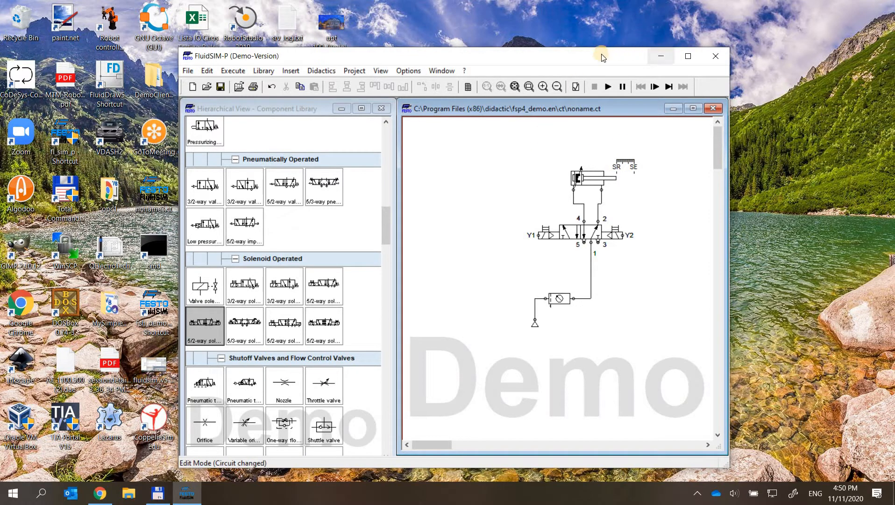
{"action": "left_click_drag", "start_coordinate": [639, 35], "coordinate": [665, 47]}
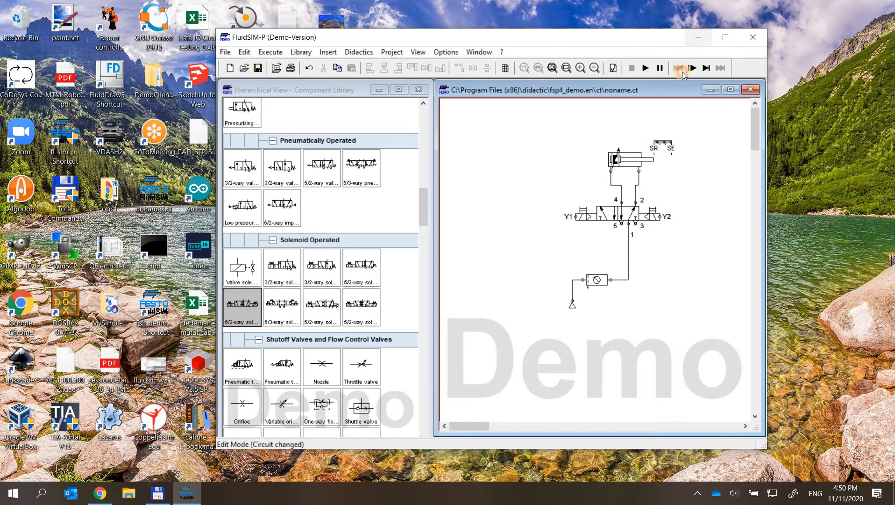
Step: Minimise FluidSIM, refresh the desktop, then minimise FluidSIM again
{"action": "key", "text": "super+d"}
{"action": "right_click", "coordinate": [330, 140]}
{"action": "left_click", "coordinate": [360, 176]}
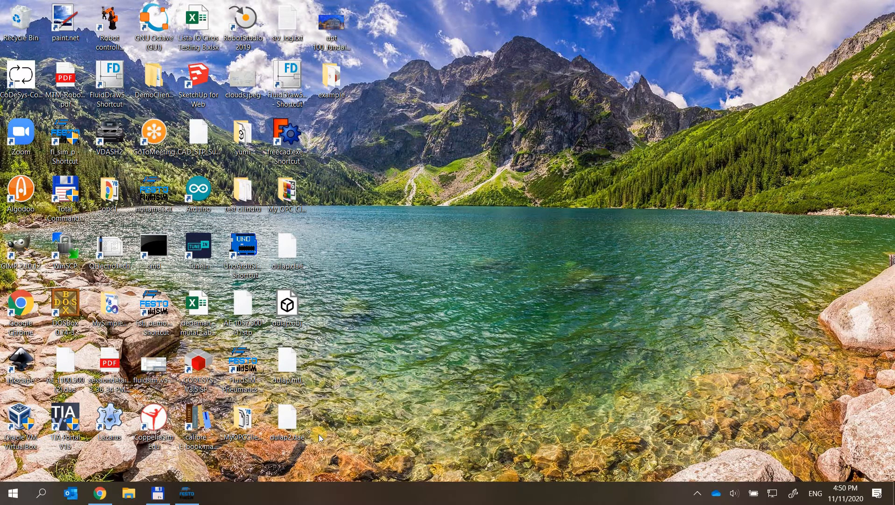
{"action": "left_click", "coordinate": [191, 499]}
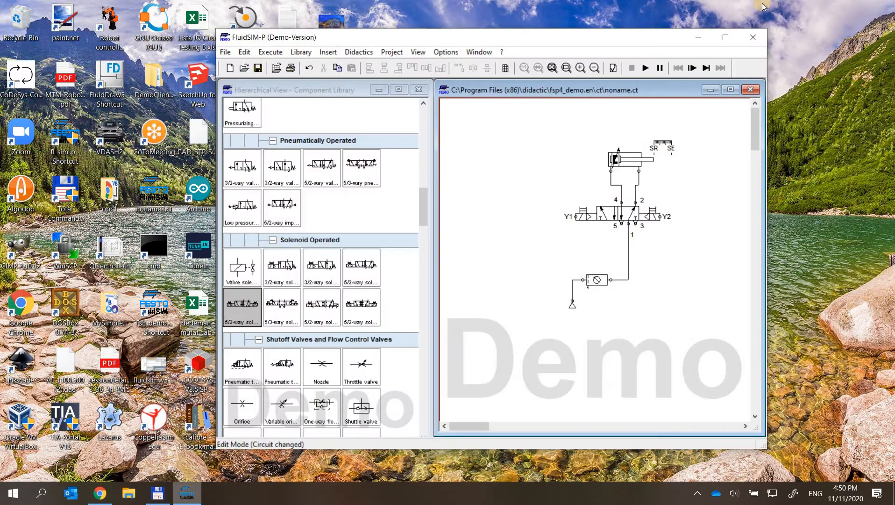
{"action": "key", "text": "super+d"}
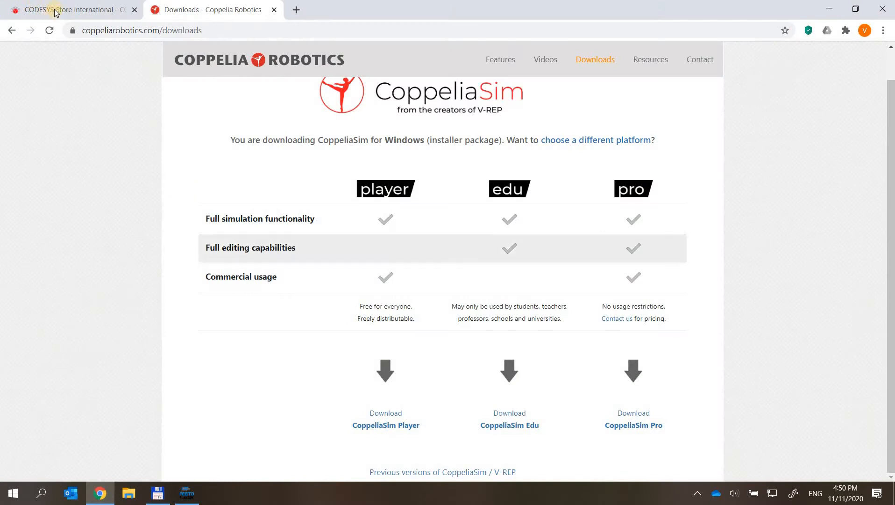
Step: On the CODESYS Store tab, start the soft PLC from the CODESYS Control tray icon
{"action": "left_click", "coordinate": [54, 9]}
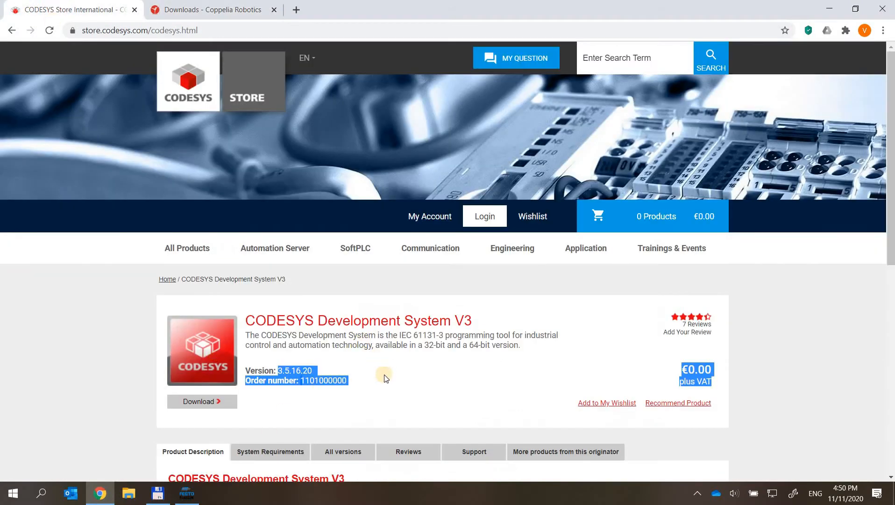
{"action": "left_click", "coordinate": [361, 379]}
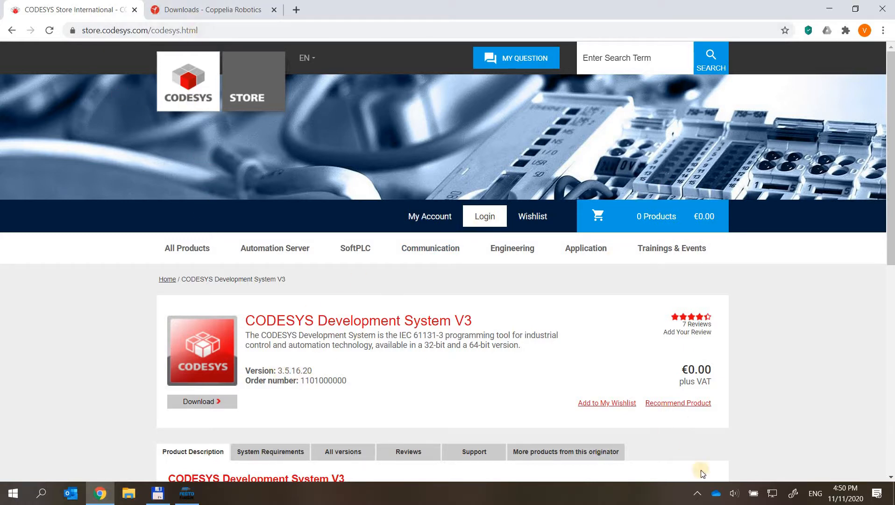
{"action": "left_click", "coordinate": [696, 494]}
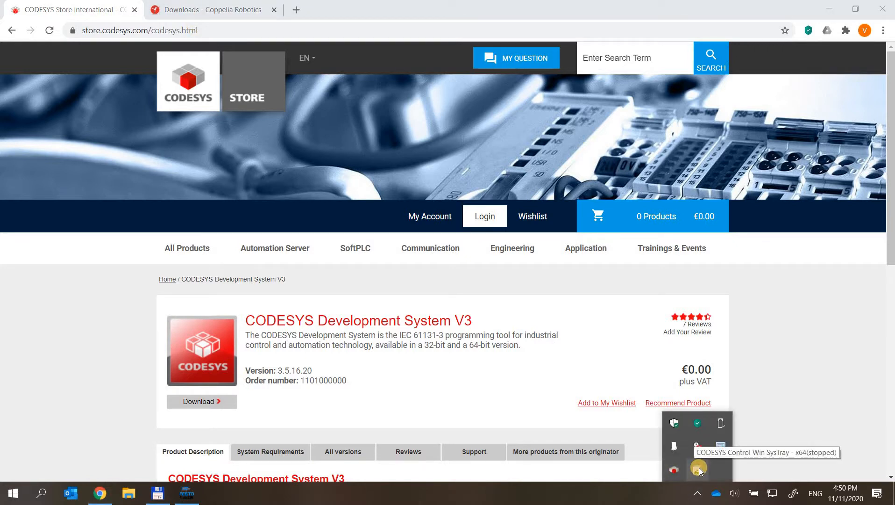
{"action": "right_click", "coordinate": [699, 467]}
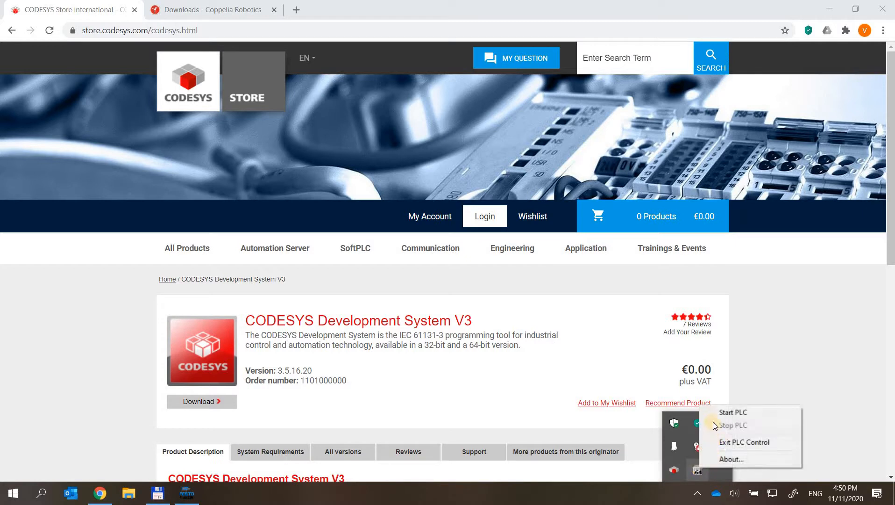
{"action": "left_click", "coordinate": [715, 414]}
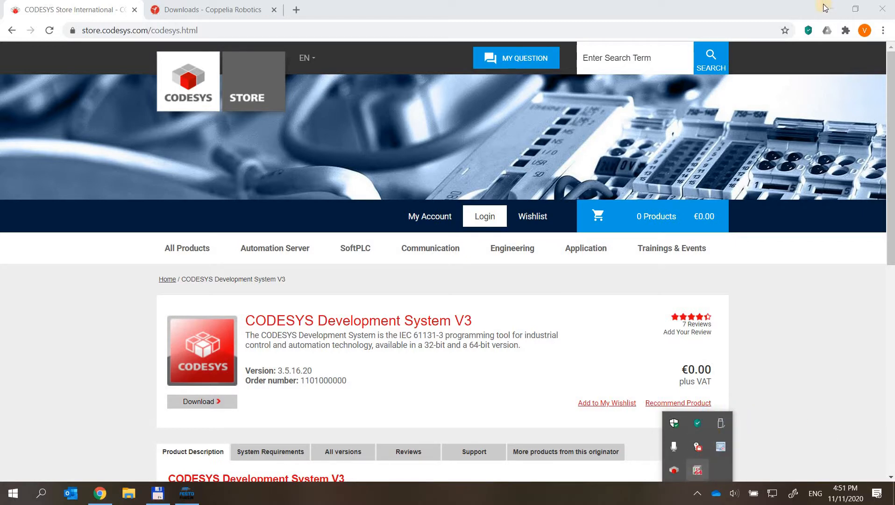
Step: Browse the Coppelia Robotics site and highlight the edition comparison table on the downloads page
{"action": "left_click", "coordinate": [201, 10]}
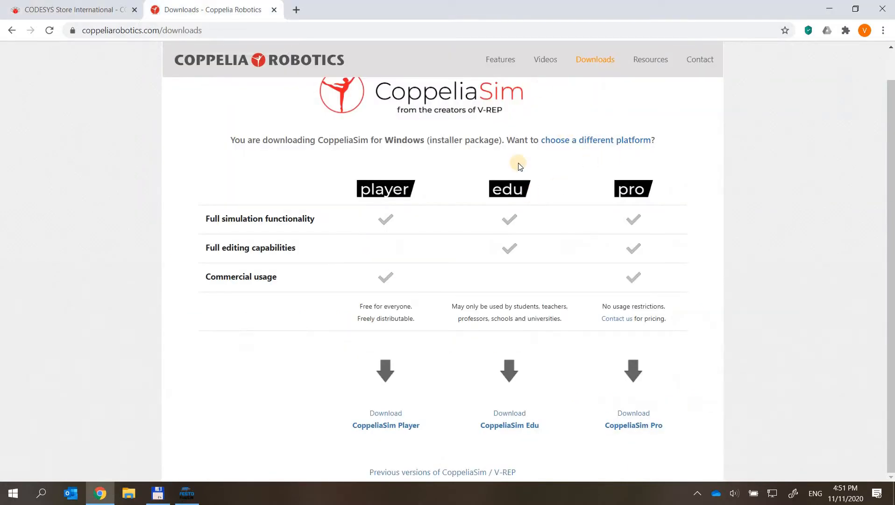
{"action": "left_click", "coordinate": [503, 61]}
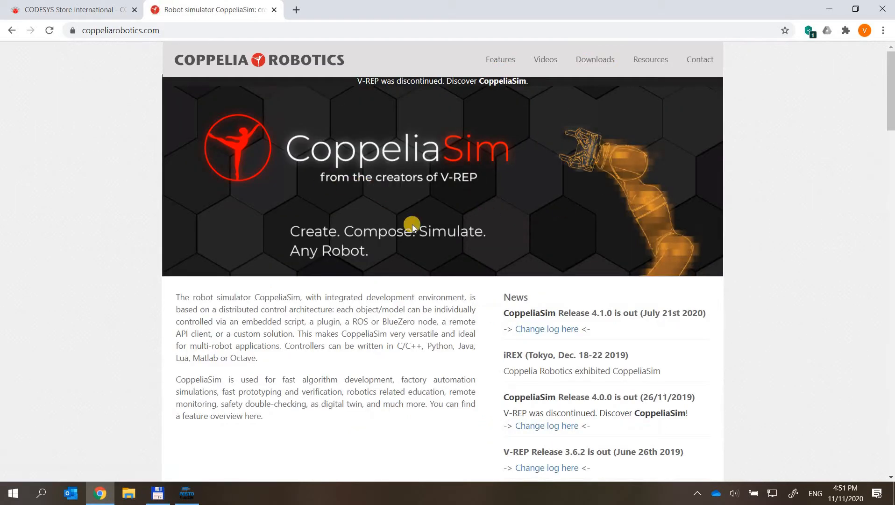
{"action": "left_click", "coordinate": [600, 64]}
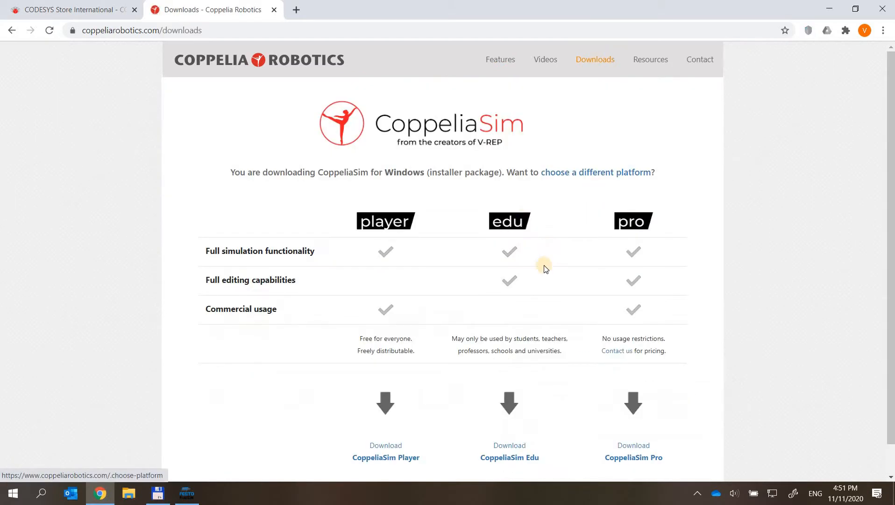
{"action": "left_click_drag", "start_coordinate": [525, 351], "coordinate": [547, 195]}
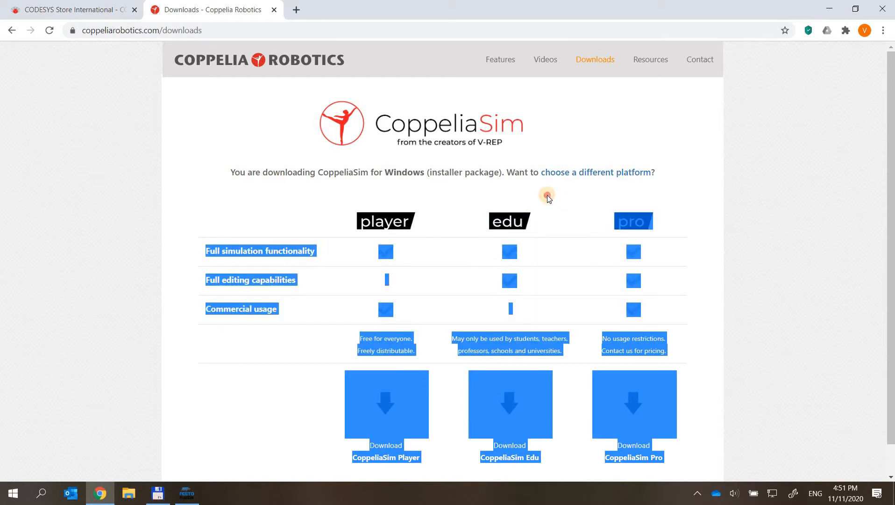
{"action": "left_click", "coordinate": [514, 202]}
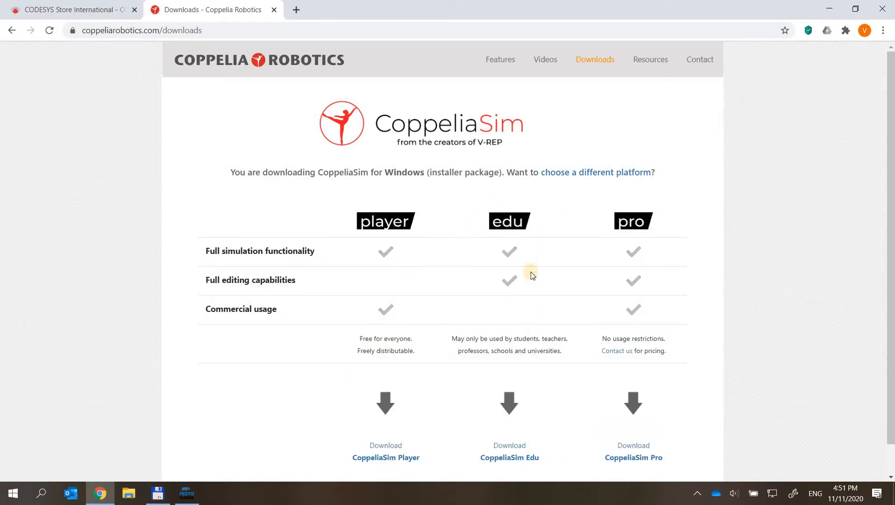
Step: Restore the browser, flip between the CODESYS Store and Coppelia tabs, then minimise it
{"action": "left_click", "coordinate": [829, 9]}
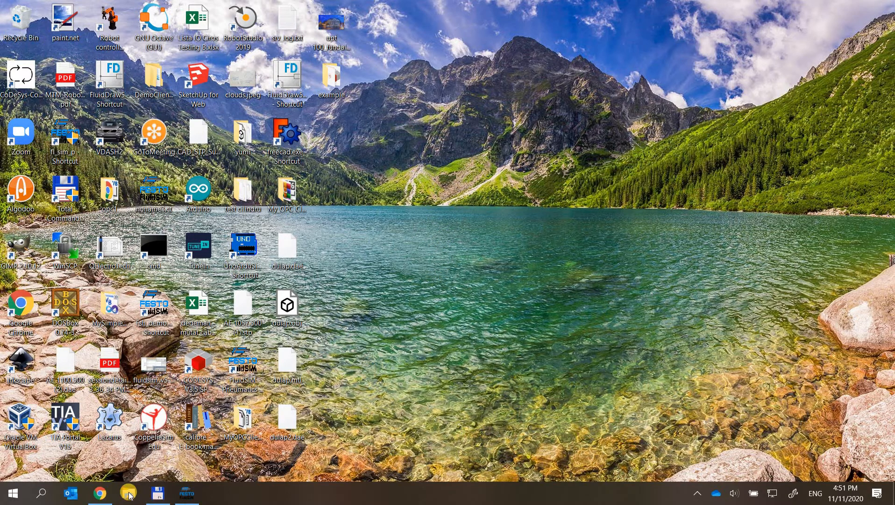
{"action": "left_click", "coordinate": [104, 493]}
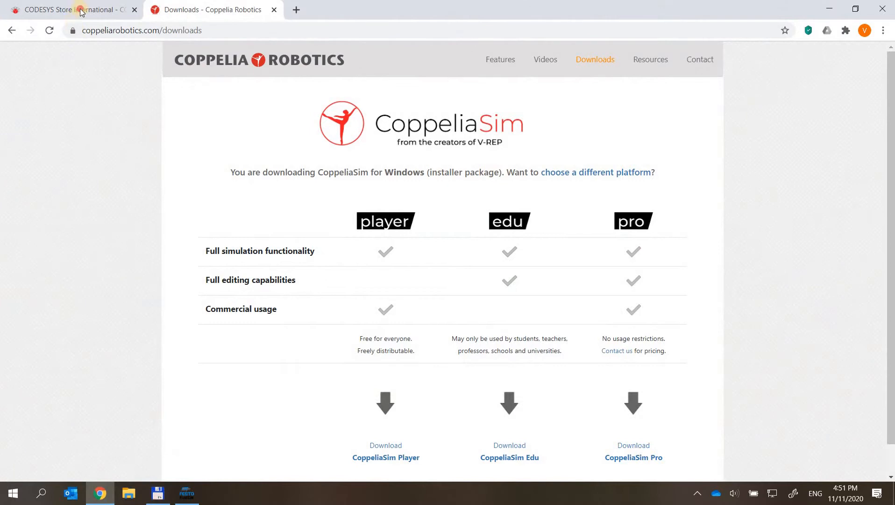
{"action": "left_click", "coordinate": [81, 12]}
{"action": "left_click", "coordinate": [204, 10]}
{"action": "left_click", "coordinate": [87, 6]}
{"action": "left_click", "coordinate": [203, 10]}
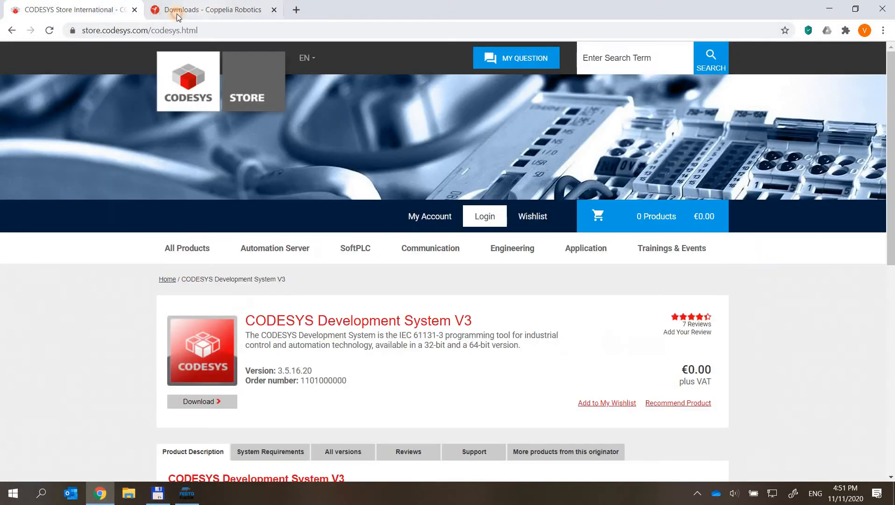
{"action": "left_click", "coordinate": [85, 11]}
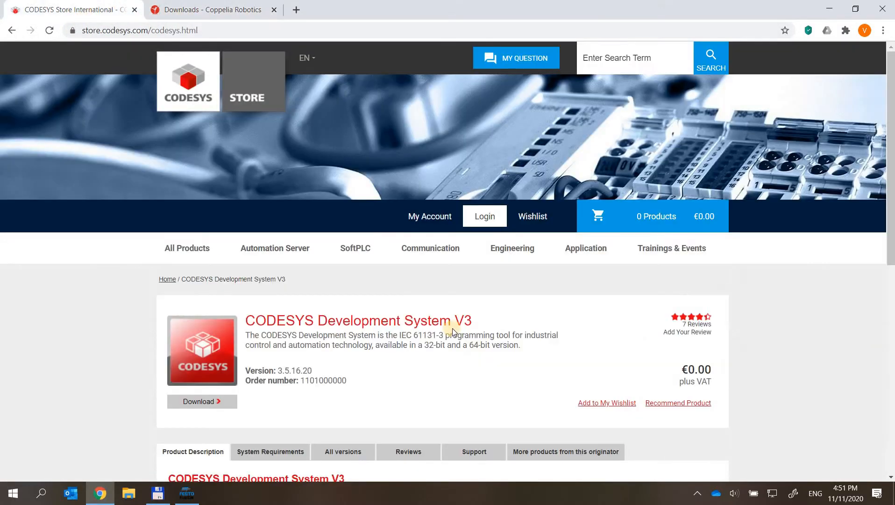
{"action": "left_click", "coordinate": [698, 493]}
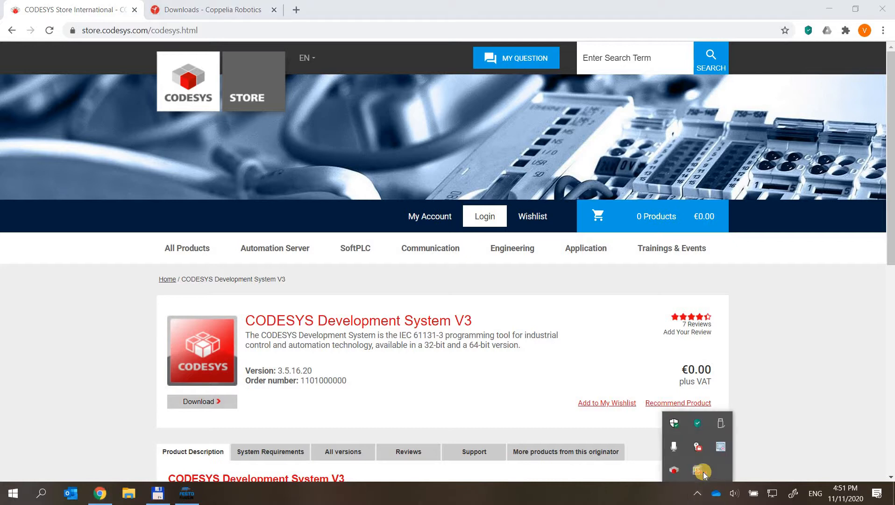
{"action": "left_click", "coordinate": [214, 11]}
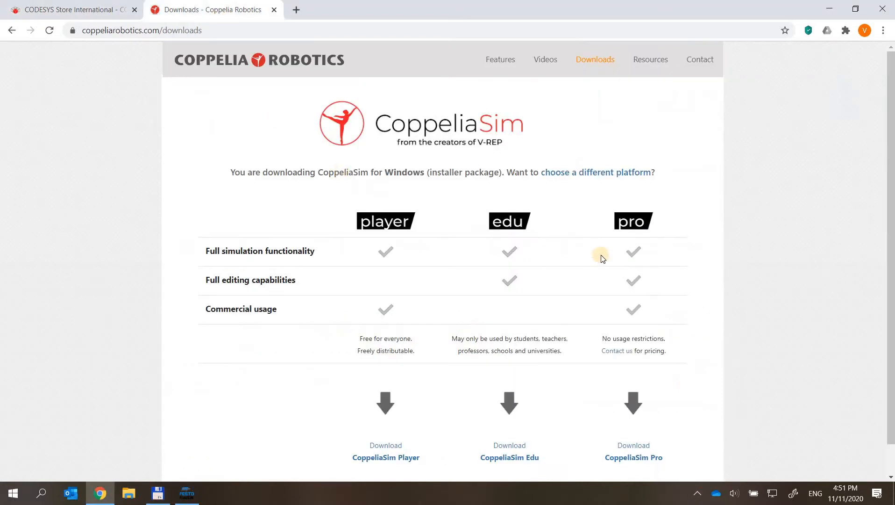
{"action": "left_click", "coordinate": [828, 10]}
Step: Refresh the desktop, launch the CoDeSys–CoppeliaSim bridge and set its window aside
{"action": "right_click", "coordinate": [413, 167]}
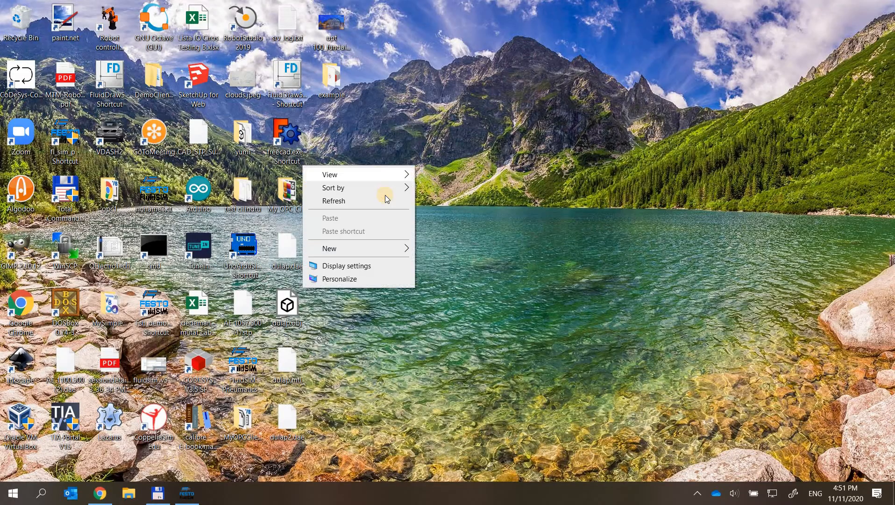
{"action": "left_click", "coordinate": [447, 229]}
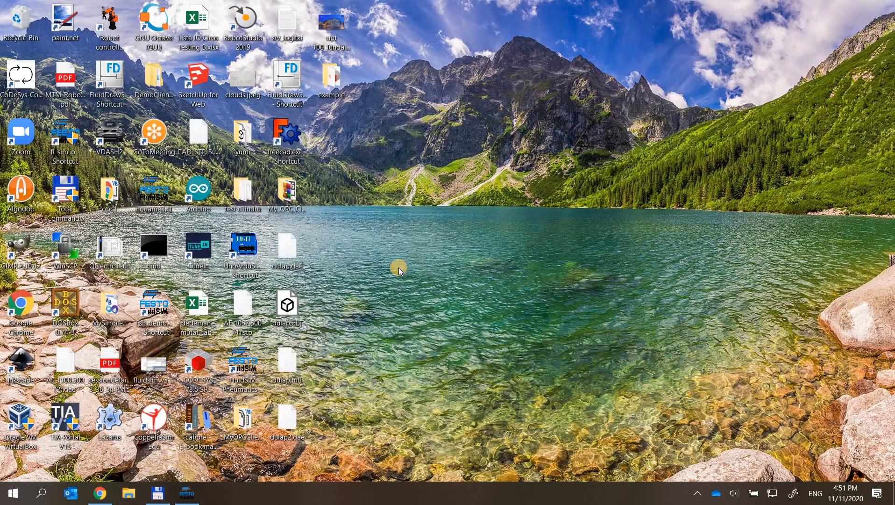
{"action": "double_click", "coordinate": [22, 80]}
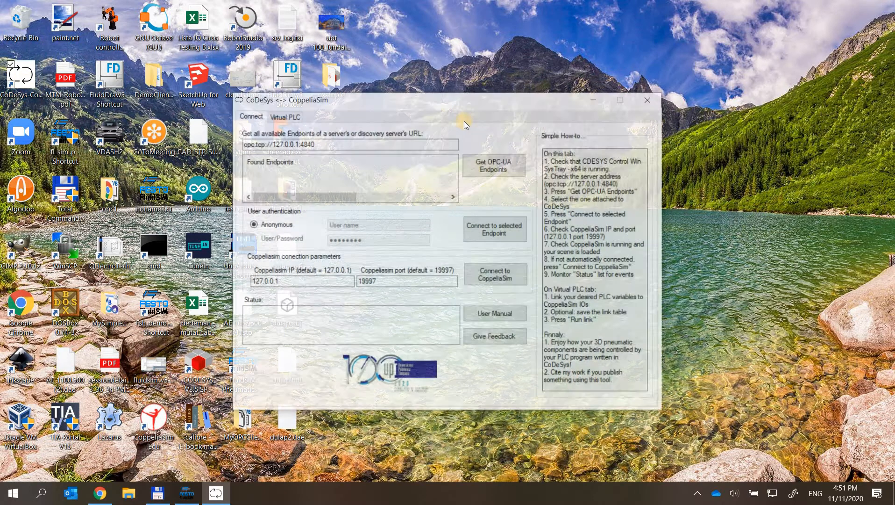
{"action": "left_click_drag", "start_coordinate": [500, 127], "coordinate": [482, 129]}
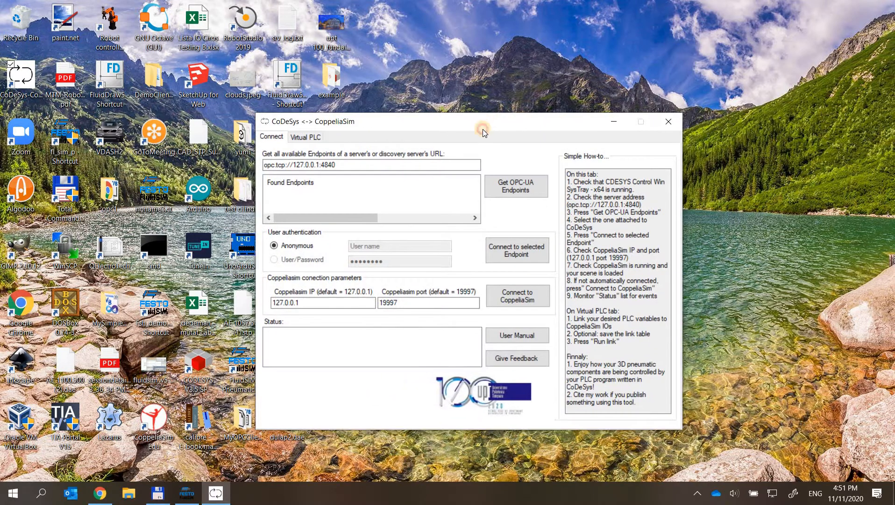
{"action": "left_click", "coordinate": [618, 128]}
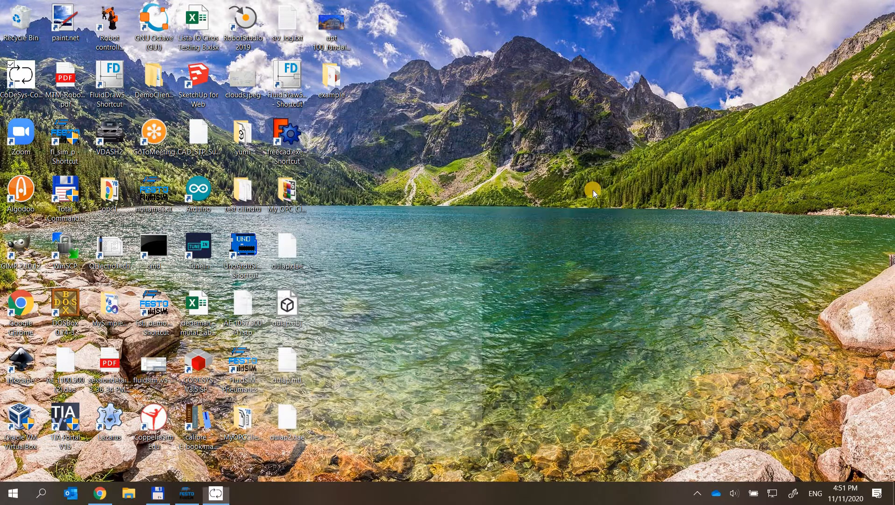
Step: Close FluidSIM-P without saving the circuit and refresh the desktop
{"action": "left_click", "coordinate": [192, 490]}
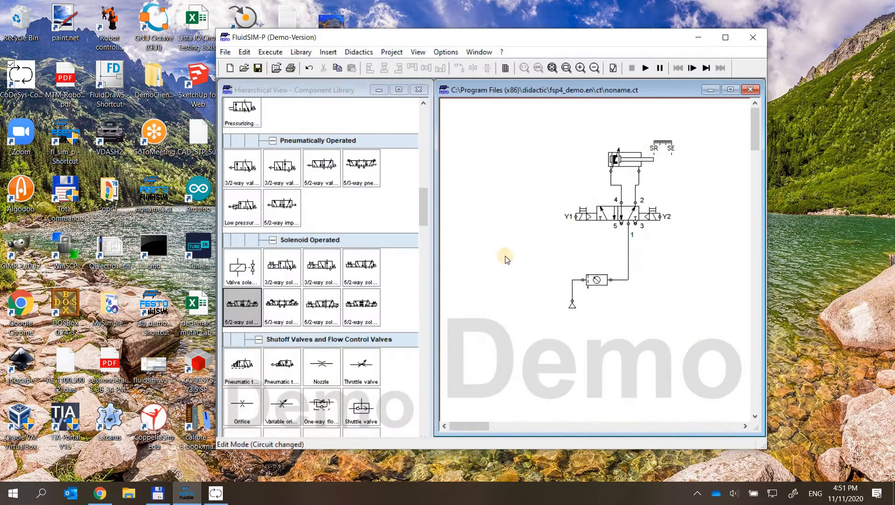
{"action": "left_click", "coordinate": [469, 269]}
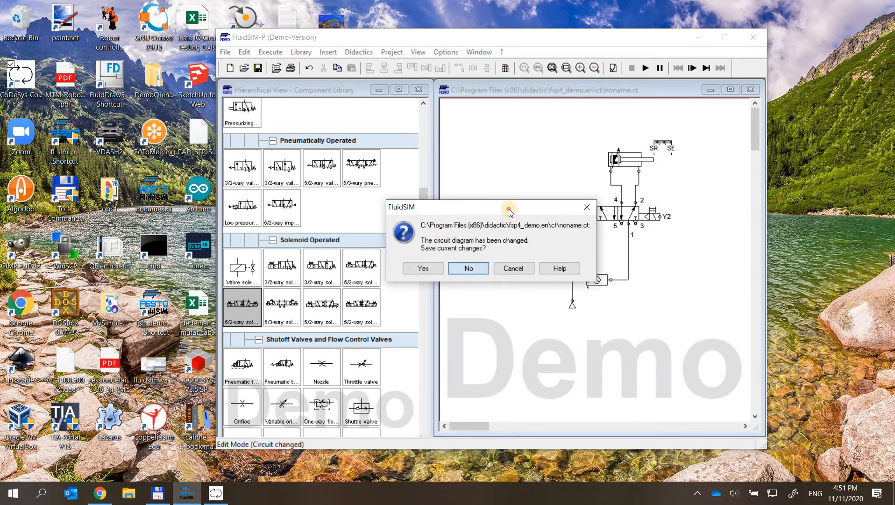
{"action": "right_click", "coordinate": [453, 189]}
{"action": "left_click", "coordinate": [426, 228]}
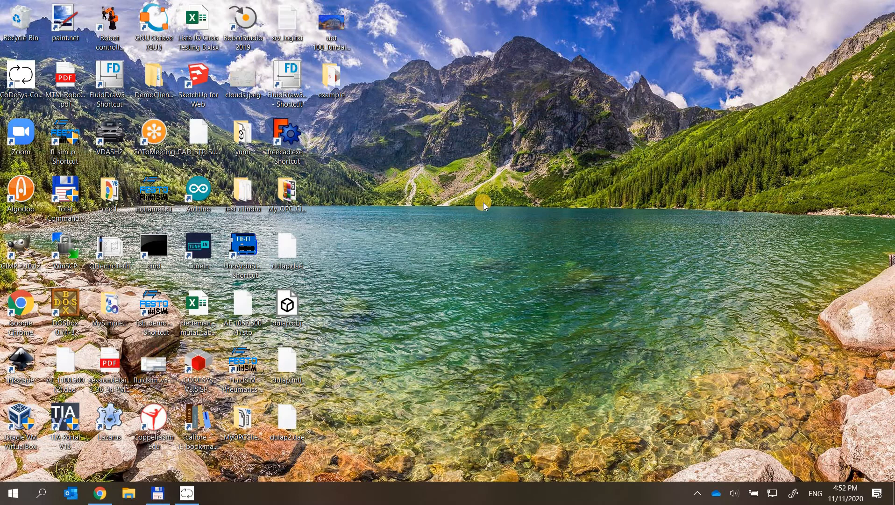
Step: Check the CoDeSys-CoppeliaSim install folder under Program Files in Total Commander
{"action": "left_click", "coordinate": [149, 496]}
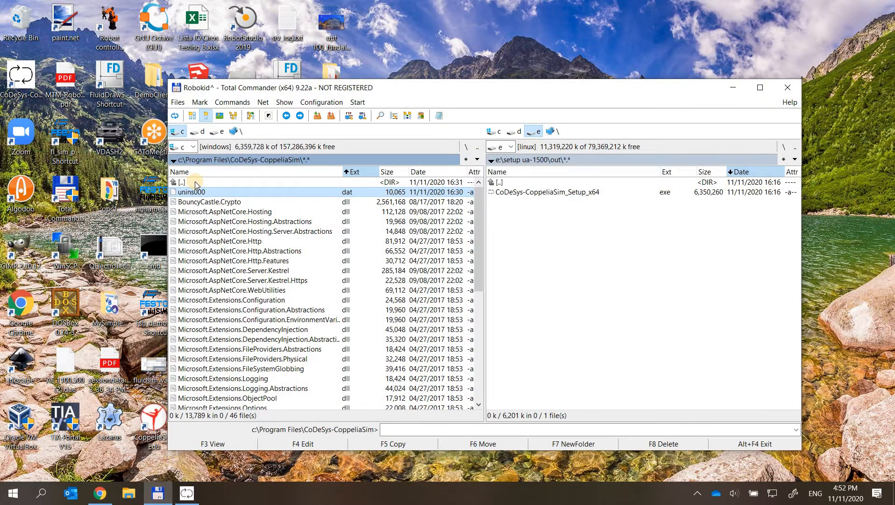
{"action": "double_click", "coordinate": [196, 183]}
{"action": "double_click", "coordinate": [211, 231]}
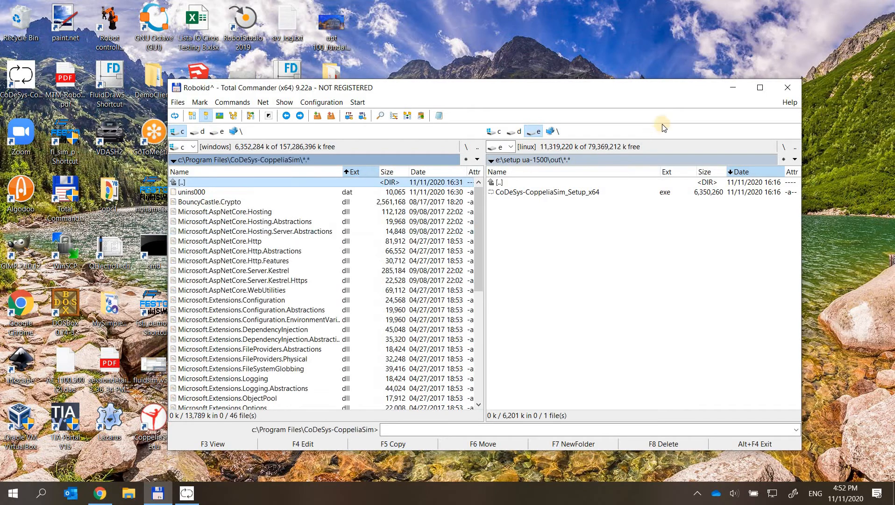
{"action": "left_click", "coordinate": [734, 89]}
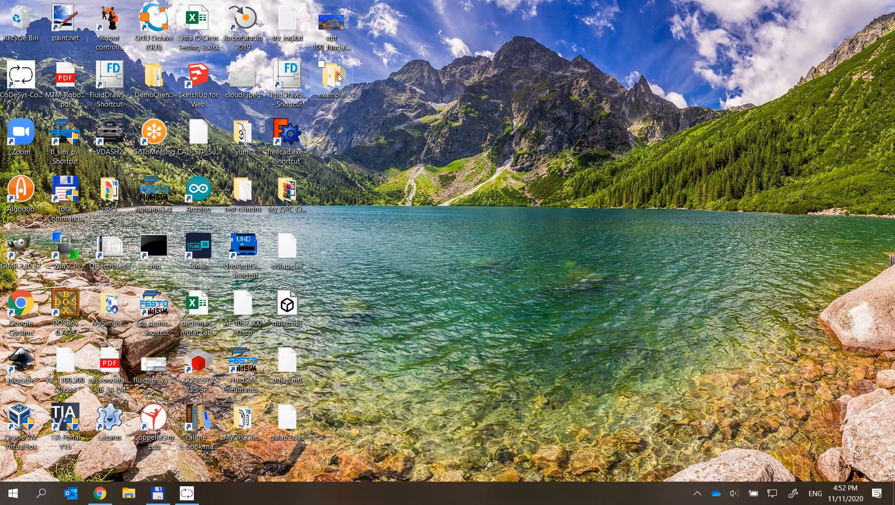
Step: Open the desktop example folder and launch example_project_1.project in CODESYS
{"action": "left_click", "coordinate": [332, 79]}
{"action": "double_click", "coordinate": [334, 79]}
{"action": "mouse_move", "coordinate": [495, 97]}
{"action": "left_mouse_down"}
{"action": "mouse_move", "coordinate": [503, 90]}
{"action": "mouse_move", "coordinate": [507, 108]}
{"action": "left_mouse_up"}
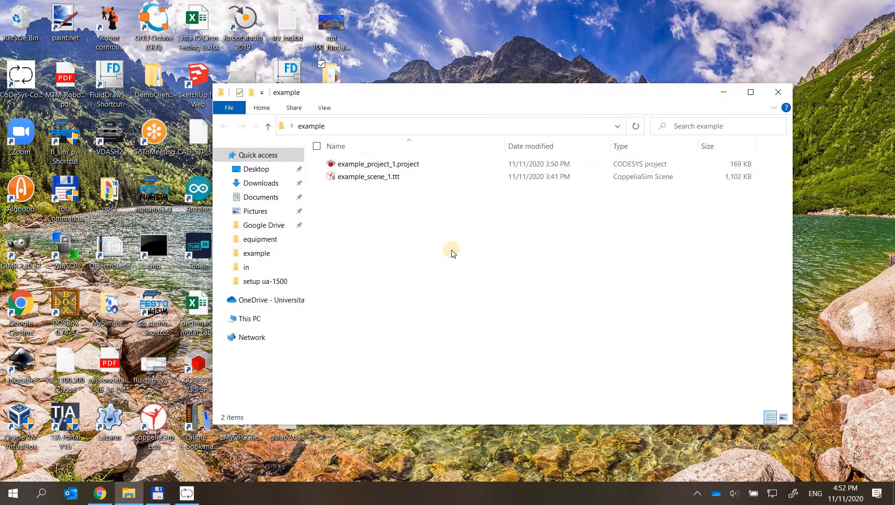
{"action": "left_click", "coordinate": [371, 164]}
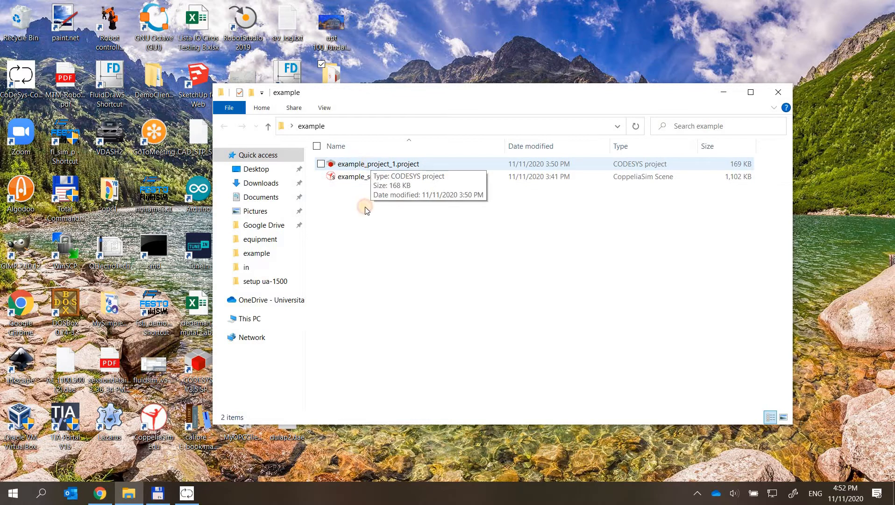
{"action": "left_click", "coordinate": [351, 179]}
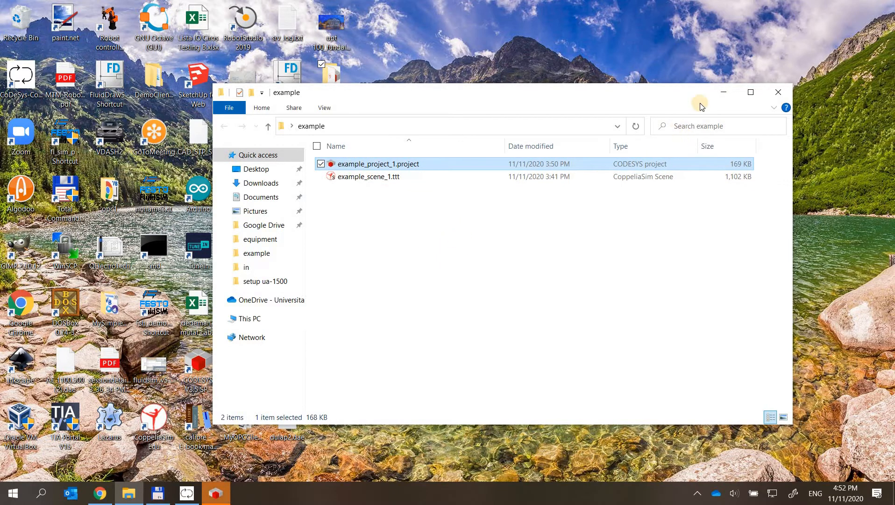
{"action": "left_click", "coordinate": [722, 98]}
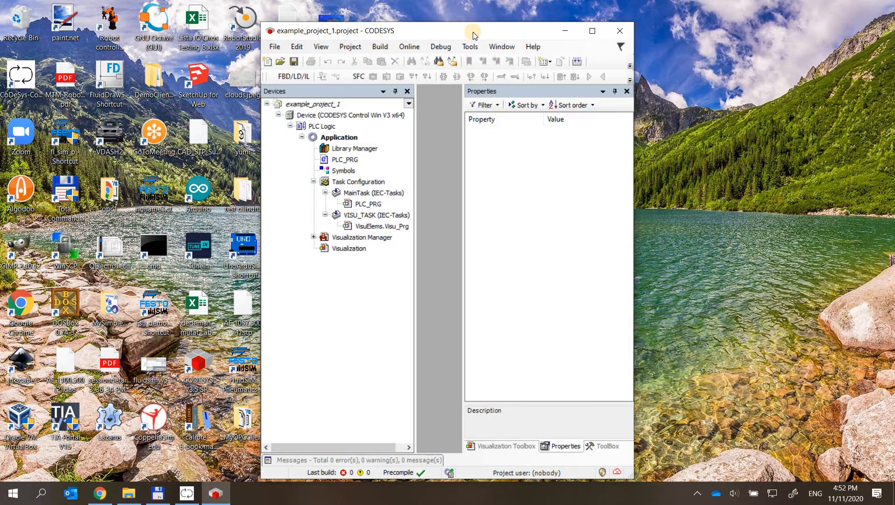
Step: Maximise CODESYS and view PLC_PRG, the Symbol Configuration's exported variables, and the Visualization
{"action": "left_click", "coordinate": [592, 30]}
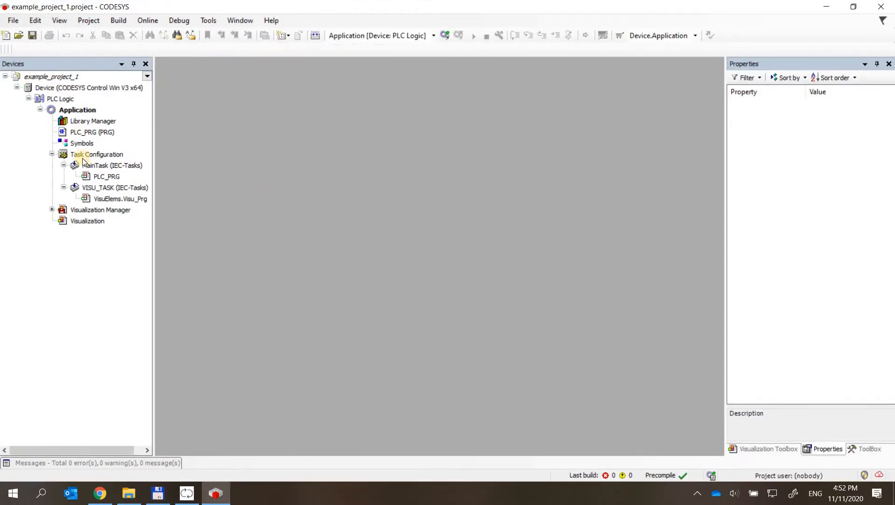
{"action": "left_click", "coordinate": [84, 135]}
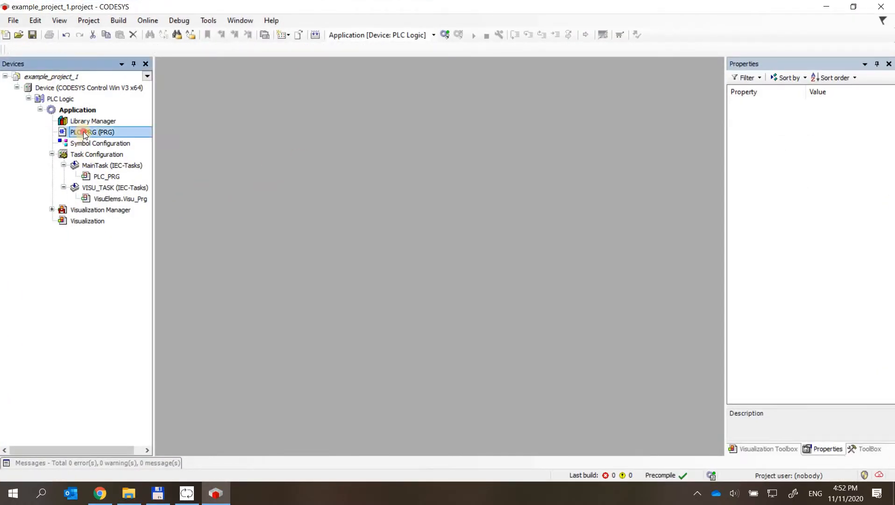
{"action": "double_click", "coordinate": [83, 131]}
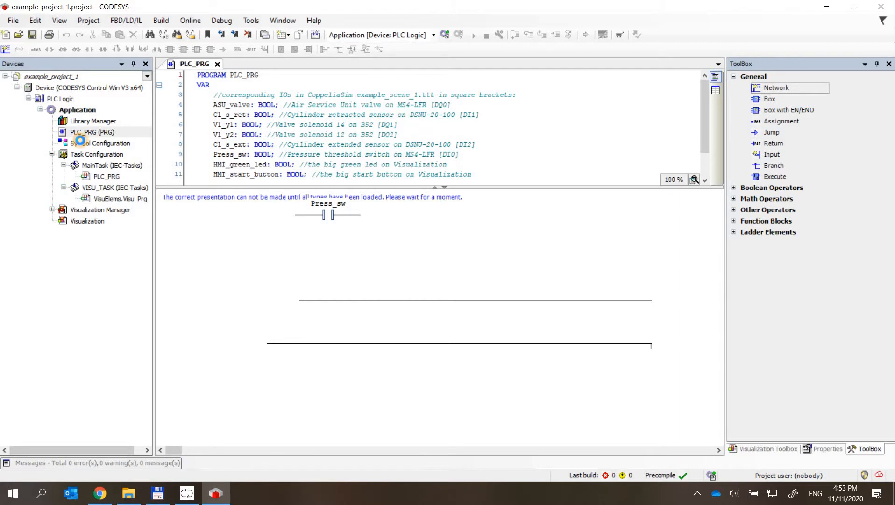
{"action": "double_click", "coordinate": [80, 140]}
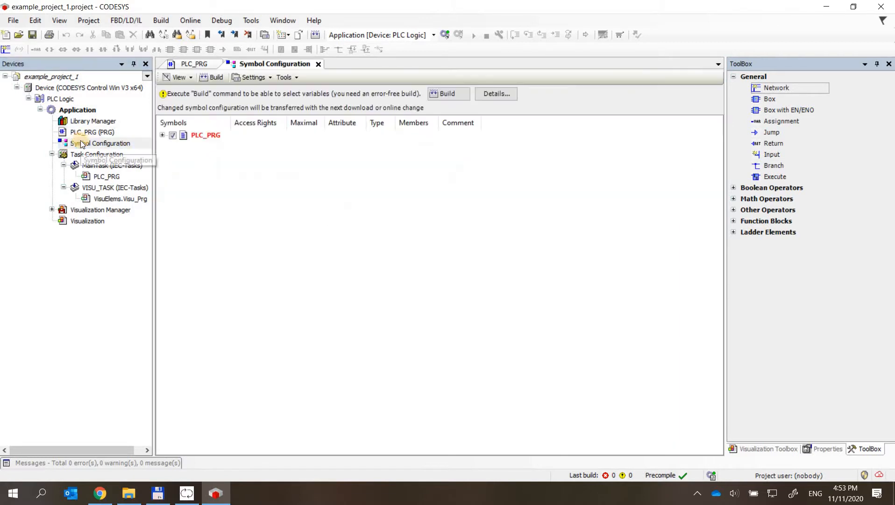
{"action": "left_click", "coordinate": [162, 135]}
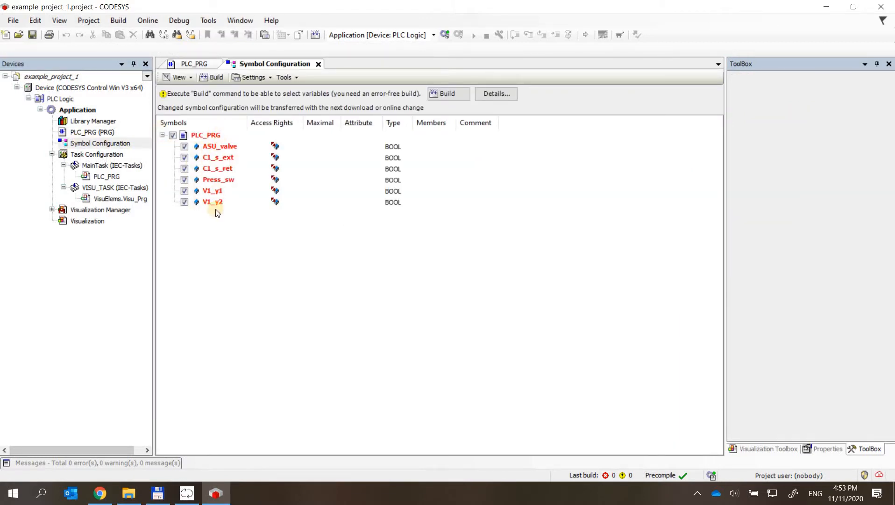
{"action": "double_click", "coordinate": [87, 222]}
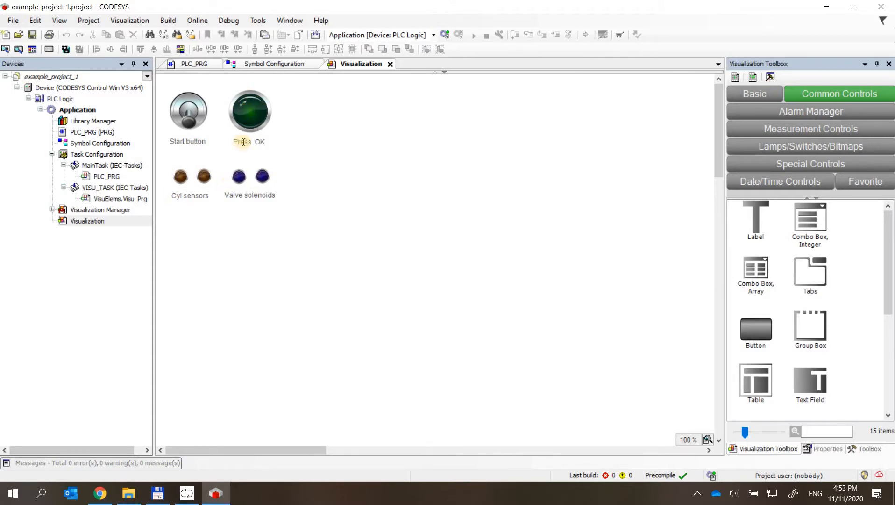
Step: Back in PLC_PRG, inspect the declarations and rungs, including the C1_s_ext contact and HMI_start_button
{"action": "left_click", "coordinate": [190, 65]}
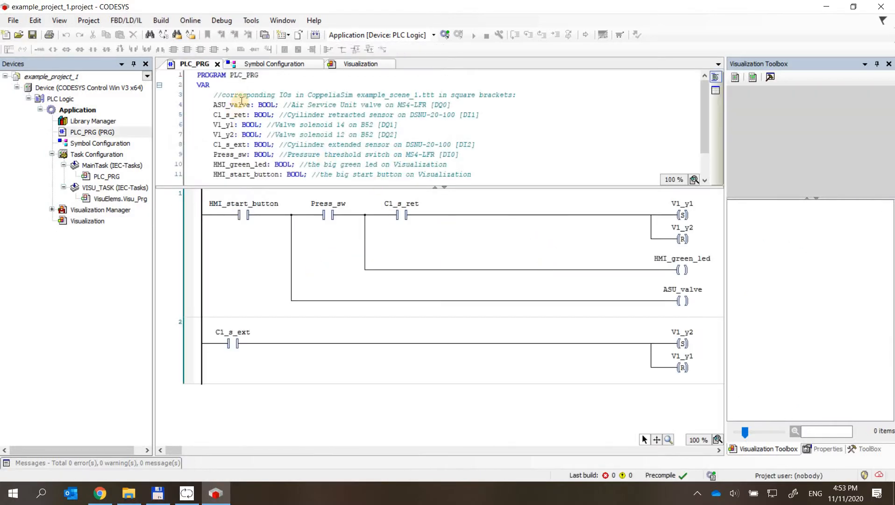
{"action": "left_click_drag", "start_coordinate": [210, 104], "coordinate": [494, 147]}
{"action": "left_click", "coordinate": [464, 93]}
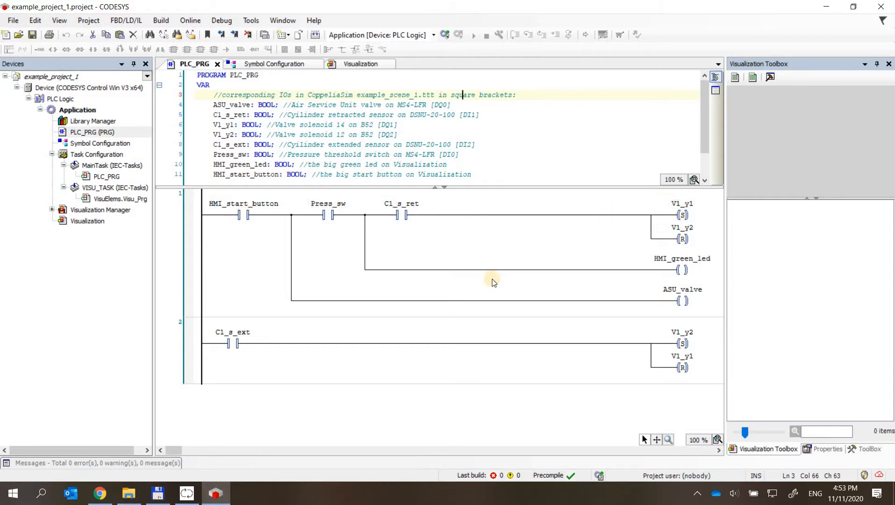
{"action": "left_click", "coordinate": [235, 332]}
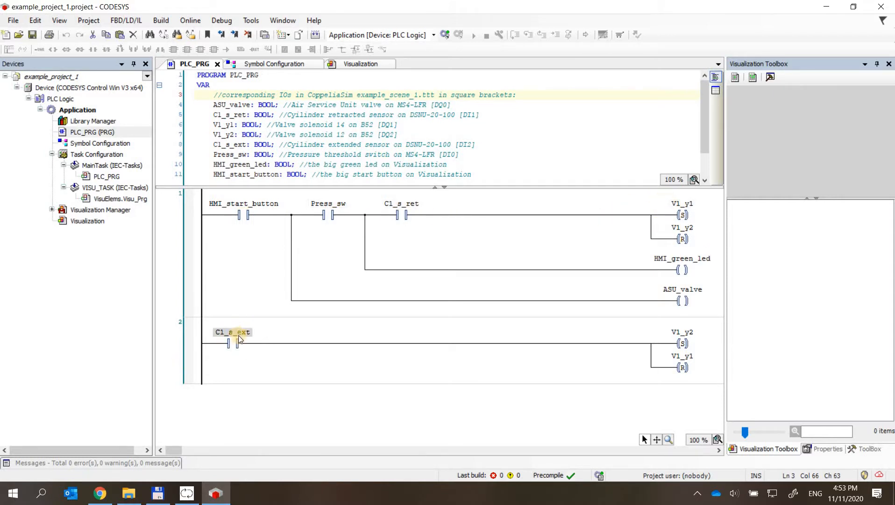
{"action": "left_click", "coordinate": [227, 215]}
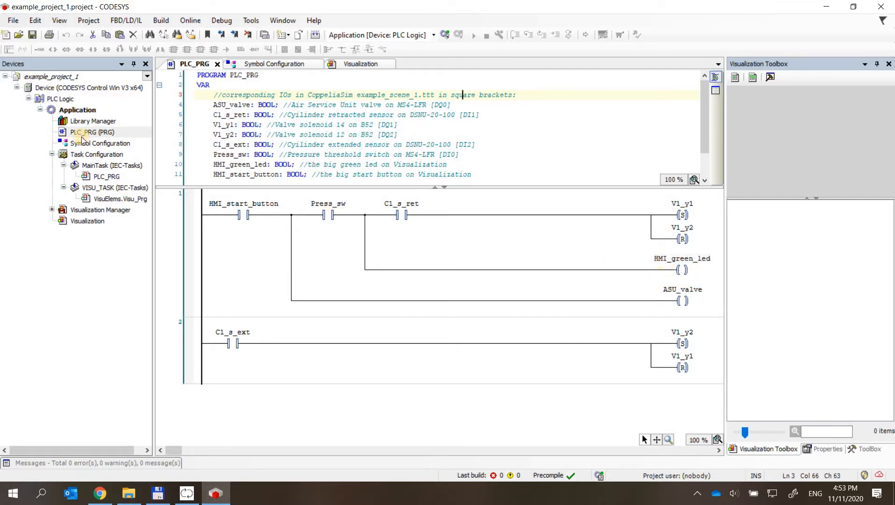
{"action": "double_click", "coordinate": [77, 219]}
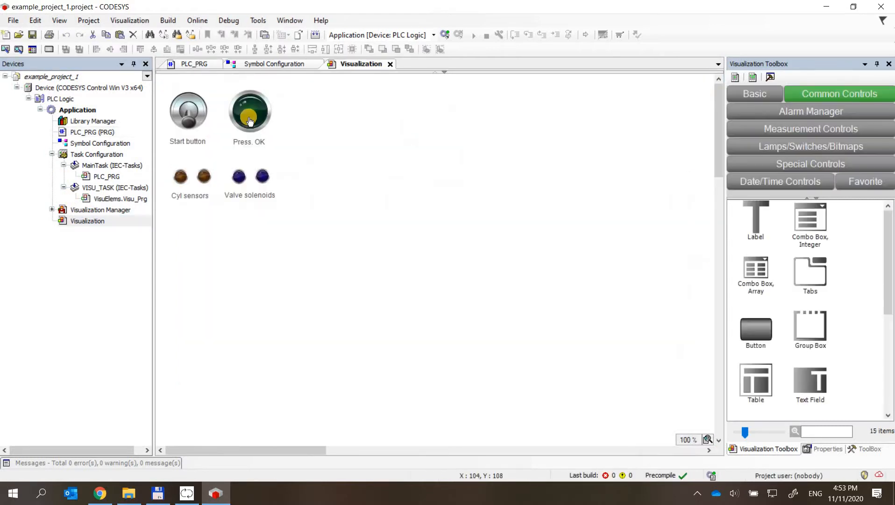
{"action": "left_click", "coordinate": [264, 65]}
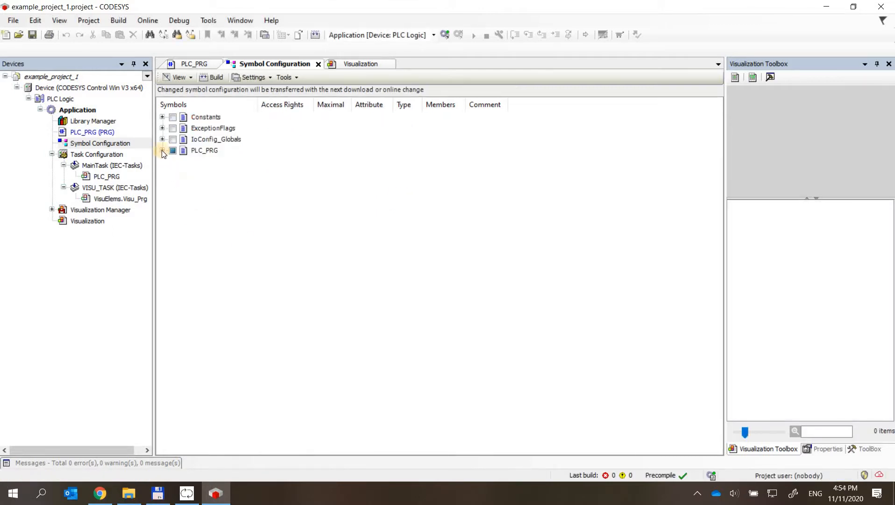
{"action": "left_click", "coordinate": [162, 150]}
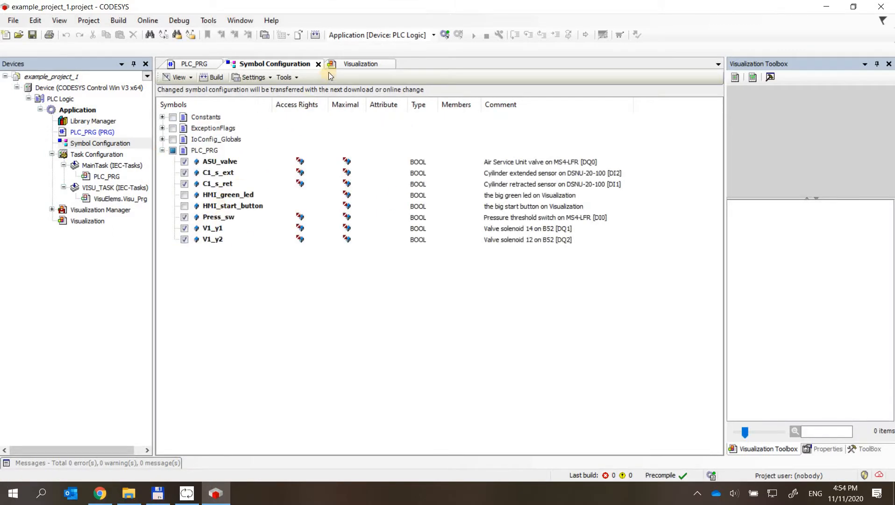
{"action": "left_click", "coordinate": [358, 63]}
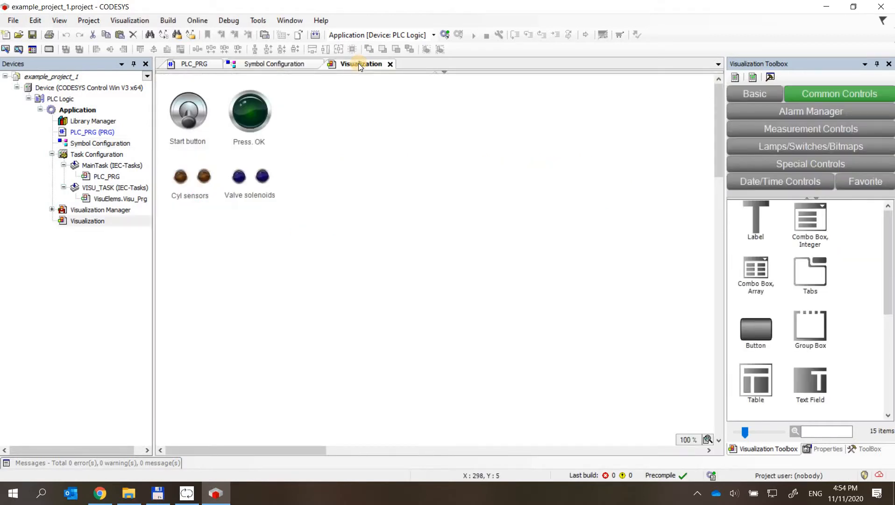
{"action": "left_click", "coordinate": [178, 66]}
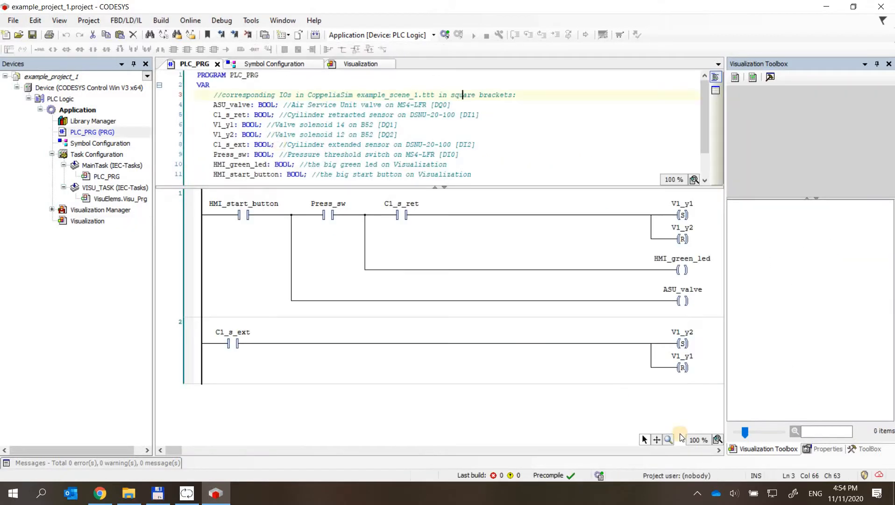
Step: Log in to the running soft PLC and confirm downloading the new application
{"action": "left_click", "coordinate": [697, 492]}
{"action": "right_click", "coordinate": [694, 472]}
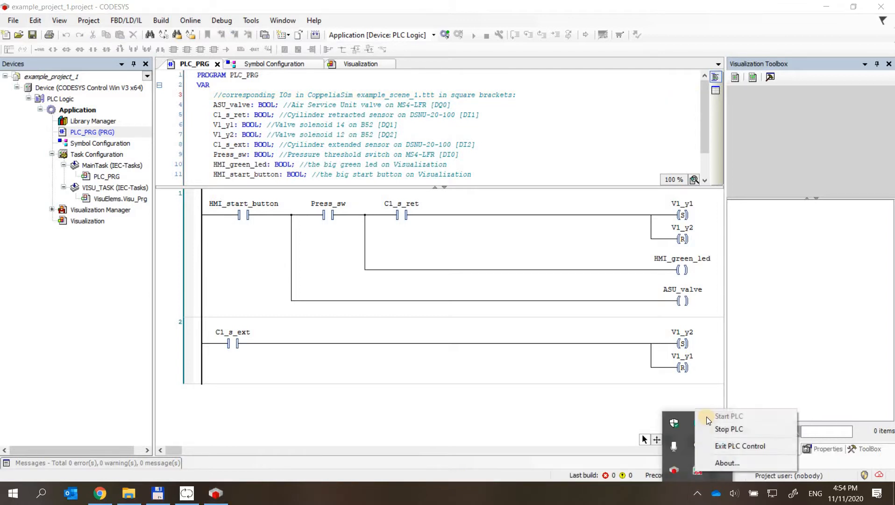
{"action": "left_click", "coordinate": [555, 400]}
{"action": "left_click", "coordinate": [190, 21]}
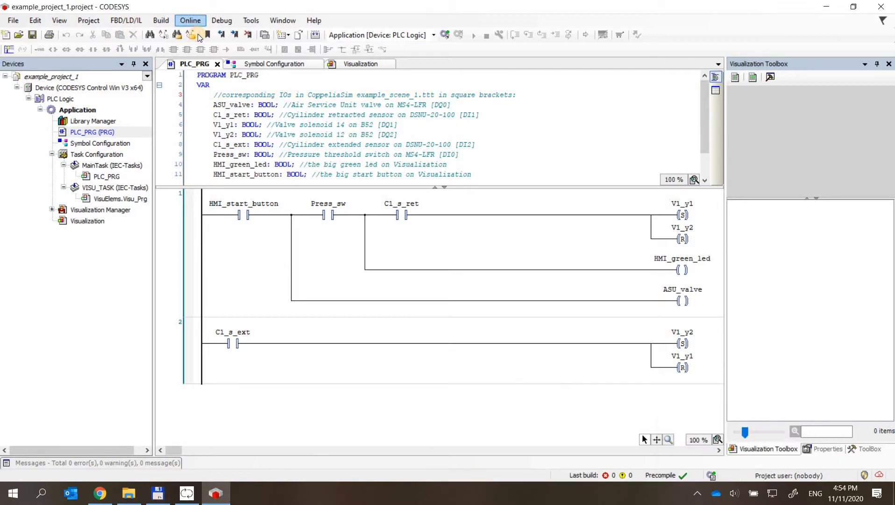
{"action": "left_click", "coordinate": [201, 33]}
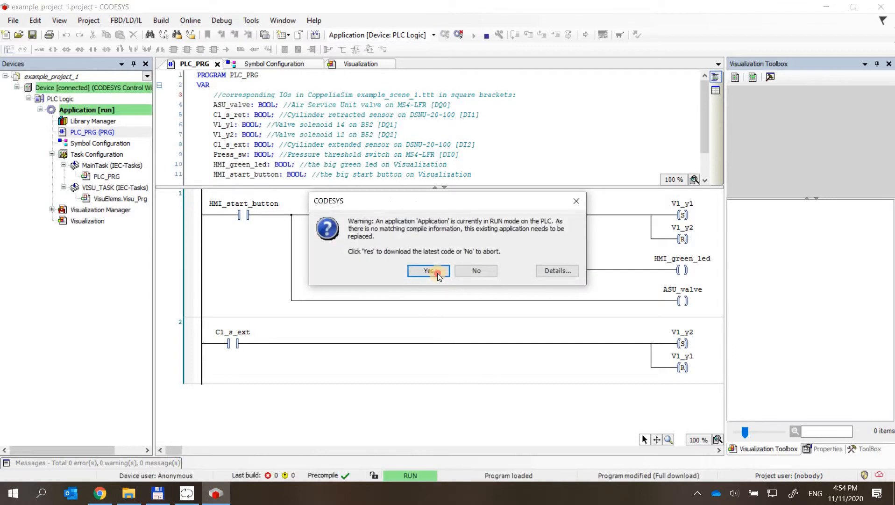
{"action": "left_click", "coordinate": [436, 274]}
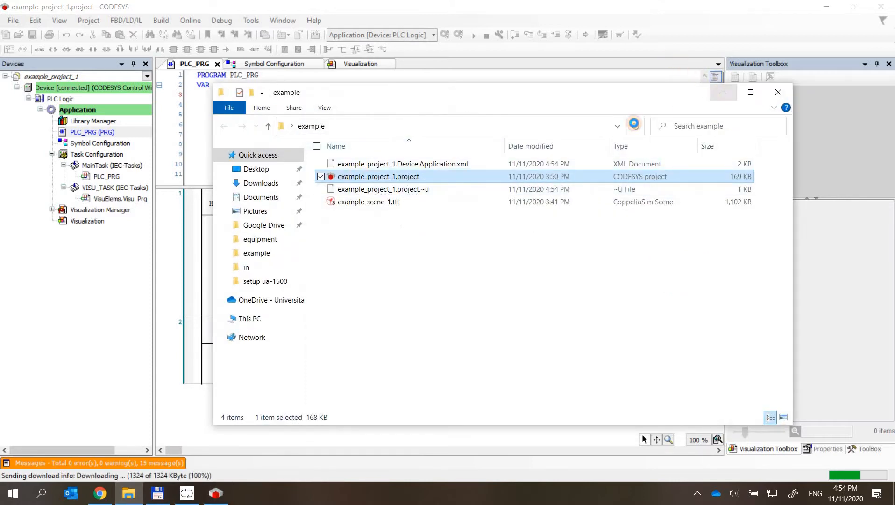
Step: Shrink the watch table, restore CODESYS to a smaller window and move it left
{"action": "left_click", "coordinate": [723, 91]}
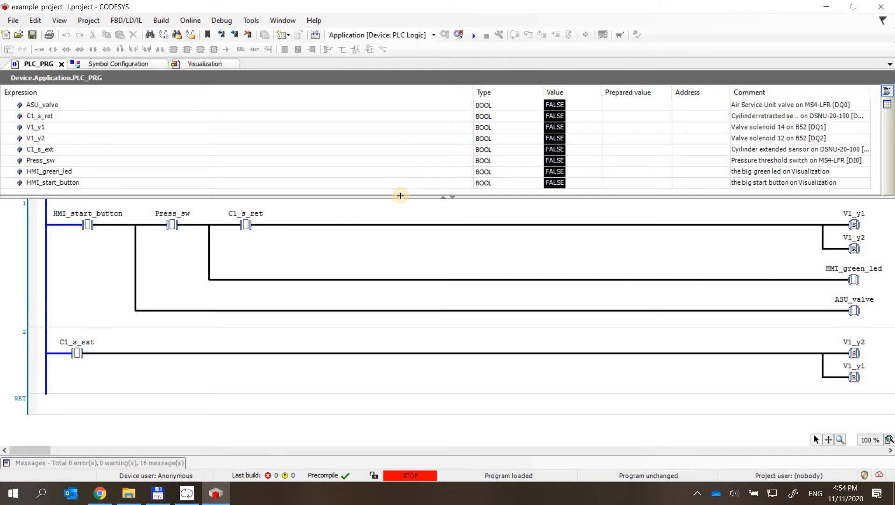
{"action": "left_click_drag", "start_coordinate": [401, 173], "coordinate": [387, 143]}
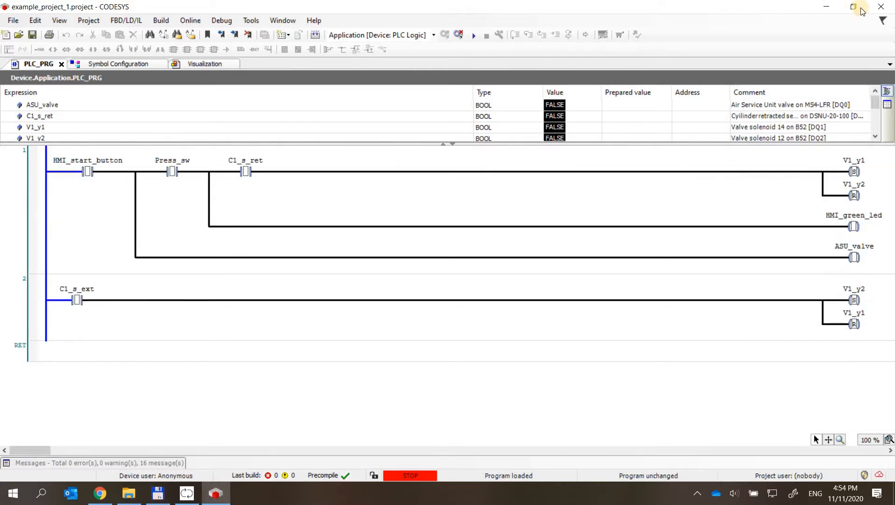
{"action": "left_click", "coordinate": [853, 7]}
{"action": "left_click_drag", "start_coordinate": [490, 25], "coordinate": [234, 26]}
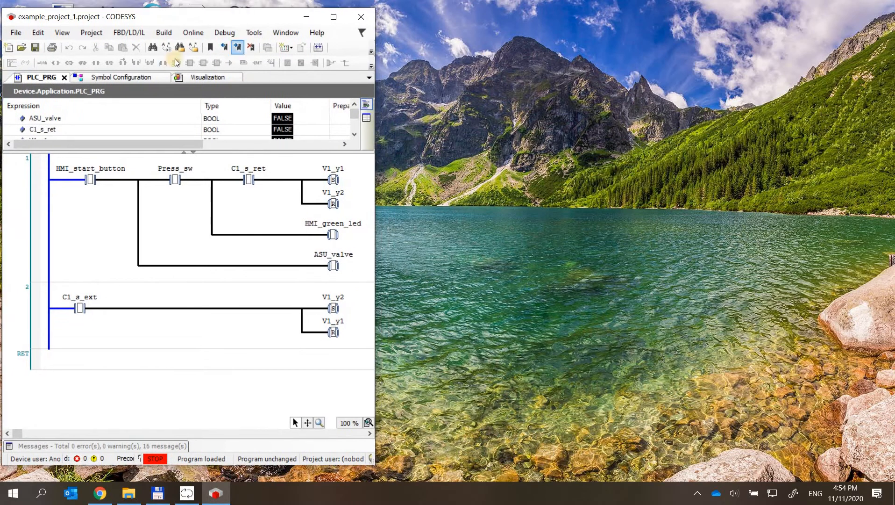
Step: Start the PLC application, press the HMI Start button, and float the Visualization over the ladder
{"action": "left_click", "coordinate": [222, 43]}
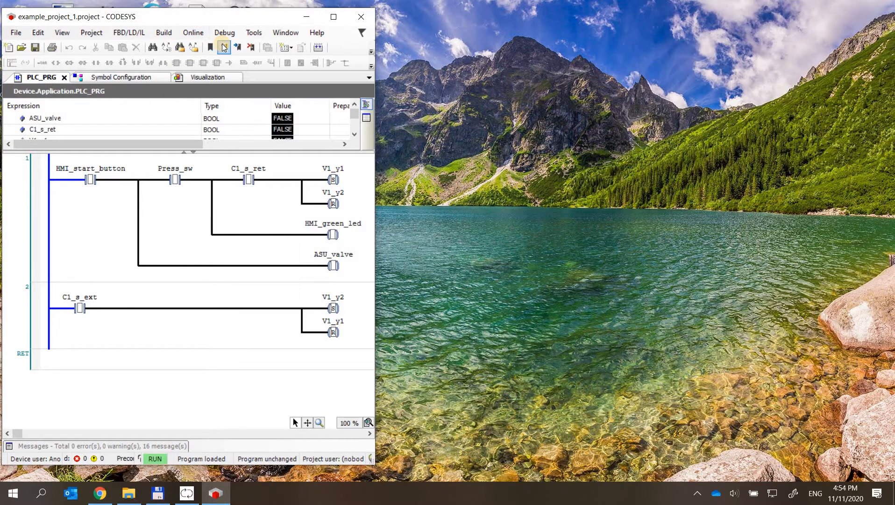
{"action": "left_click", "coordinate": [200, 79]}
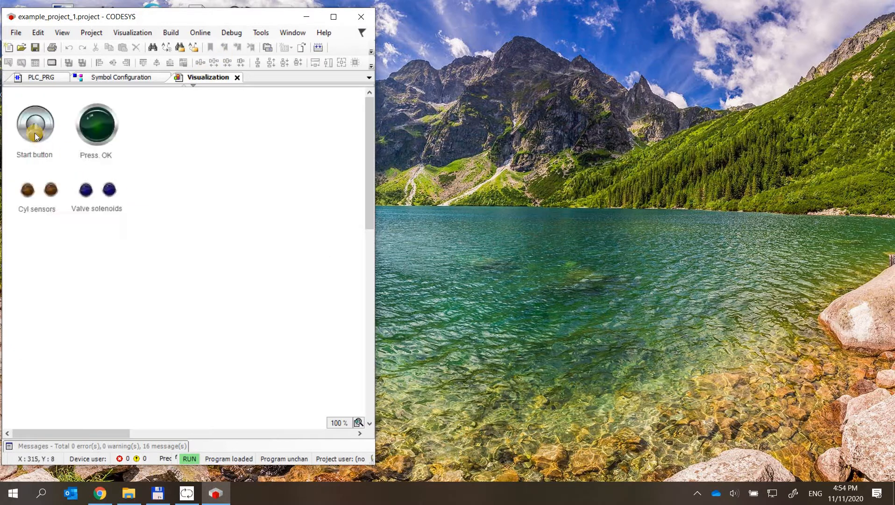
{"action": "left_click", "coordinate": [34, 136]}
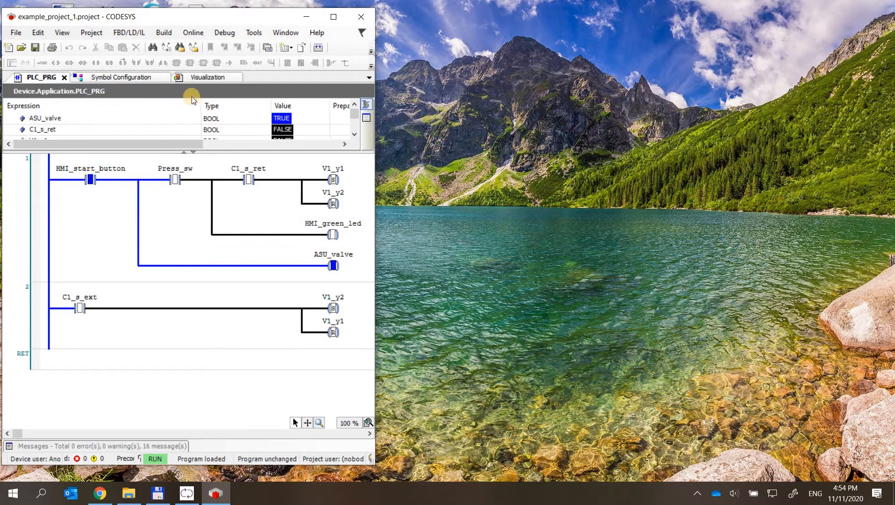
{"action": "left_click", "coordinate": [203, 77]}
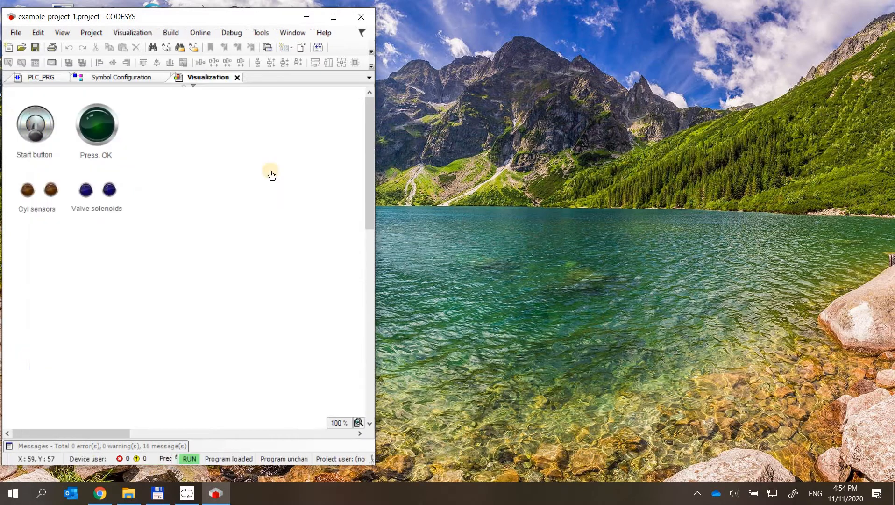
{"action": "left_click_drag", "start_coordinate": [220, 80], "coordinate": [265, 242]}
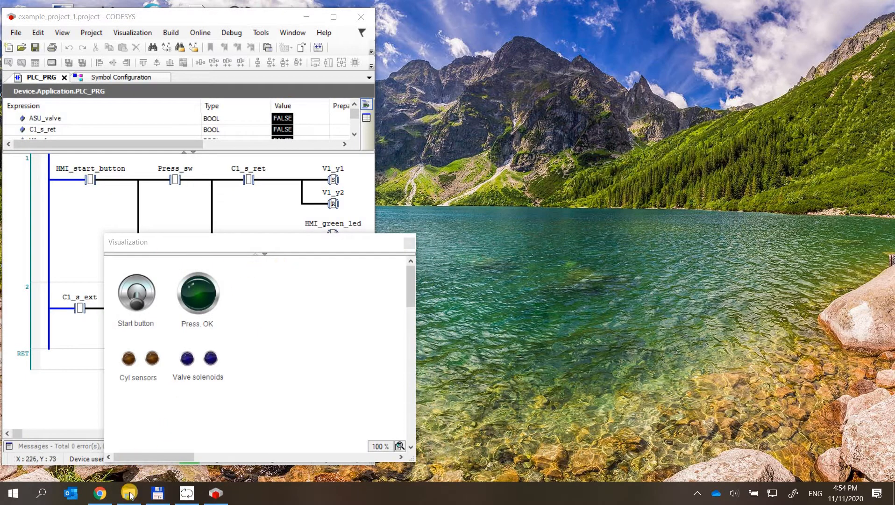
Step: Open example_scene_1.ttt from the project folder and place CoppeliaSim at the upper right
{"action": "left_click", "coordinate": [130, 493]}
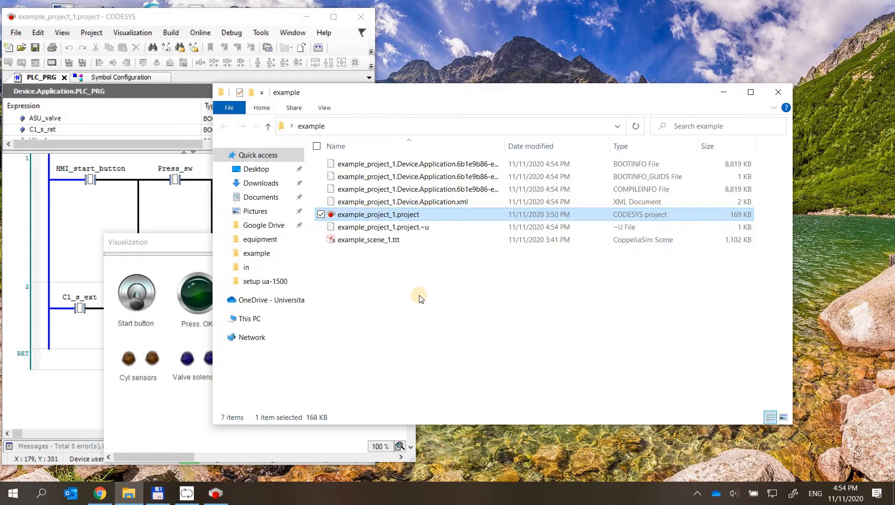
{"action": "left_click", "coordinate": [367, 239]}
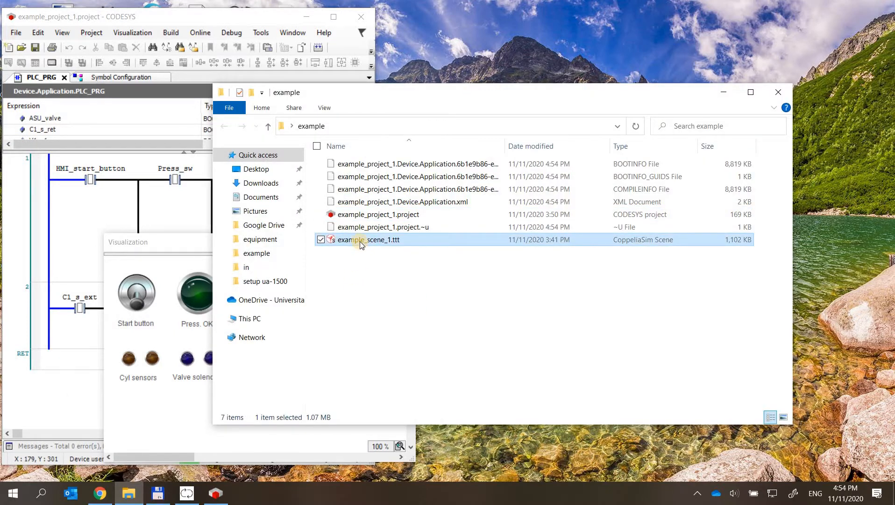
{"action": "double_click", "coordinate": [360, 241]}
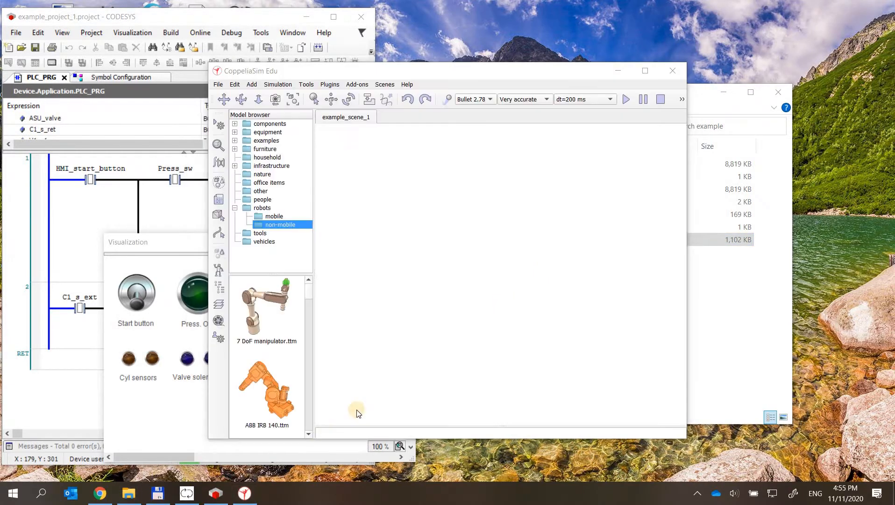
{"action": "mouse_move", "coordinate": [246, 498]}
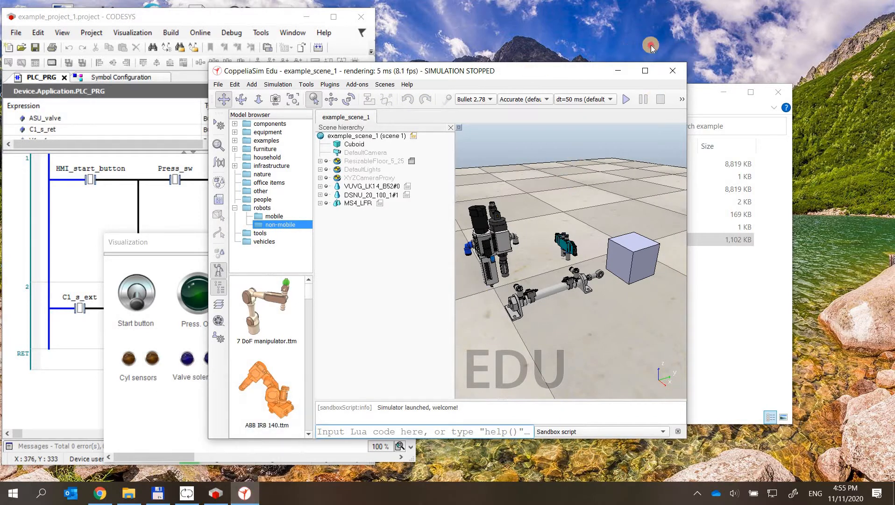
{"action": "left_click_drag", "start_coordinate": [547, 75], "coordinate": [742, 16]}
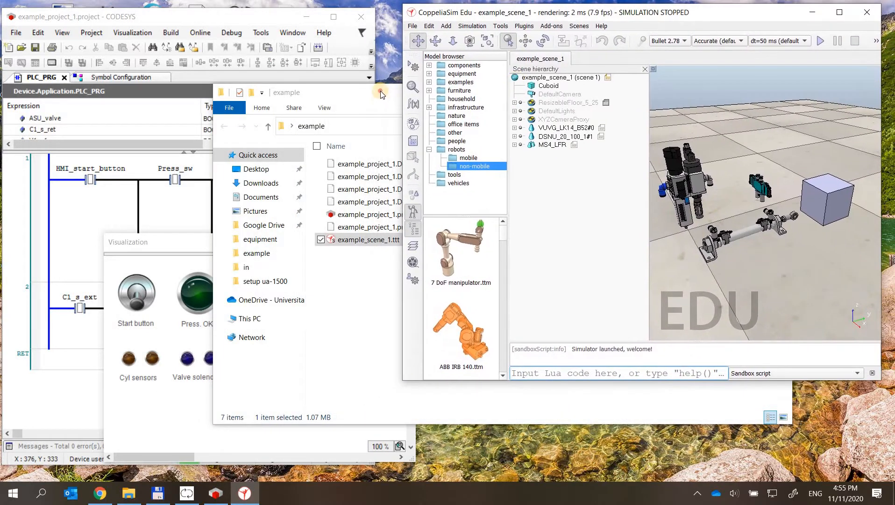
{"action": "left_click", "coordinate": [381, 91]}
{"action": "left_click", "coordinate": [723, 92]}
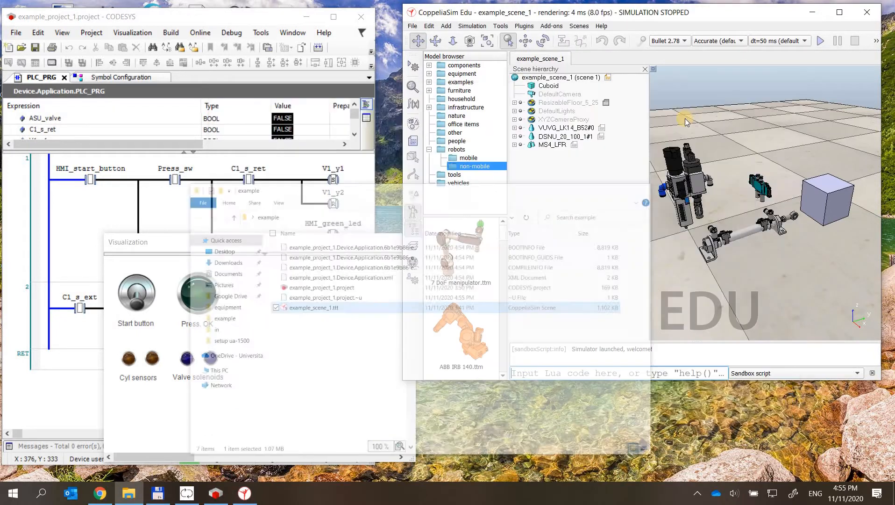
{"action": "left_click_drag", "start_coordinate": [651, 15], "coordinate": [641, 16]}
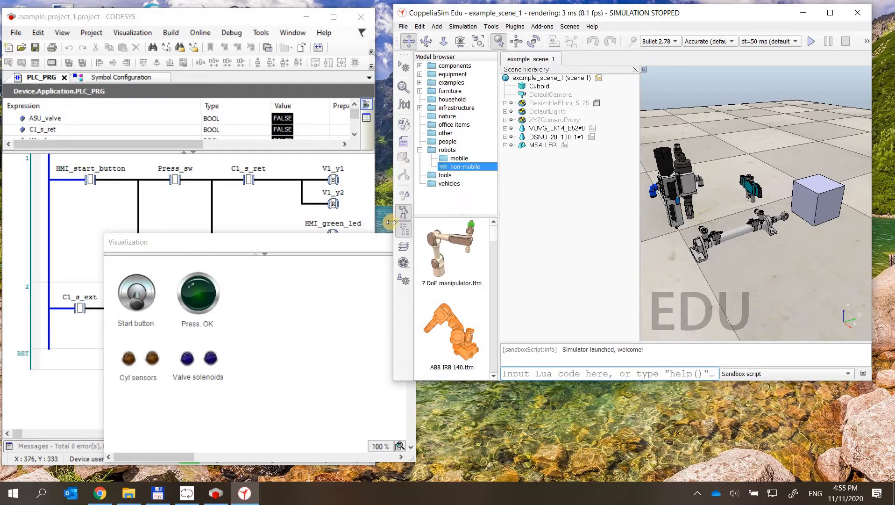
Step: Hide the Model browser, widen the 3D view, and enlarge the CODESYS watch list to eight variables
{"action": "left_click", "coordinate": [405, 215]}
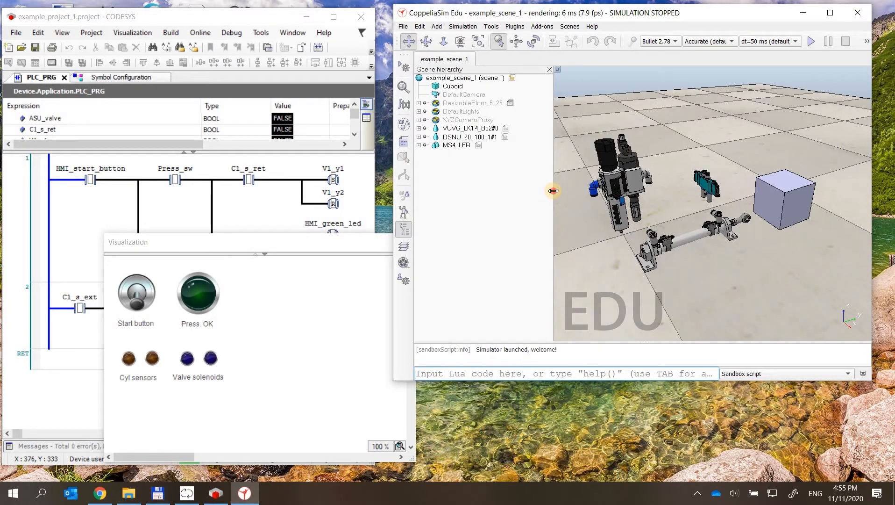
{"action": "left_click_drag", "start_coordinate": [553, 191], "coordinate": [521, 187]}
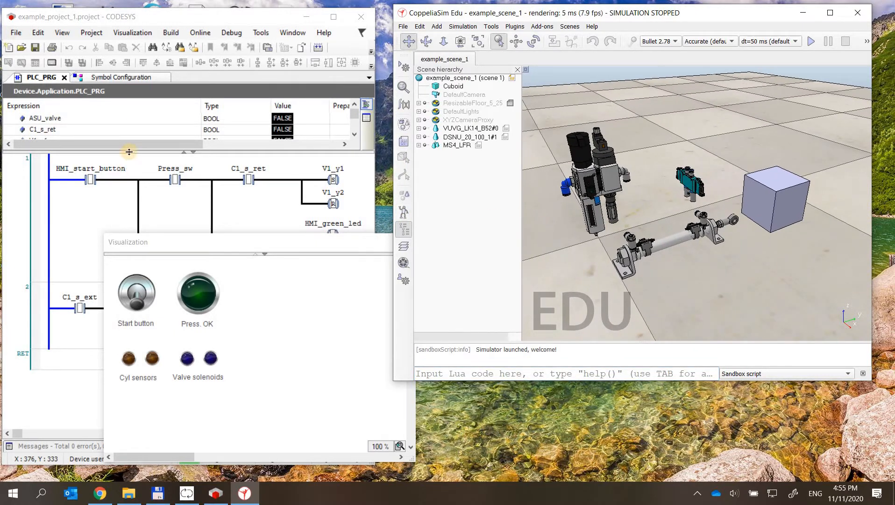
{"action": "left_click_drag", "start_coordinate": [129, 151], "coordinate": [119, 224]}
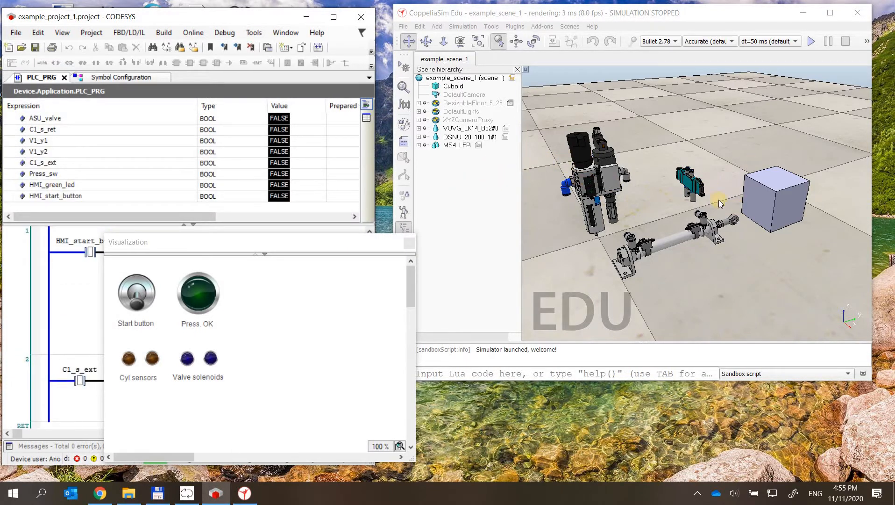
Step: Orbit and zoom the scene, identifying the VUVG valve and the cylinder's end-position sensor
{"action": "left_click_drag", "start_coordinate": [607, 214], "coordinate": [714, 205]}
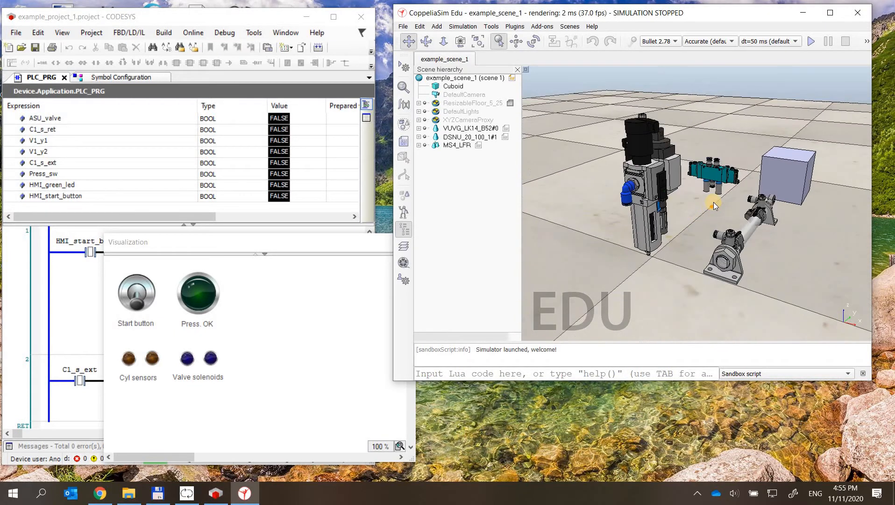
{"action": "left_click_drag", "start_coordinate": [628, 211], "coordinate": [668, 209]}
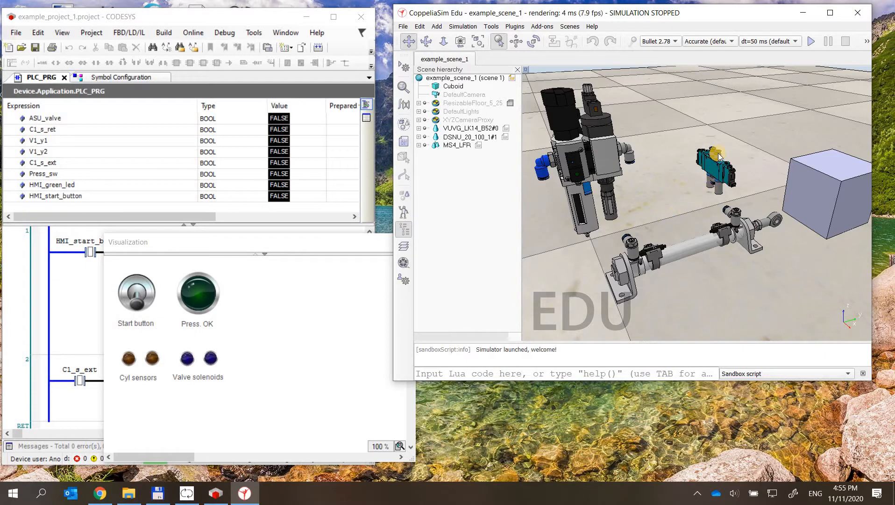
{"action": "scroll", "coordinate": [717, 159], "scroll_direction": "up", "scroll_amount": 5}
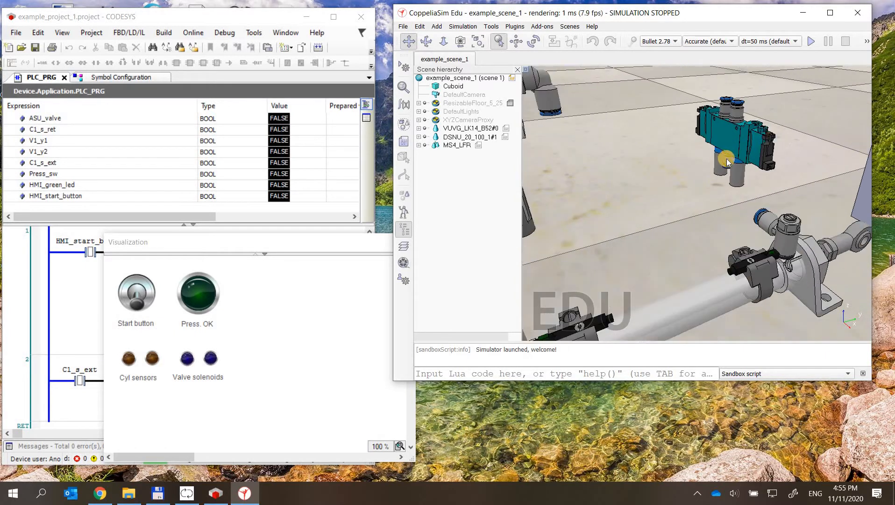
{"action": "scroll", "coordinate": [715, 163], "scroll_direction": "down", "scroll_amount": 4}
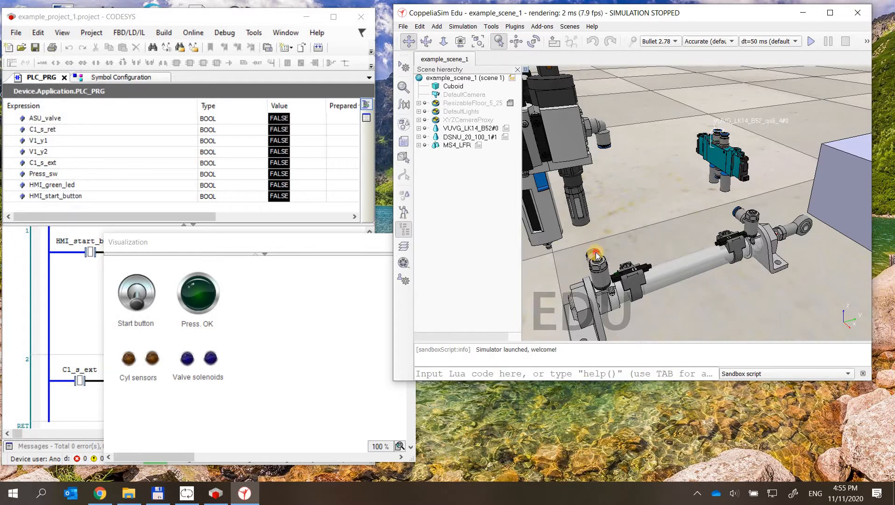
{"action": "left_click", "coordinate": [723, 142]}
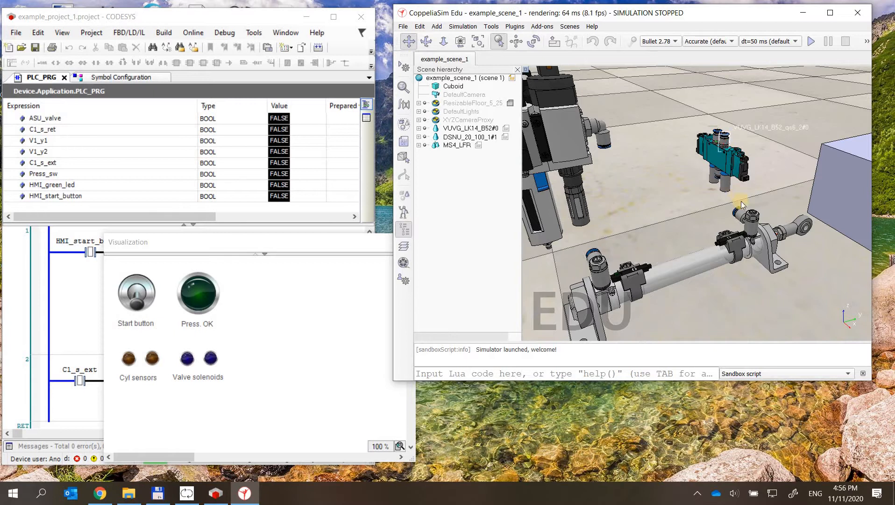
{"action": "left_click", "coordinate": [712, 222]}
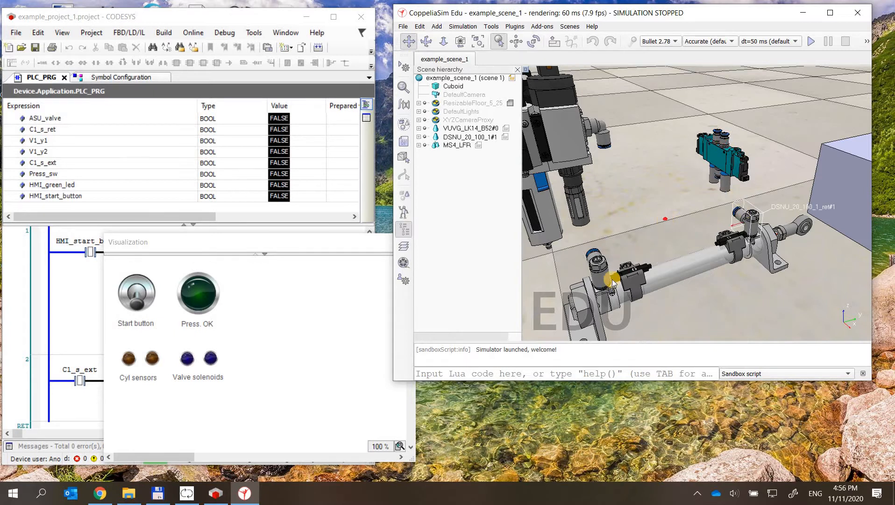
{"action": "left_click", "coordinate": [726, 241]}
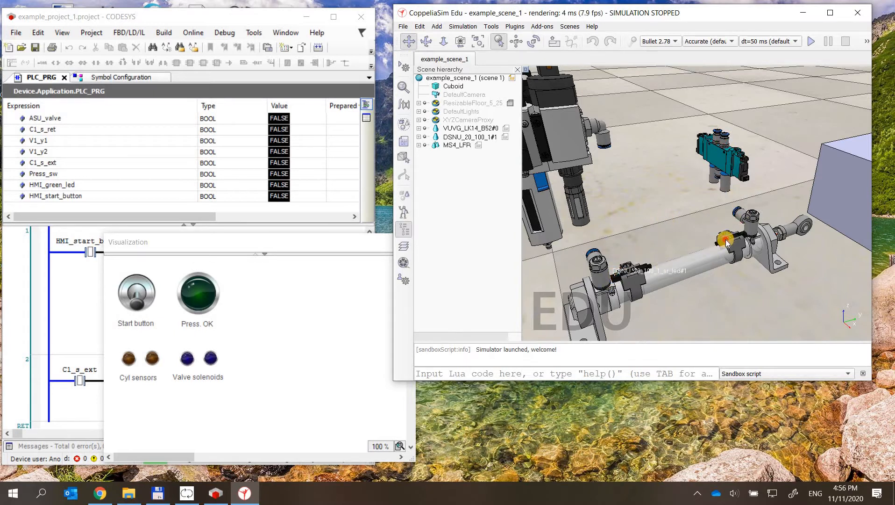
{"action": "left_click", "coordinate": [731, 237]}
{"action": "left_click", "coordinate": [678, 212]}
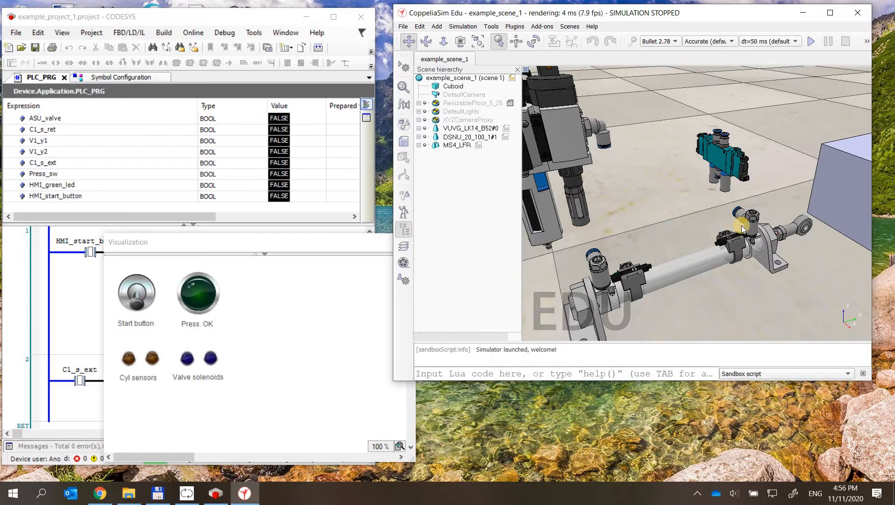
{"action": "scroll", "coordinate": [743, 233], "scroll_direction": "down", "scroll_amount": 2}
{"action": "scroll", "coordinate": [693, 205], "scroll_direction": "down", "scroll_amount": 2}
{"action": "left_click_drag", "start_coordinate": [663, 262], "coordinate": [605, 184]}
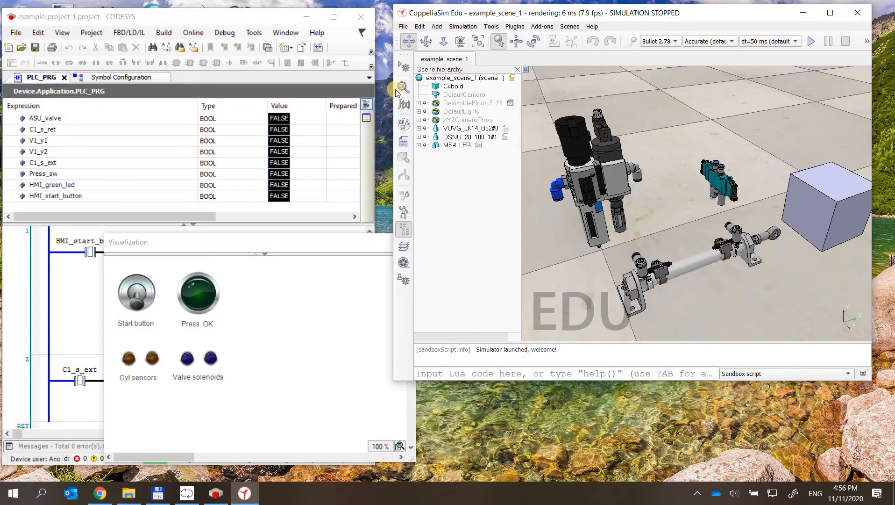
Step: Review the MS4_LFR script: valve output DQ0, pressure switch input DI0, threshold 5
{"action": "double_click", "coordinate": [477, 147]}
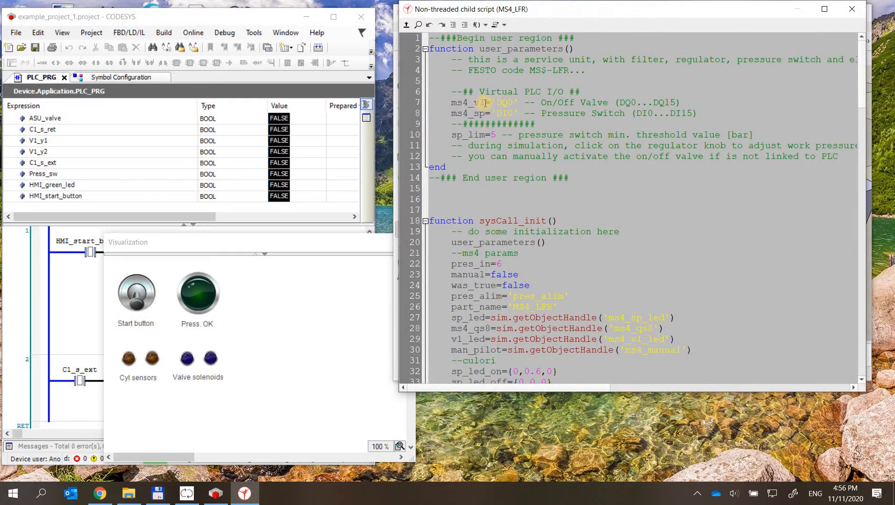
{"action": "double_click", "coordinate": [514, 102]}
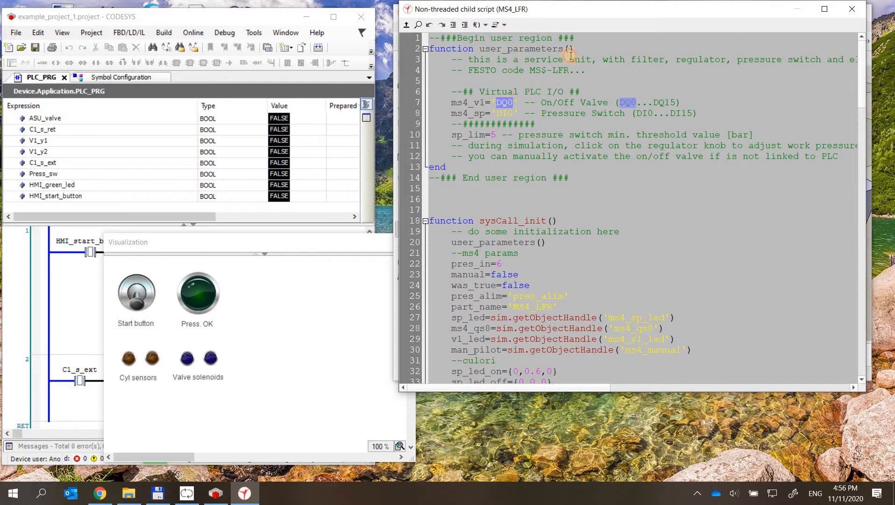
{"action": "left_click_drag", "start_coordinate": [441, 186], "coordinate": [369, 222]}
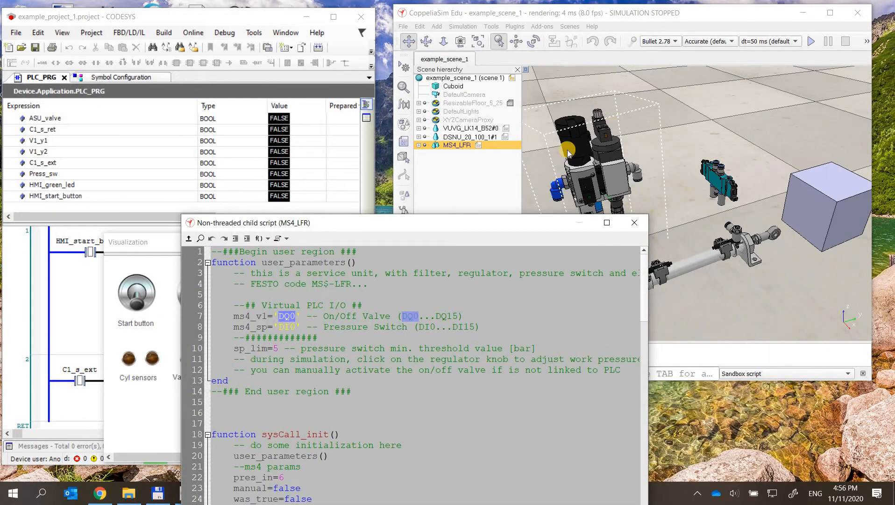
{"action": "double_click", "coordinate": [285, 328]}
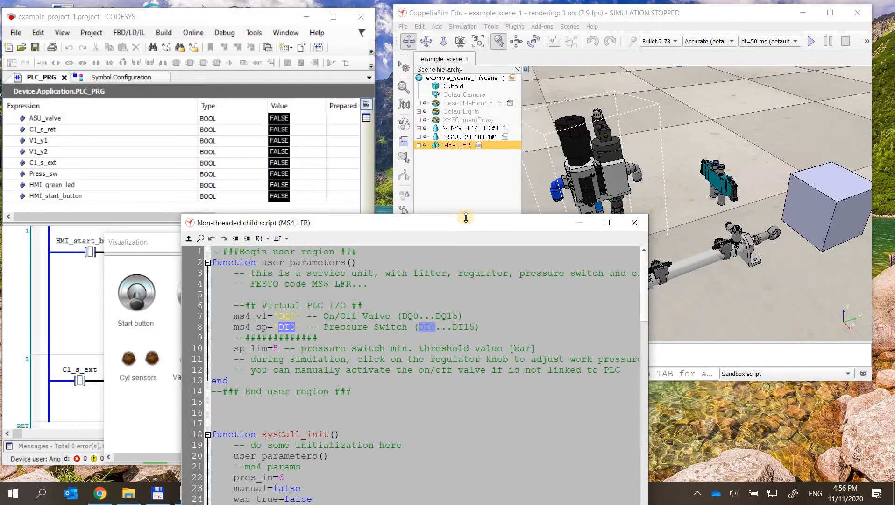
{"action": "left_click_drag", "start_coordinate": [466, 219], "coordinate": [461, 81]}
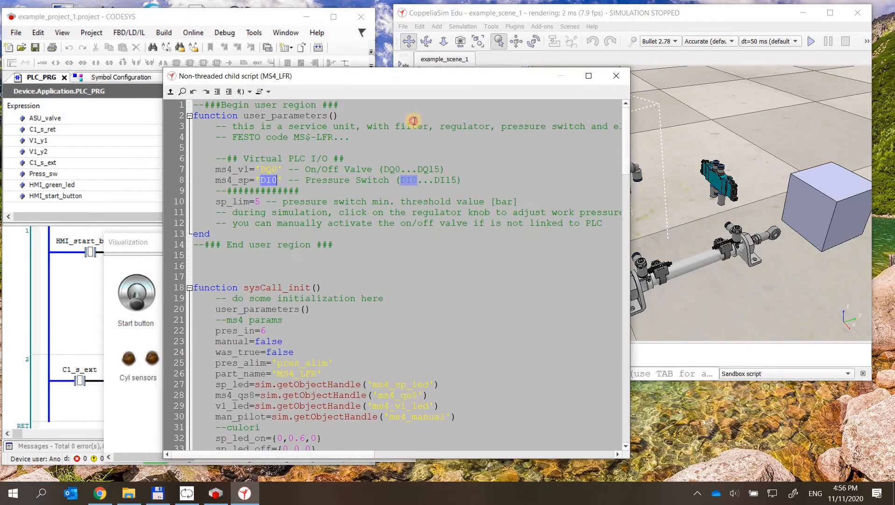
{"action": "double_click", "coordinate": [258, 202]}
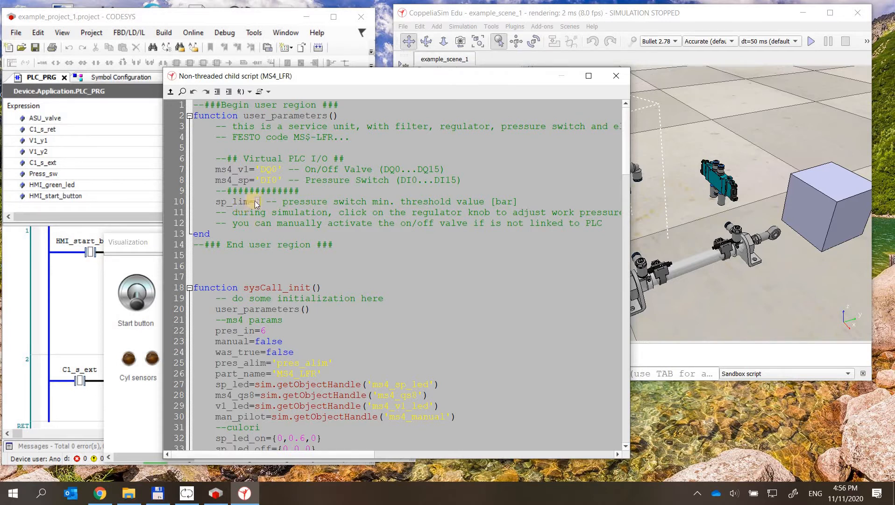
{"action": "left_click", "coordinate": [616, 75]}
{"action": "left_click", "coordinate": [465, 202]}
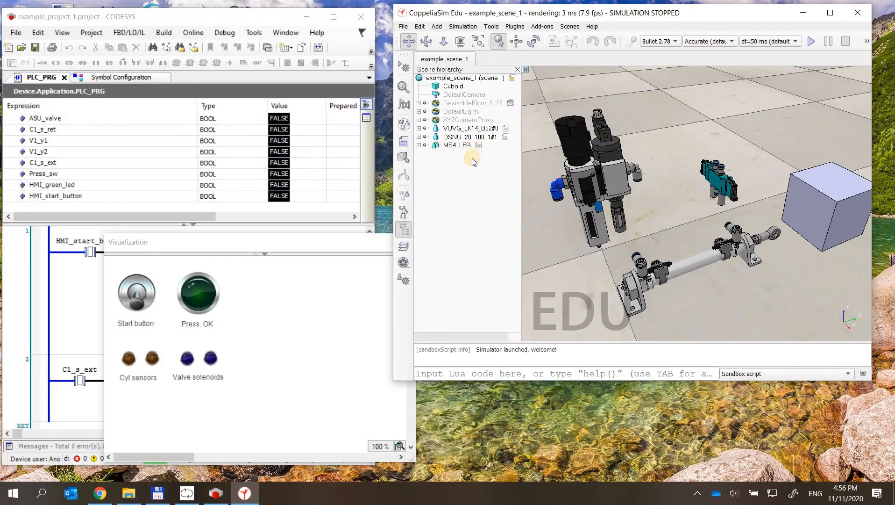
Step: Check the output number for solenoid 12 in the VUVG_LK14_B52#0 valve script
{"action": "double_click", "coordinate": [506, 130]}
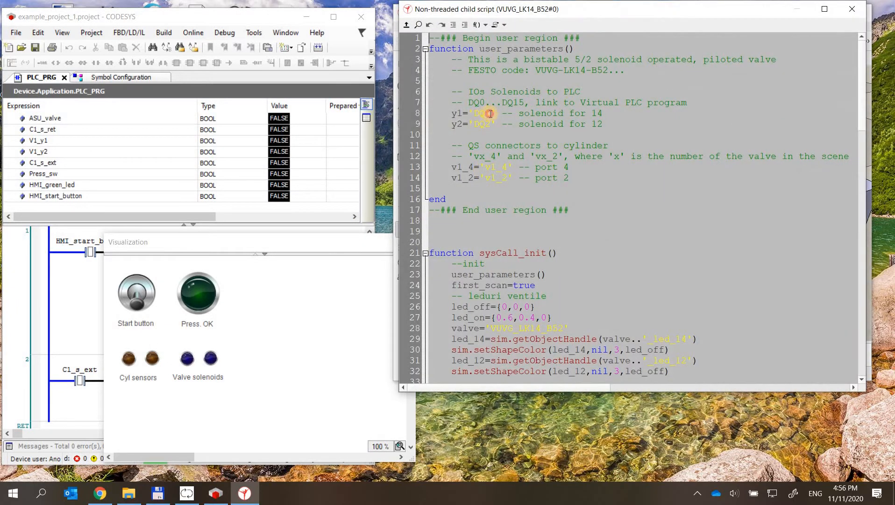
{"action": "double_click", "coordinate": [488, 125]}
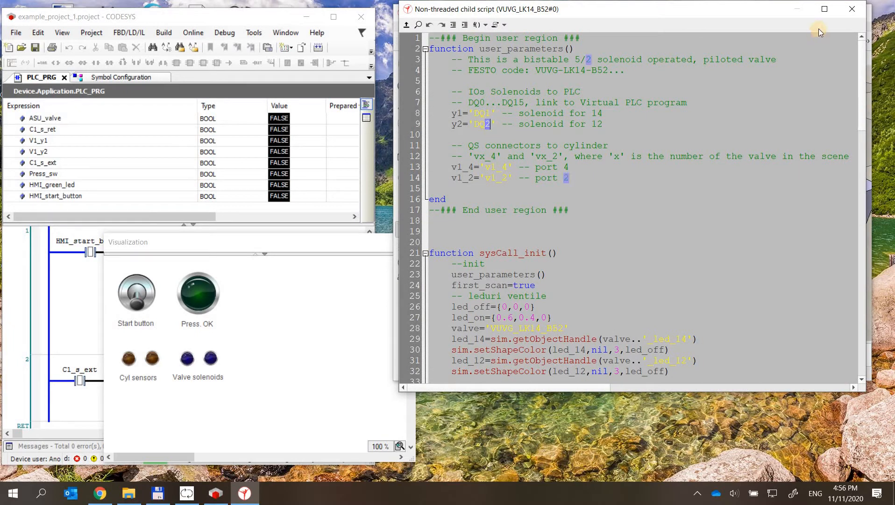
{"action": "left_click", "coordinate": [845, 14]}
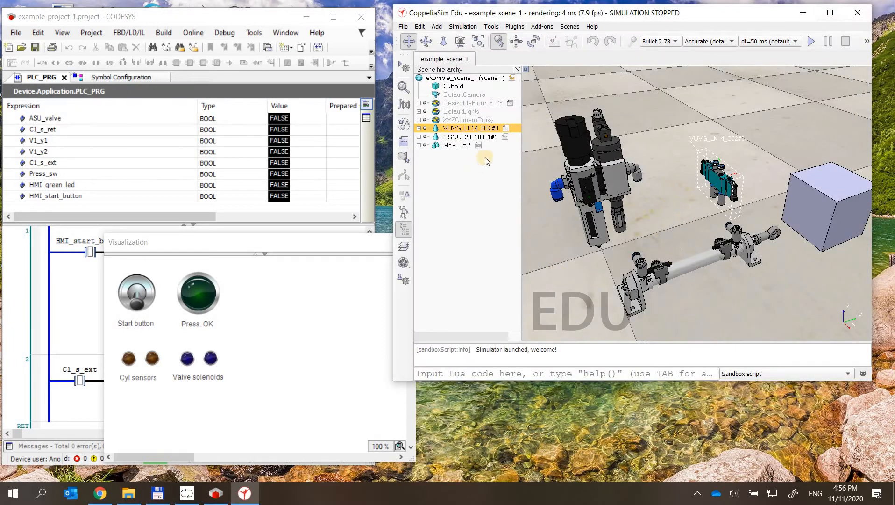
Step: Review the cylinder script's retract/extend sensor inputs and port connections vl_4 and vl_2
{"action": "double_click", "coordinate": [506, 139]}
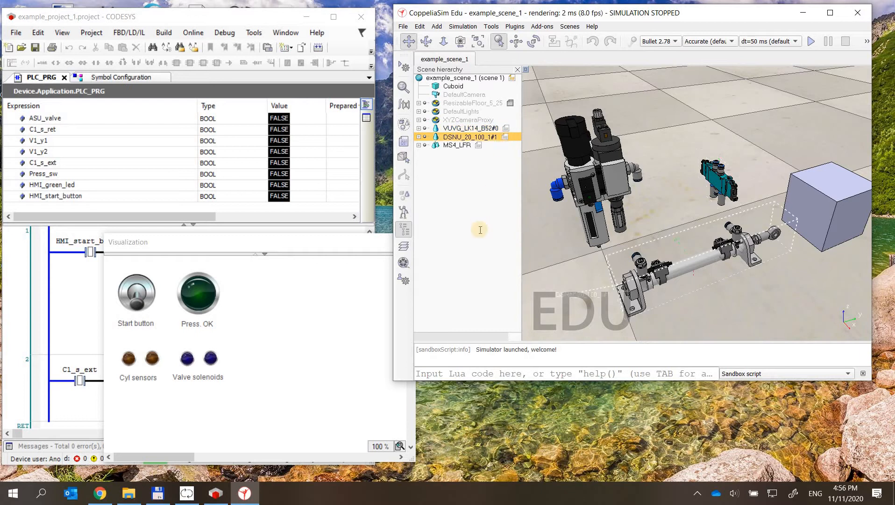
{"action": "double_click", "coordinate": [500, 113]}
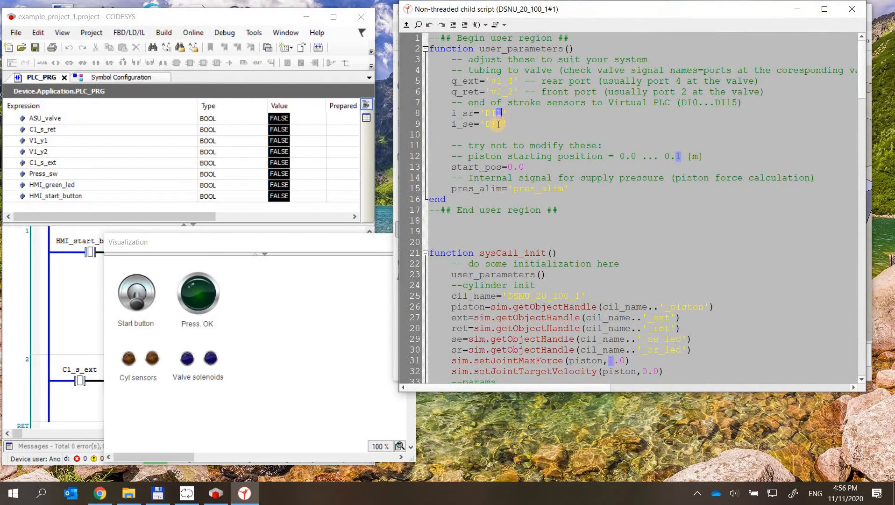
{"action": "double_click", "coordinate": [500, 124]}
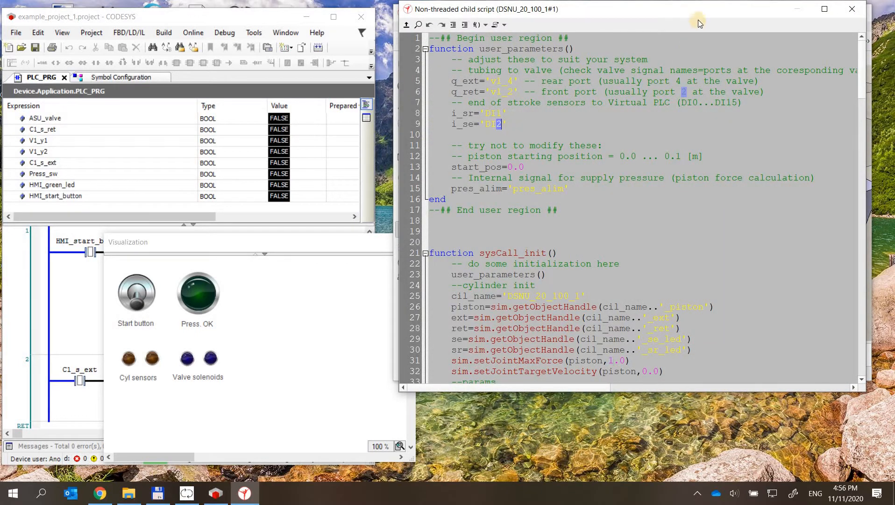
{"action": "left_click_drag", "start_coordinate": [602, 10], "coordinate": [291, 95]}
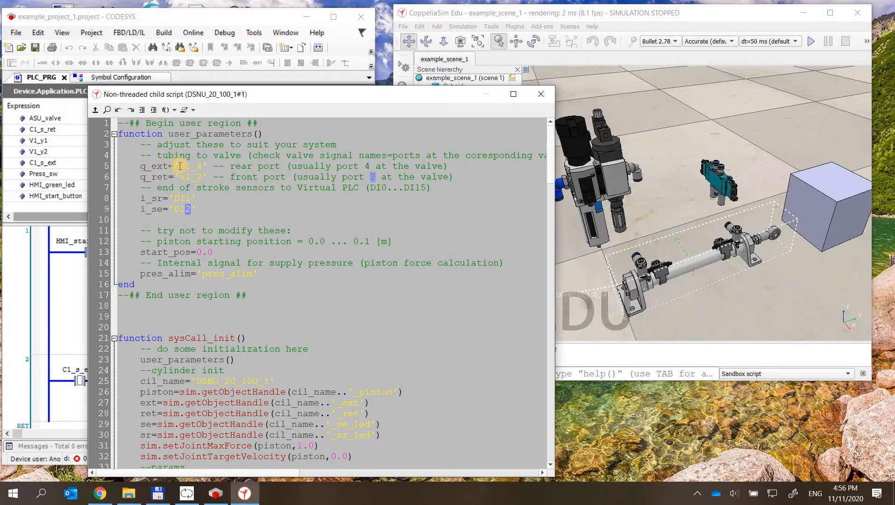
{"action": "left_click_drag", "start_coordinate": [179, 165], "coordinate": [202, 166]}
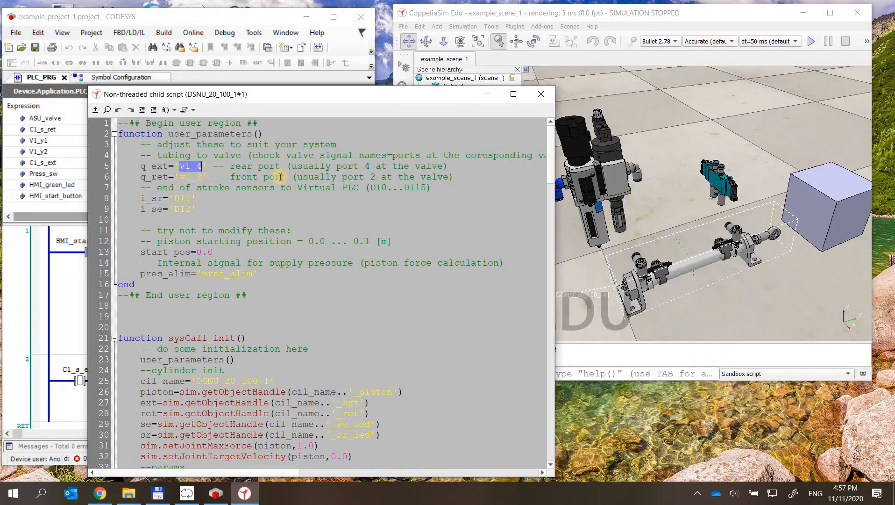
{"action": "left_click_drag", "start_coordinate": [180, 177], "coordinate": [201, 180]}
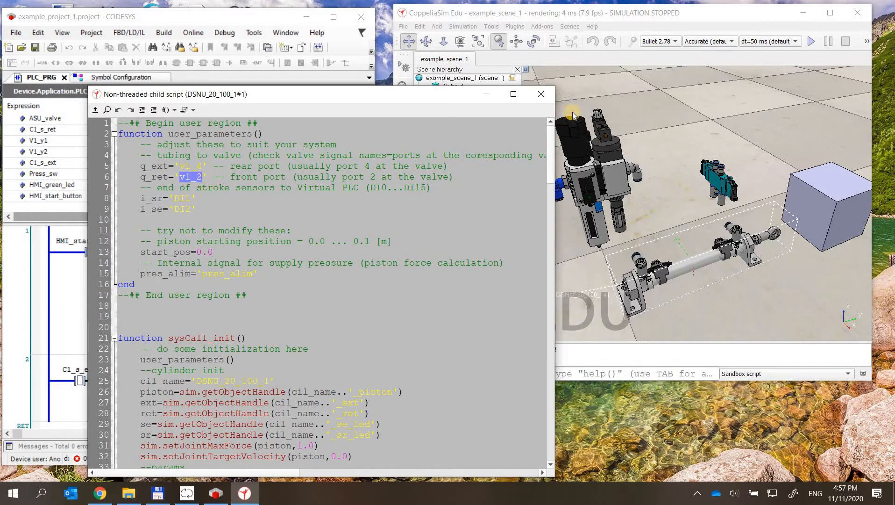
{"action": "left_click", "coordinate": [542, 94]}
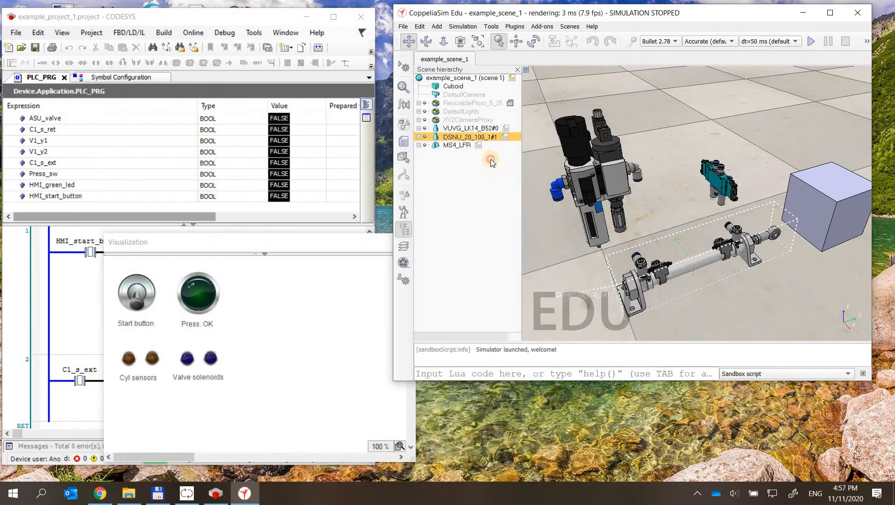
Step: Check the valve script's port 4 and port 2 connection names, then close it
{"action": "double_click", "coordinate": [505, 128]}
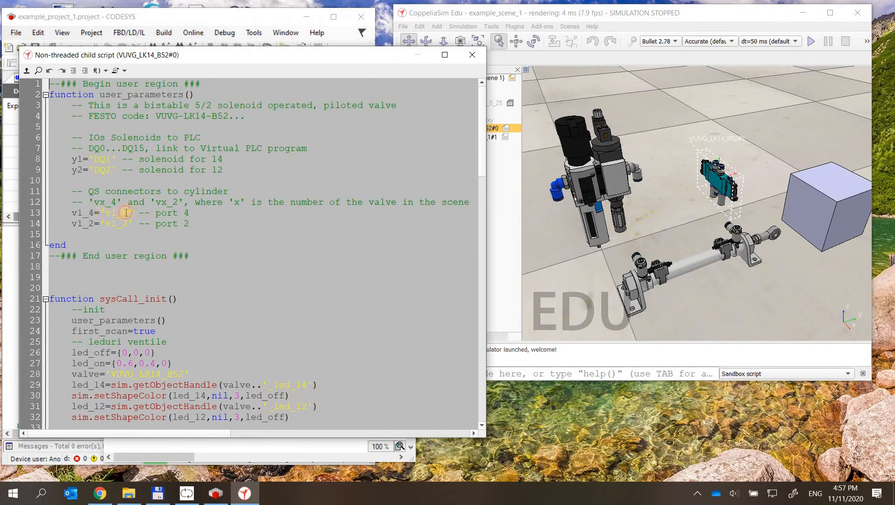
{"action": "left_click_drag", "start_coordinate": [106, 213], "coordinate": [134, 224]}
{"action": "left_click", "coordinate": [189, 213]}
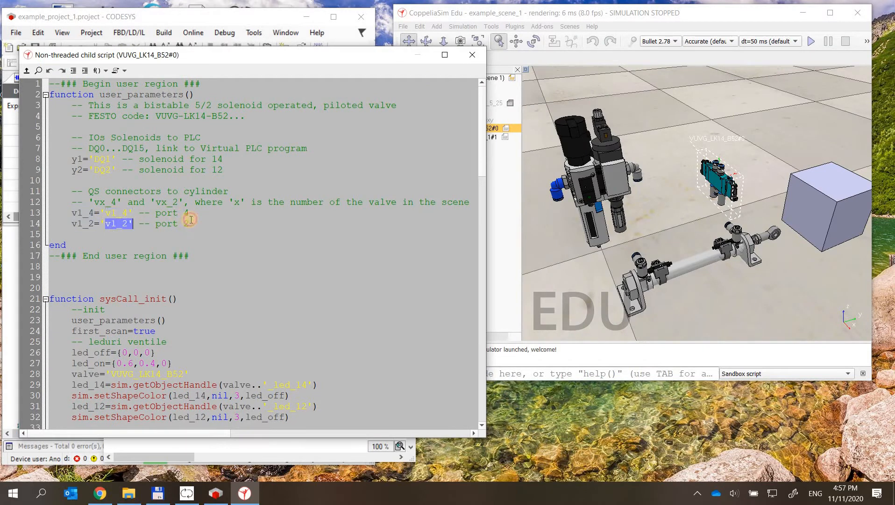
{"action": "left_click", "coordinate": [190, 220]}
{"action": "left_click", "coordinate": [473, 57]}
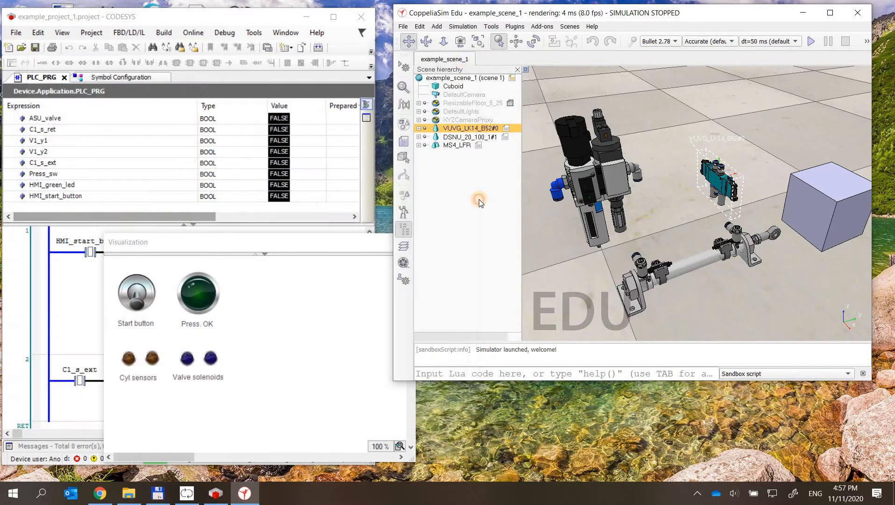
{"action": "left_click", "coordinate": [479, 200]}
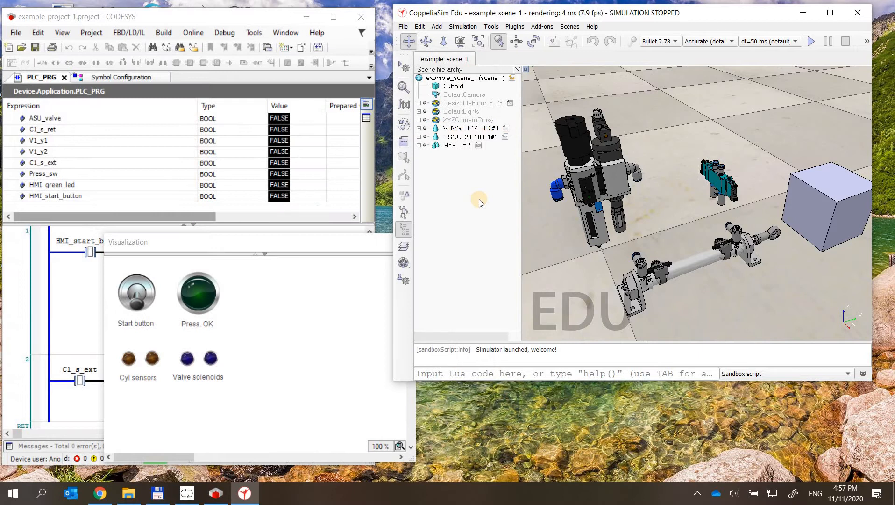
Step: Hide the scene hierarchy, orbit the CoppeliaSim view from above, and bring up the bridge window
{"action": "left_click", "coordinate": [404, 229]}
{"action": "left_click_drag", "start_coordinate": [647, 177], "coordinate": [647, 71]}
{"action": "left_click_drag", "start_coordinate": [699, 15], "coordinate": [710, 13]}
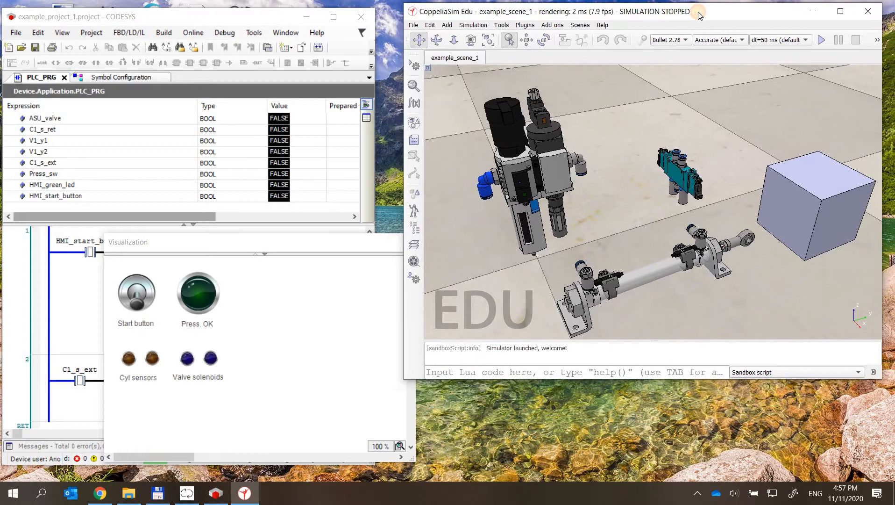
{"action": "left_click", "coordinate": [186, 489]}
{"action": "left_click_drag", "start_coordinate": [486, 134], "coordinate": [549, 160]}
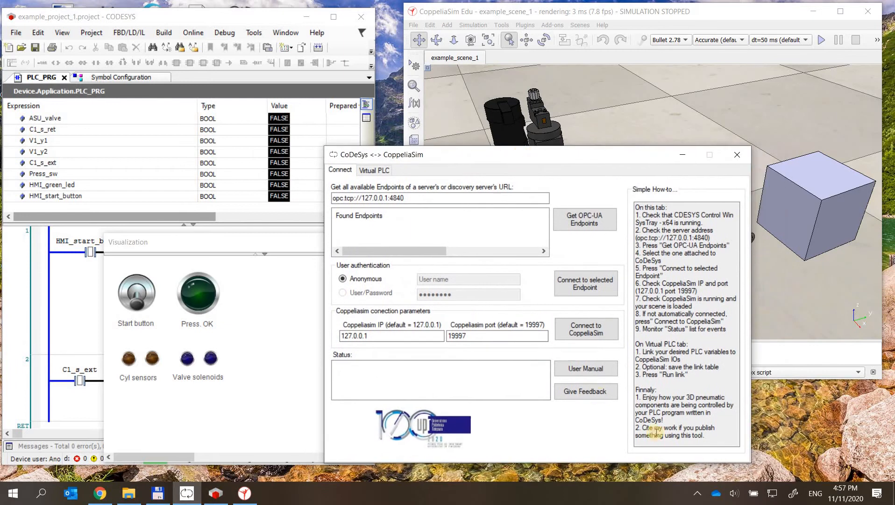
{"action": "left_click", "coordinate": [697, 493]}
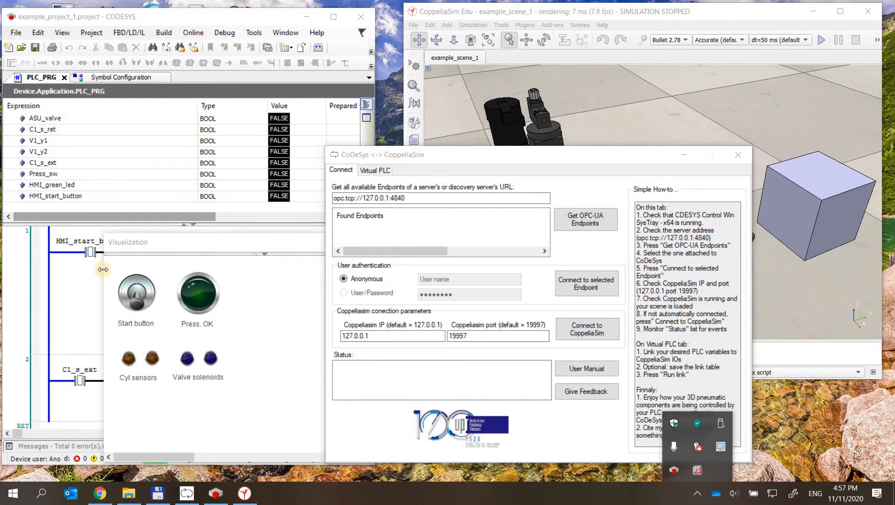
{"action": "left_click", "coordinate": [136, 292]}
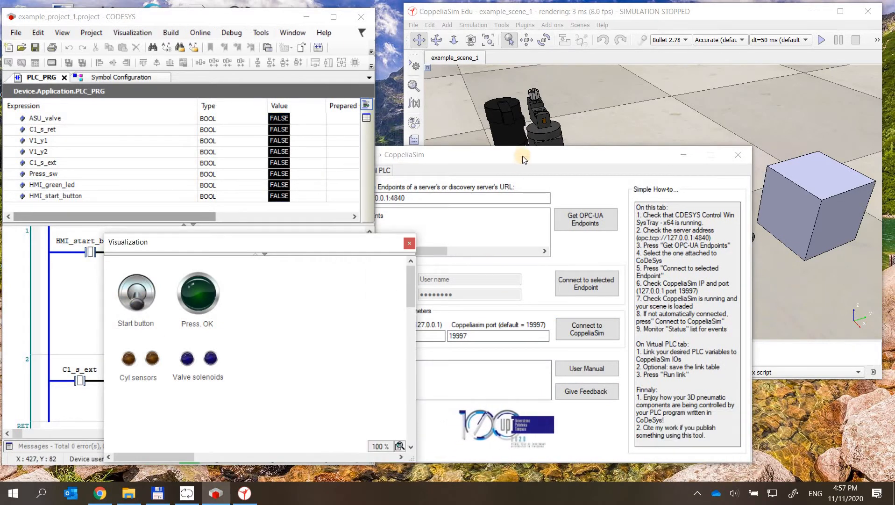
Step: Fetch the OPC-UA endpoints, connect to the selected endpoint and CoppeliaSim, and show Virtual PLC links
{"action": "left_click", "coordinate": [576, 227]}
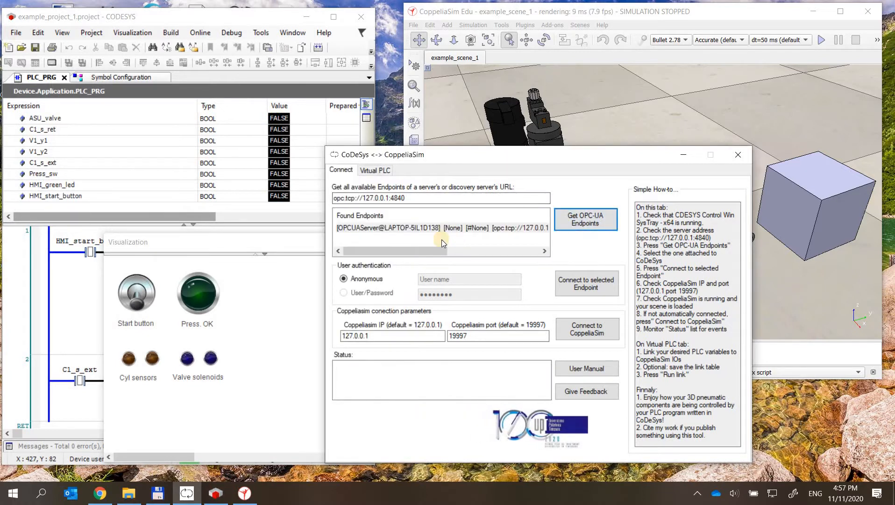
{"action": "left_click_drag", "start_coordinate": [365, 251], "coordinate": [582, 293]}
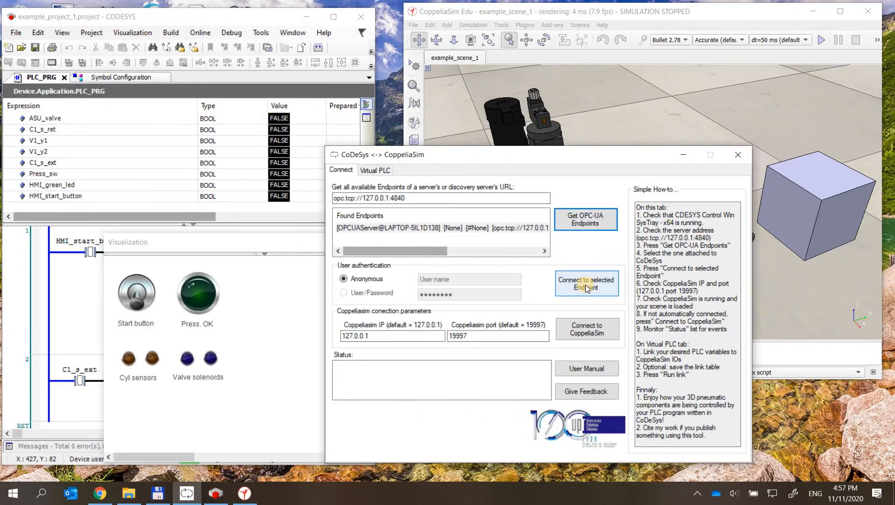
{"action": "left_click", "coordinate": [585, 285]}
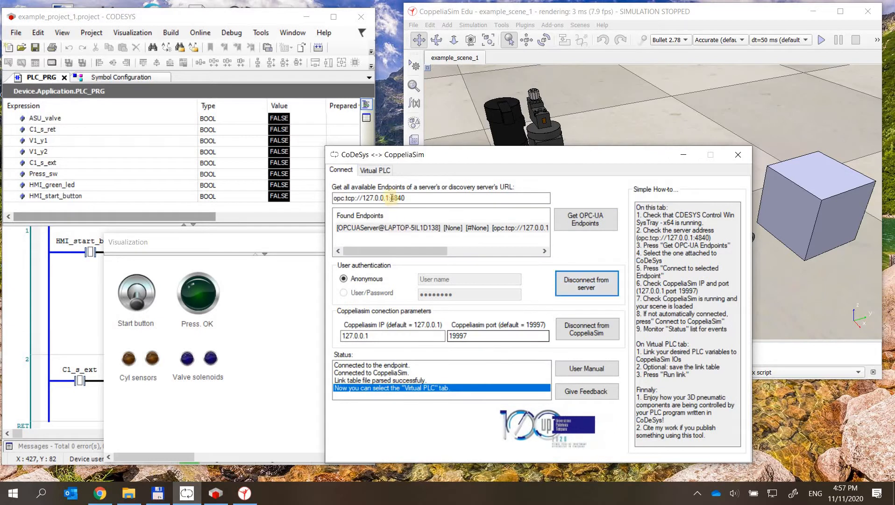
{"action": "left_click", "coordinate": [376, 170]}
{"action": "left_click_drag", "start_coordinate": [507, 161], "coordinate": [472, 172]}
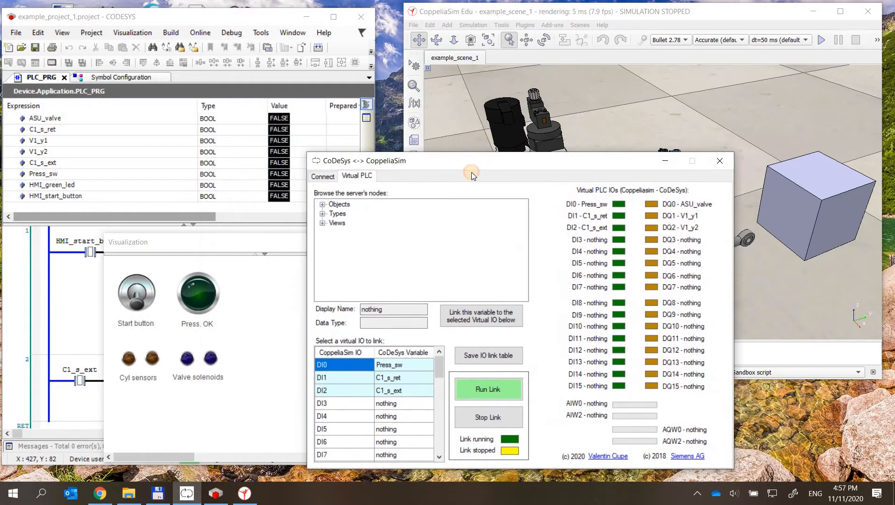
Step: Clear the Press_sw, C1_s_ret and C1_s_ext links from inputs DI0, DI1 and DI2
{"action": "left_click", "coordinate": [439, 327]}
{"action": "left_click", "coordinate": [327, 382]}
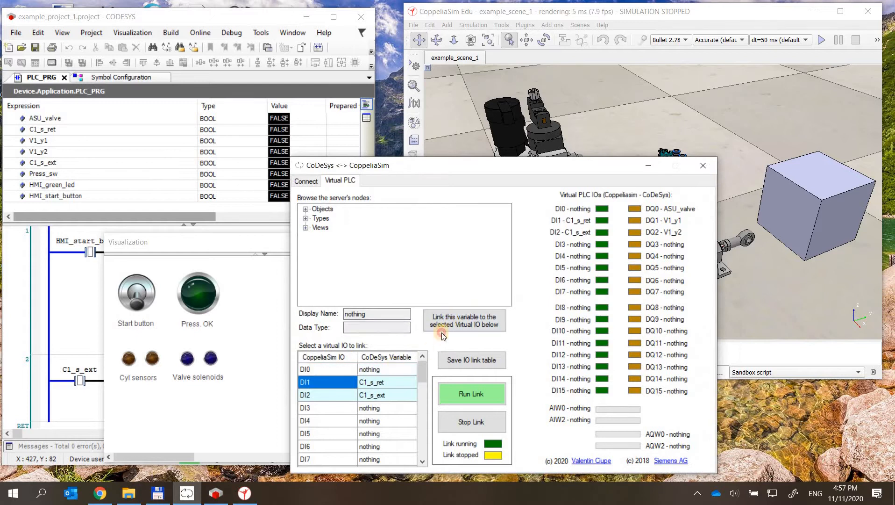
{"action": "left_click", "coordinate": [443, 327]}
{"action": "left_click", "coordinate": [327, 395]}
{"action": "left_click", "coordinate": [448, 325]}
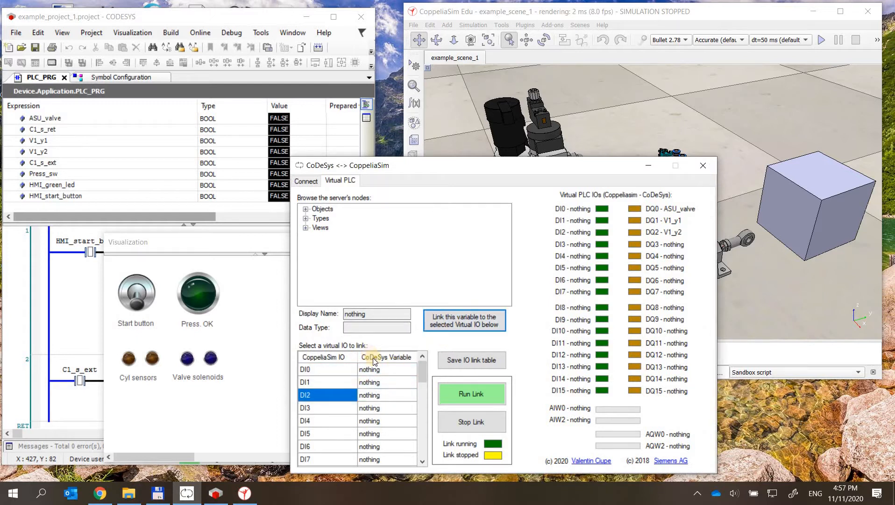
{"action": "left_click_drag", "start_coordinate": [452, 176], "coordinate": [141, 151]}
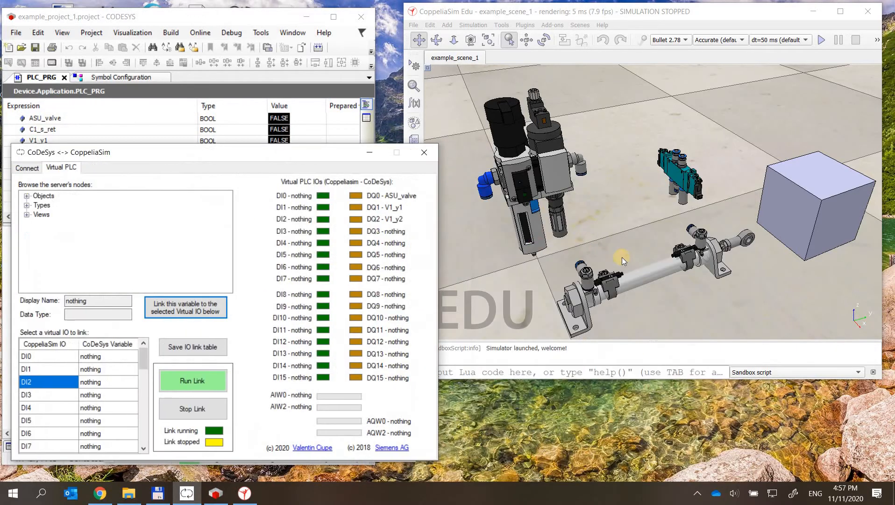
{"action": "left_click_drag", "start_coordinate": [212, 154], "coordinate": [498, 166]}
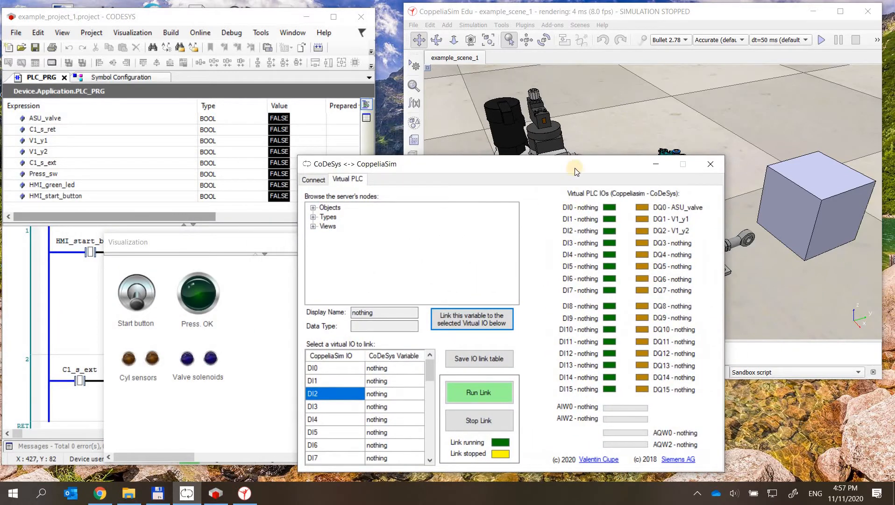
{"action": "left_click_drag", "start_coordinate": [573, 165], "coordinate": [317, 204]}
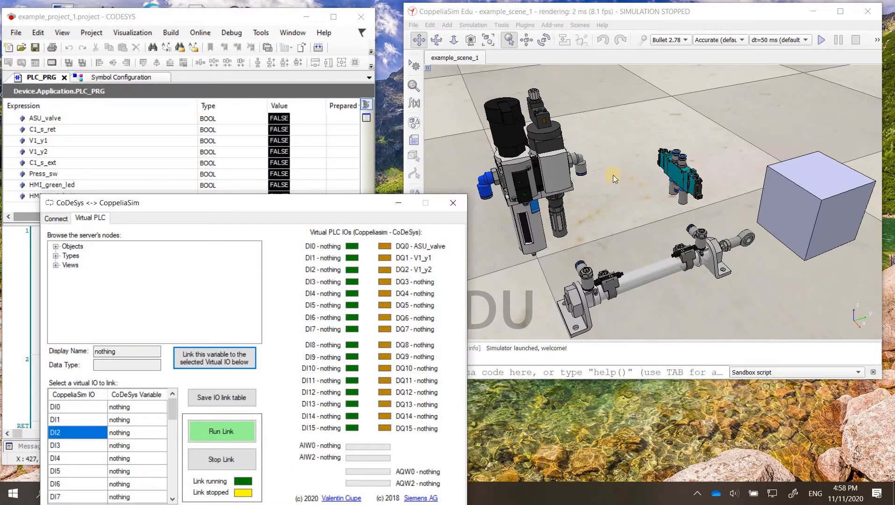
Step: Expand the OPC-UA tree from Objects through DeviceSet and Resources down to PLC_PRG's variables
{"action": "left_click_drag", "start_coordinate": [315, 208], "coordinate": [541, 152]}
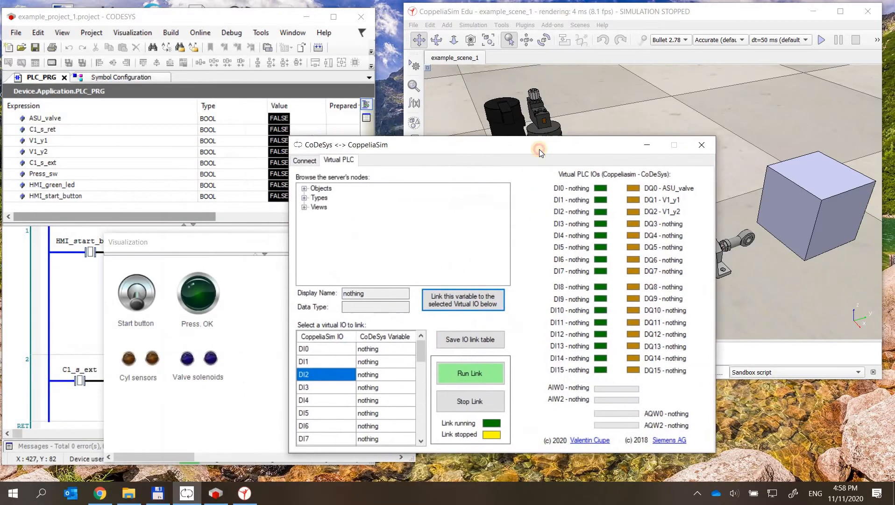
{"action": "double_click", "coordinate": [294, 191]}
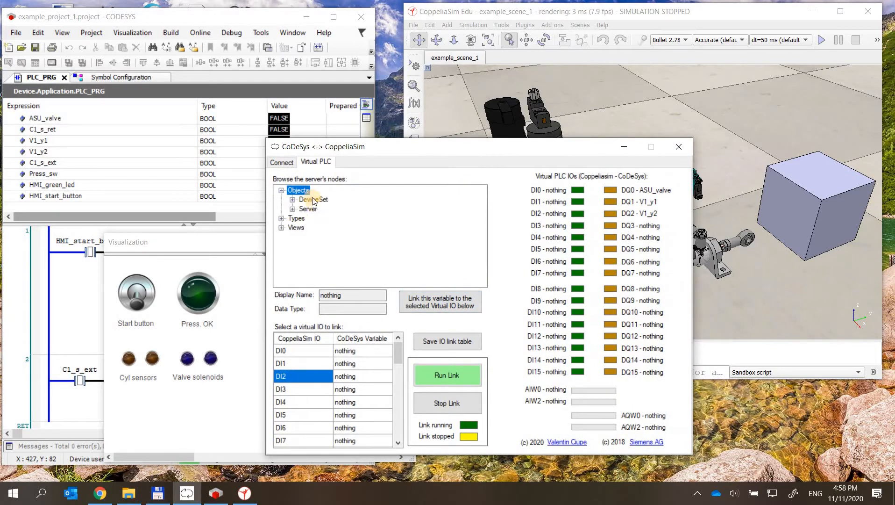
{"action": "double_click", "coordinate": [313, 200]}
{"action": "double_click", "coordinate": [323, 208]}
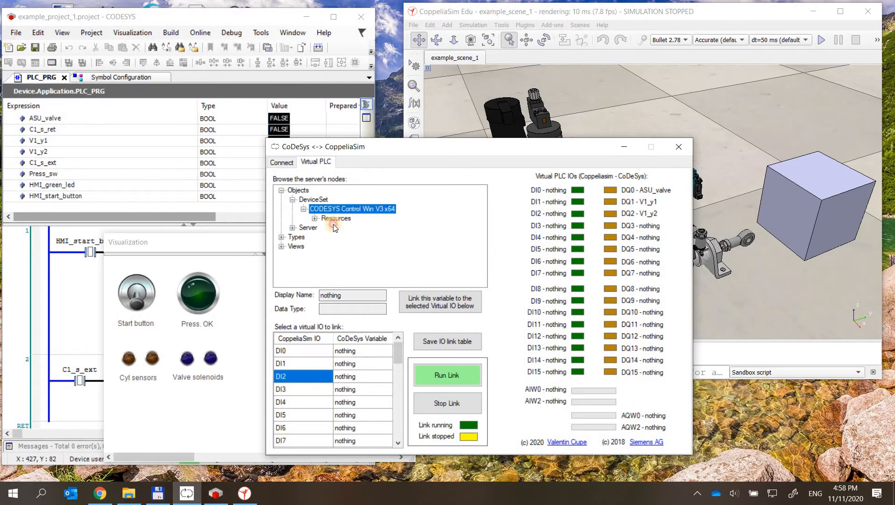
{"action": "double_click", "coordinate": [336, 218]}
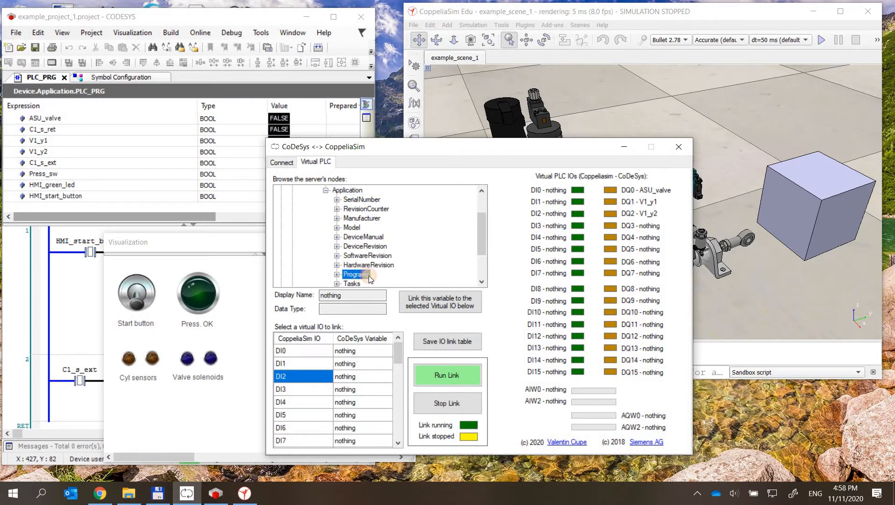
{"action": "double_click", "coordinate": [367, 274]}
{"action": "double_click", "coordinate": [369, 274]}
{"action": "scroll", "coordinate": [474, 260], "scroll_direction": "down", "scroll_amount": 2}
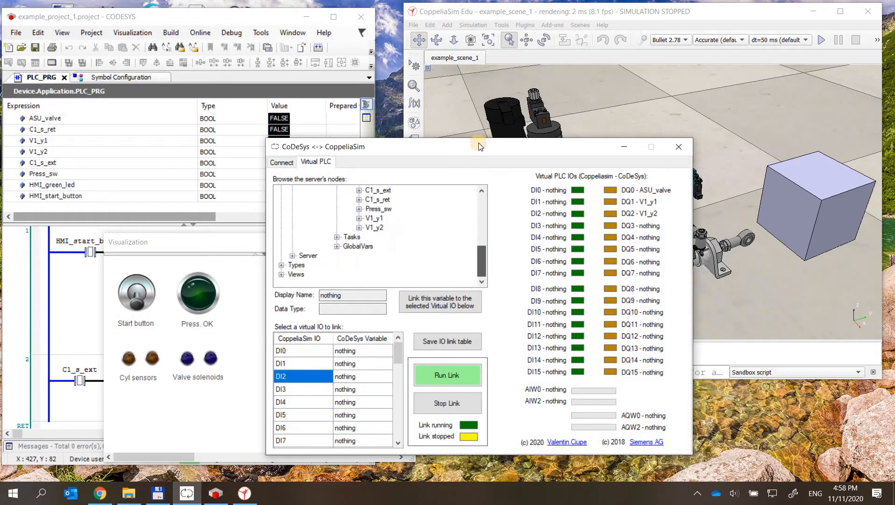
{"action": "left_click_drag", "start_coordinate": [331, 151], "coordinate": [244, 153]}
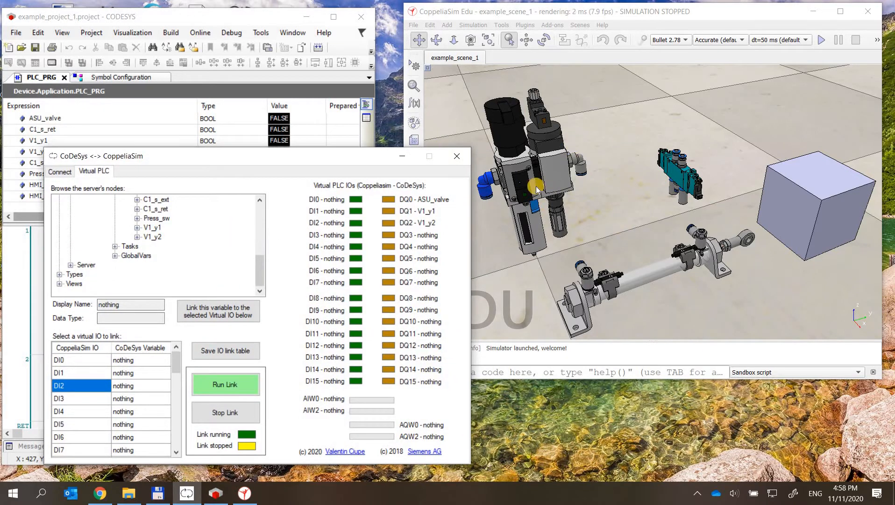
{"action": "left_click", "coordinate": [257, 255]}
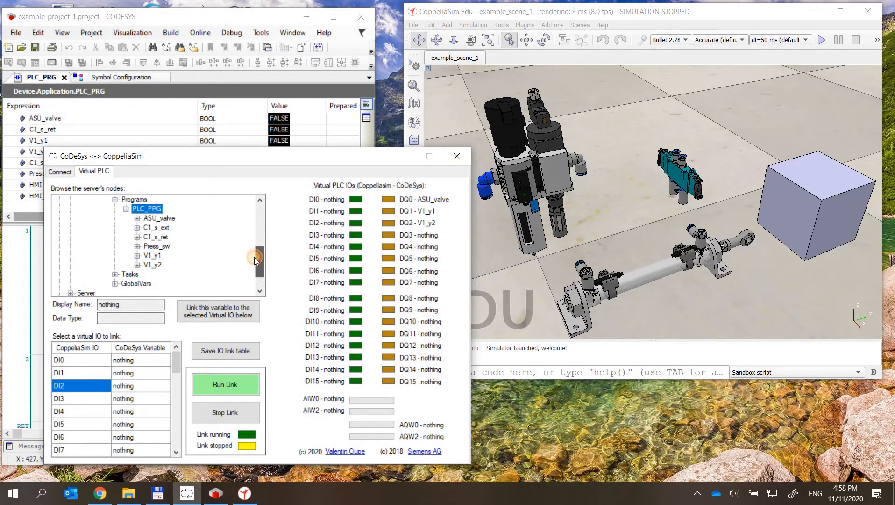
Step: Link Press_sw to DI0, C1_s_ret to DI1 and C1_s_ext to DI2
{"action": "left_click", "coordinate": [77, 358]}
{"action": "left_click", "coordinate": [157, 245]}
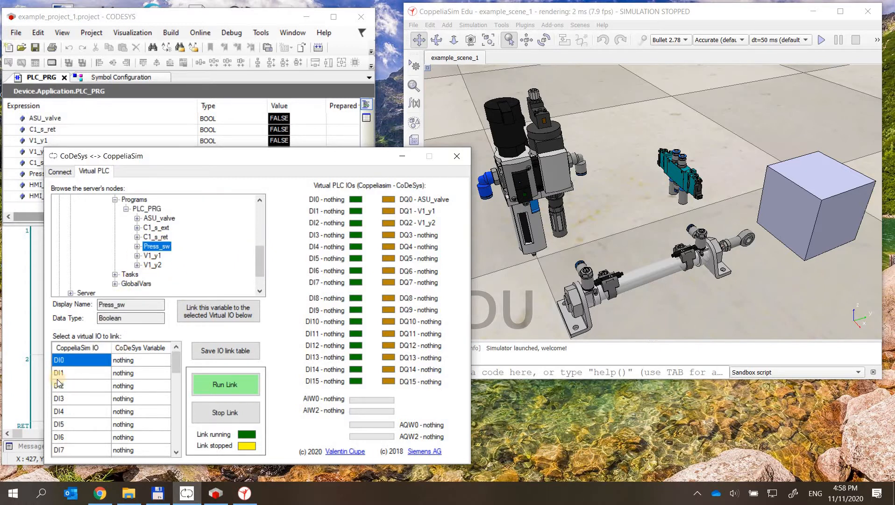
{"action": "left_click", "coordinate": [208, 314]}
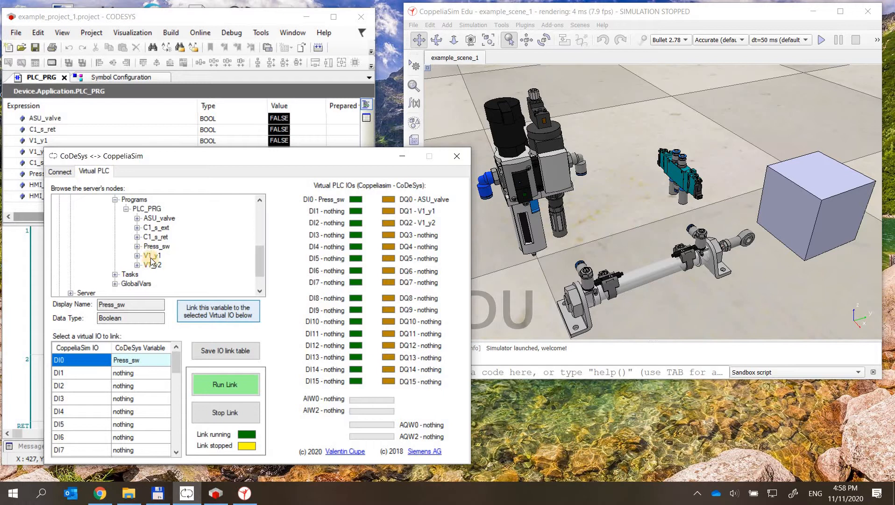
{"action": "left_click", "coordinate": [156, 227]}
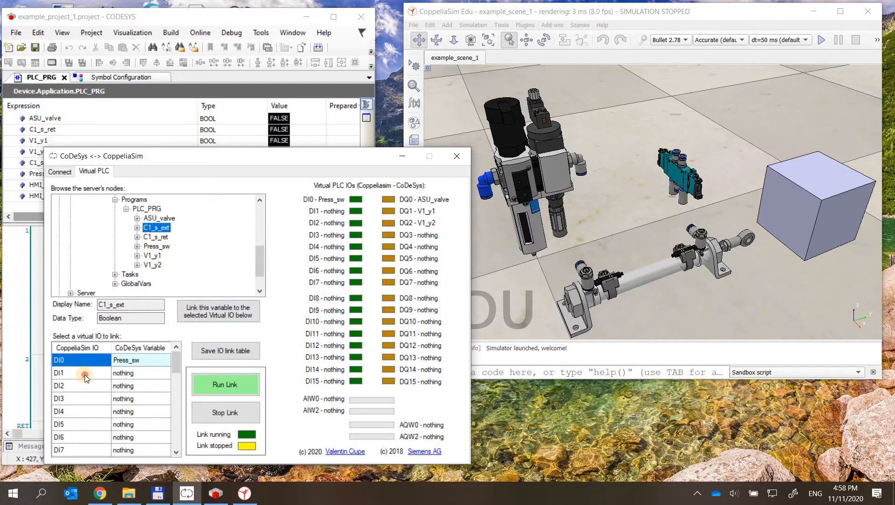
{"action": "left_click", "coordinate": [85, 373]}
{"action": "left_click", "coordinate": [218, 311]}
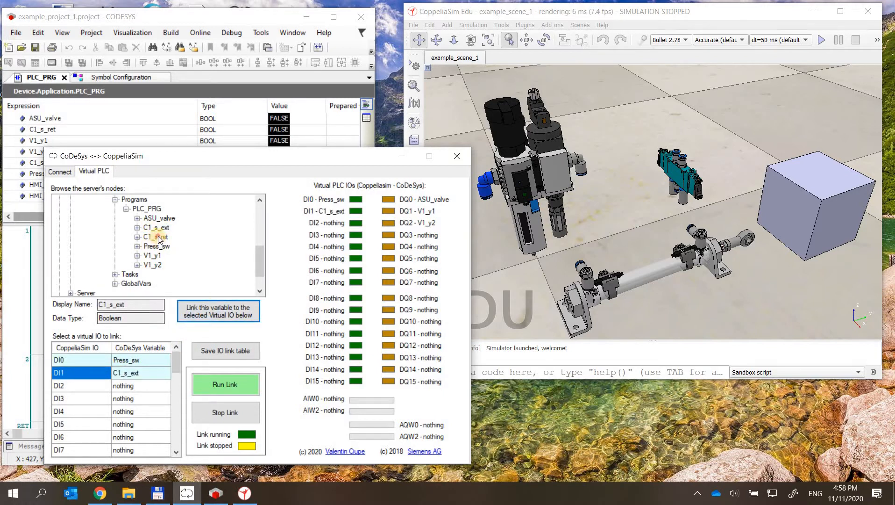
{"action": "left_click", "coordinate": [156, 237]}
{"action": "left_click", "coordinate": [90, 372]}
{"action": "left_click", "coordinate": [202, 312]}
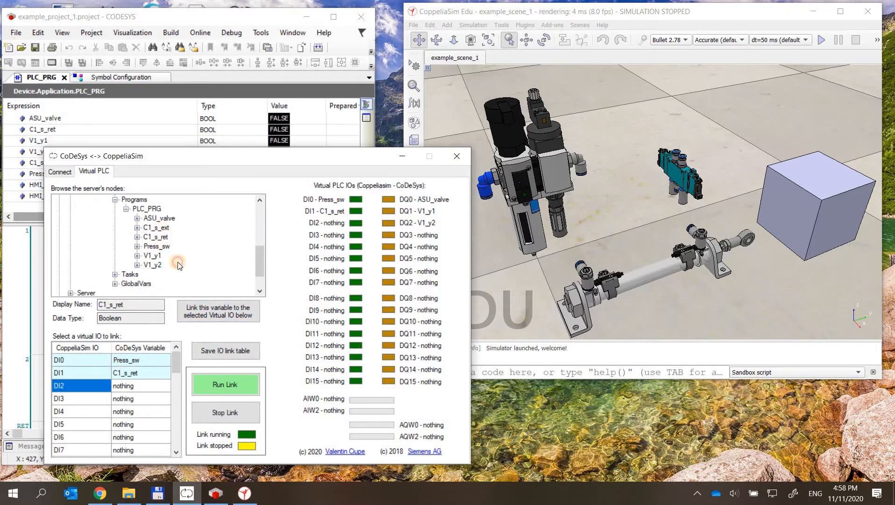
{"action": "left_click", "coordinate": [156, 227]}
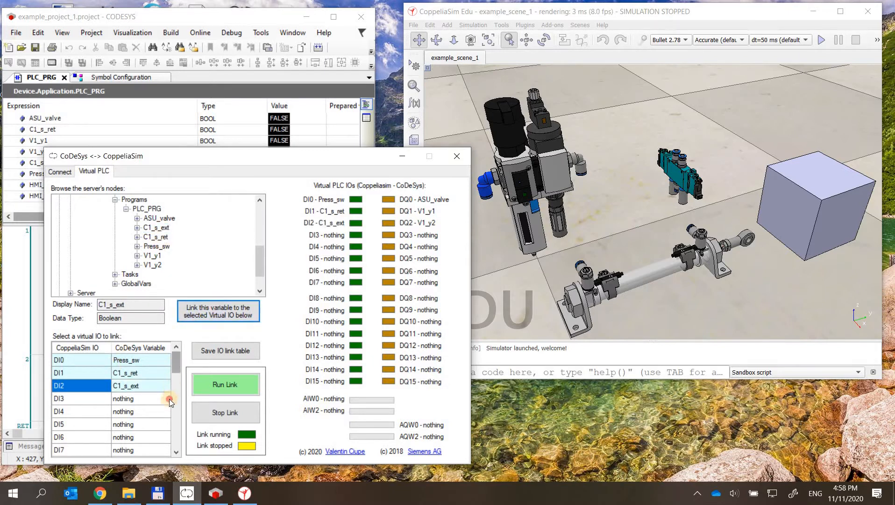
Step: Link ASU_valve to output DQ0 and clear the old V1_y1 and V1_y2 links from DQ1 and DQ2
{"action": "scroll", "coordinate": [169, 399], "scroll_direction": "down", "scroll_amount": 5}
{"action": "left_click", "coordinate": [96, 374]}
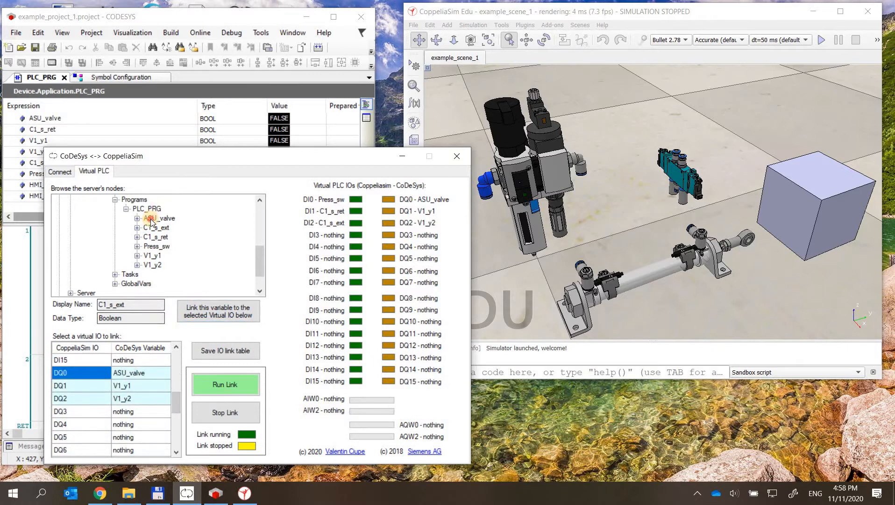
{"action": "left_click", "coordinate": [150, 219]}
{"action": "left_click", "coordinate": [204, 311]}
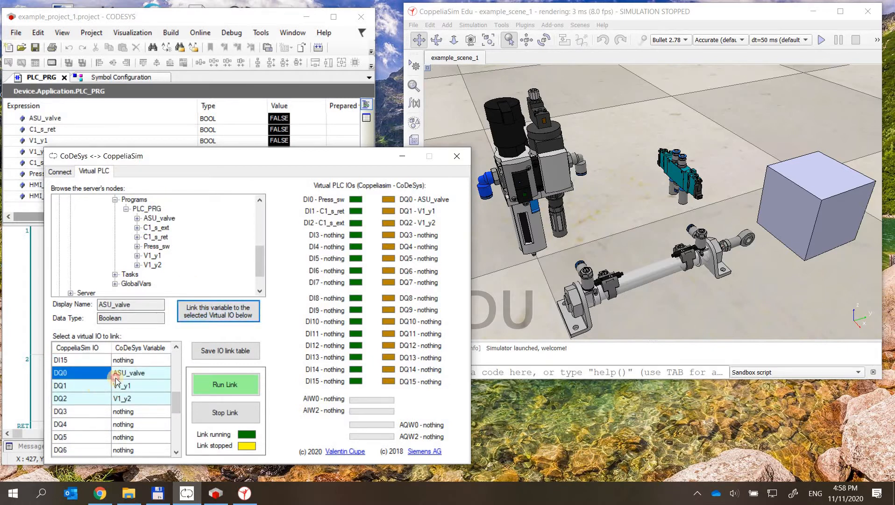
{"action": "left_click", "coordinate": [116, 381]}
{"action": "left_click", "coordinate": [96, 400]}
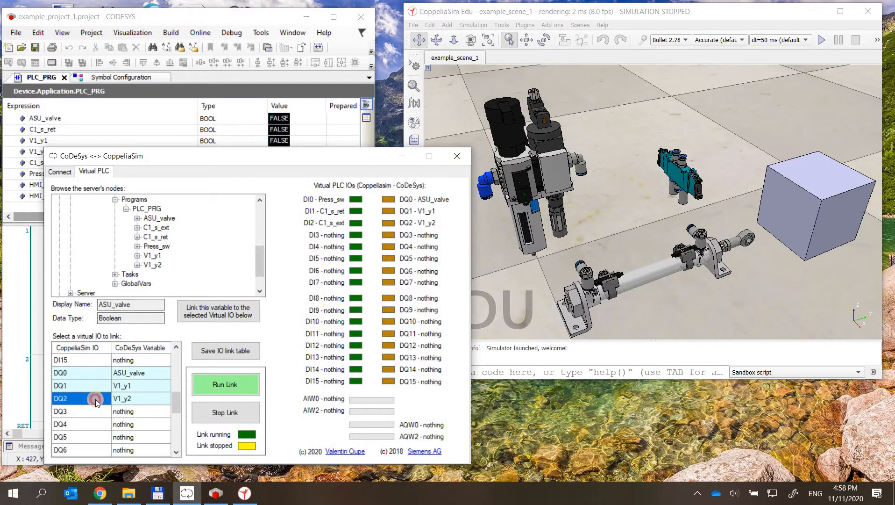
{"action": "left_click", "coordinate": [96, 386]}
{"action": "left_click", "coordinate": [147, 209]}
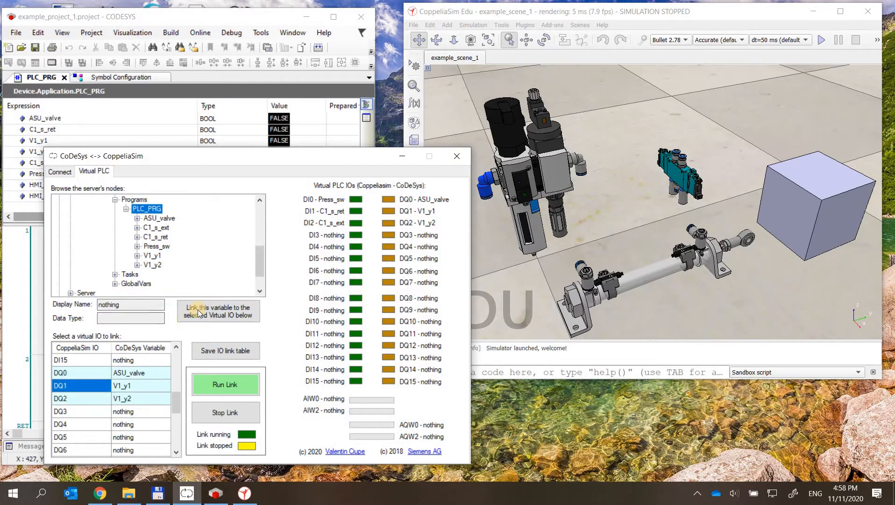
{"action": "left_click", "coordinate": [198, 312]}
{"action": "left_click", "coordinate": [95, 400]}
{"action": "left_click", "coordinate": [185, 315]}
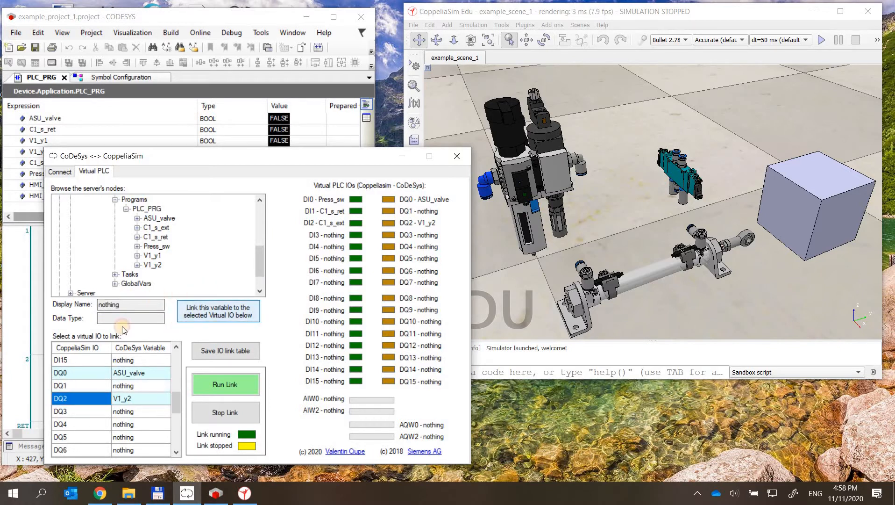
Step: Link V1_y1 to output DQ1 and V1_y2 to output DQ2
{"action": "left_click", "coordinate": [97, 386]}
{"action": "left_click", "coordinate": [152, 256]}
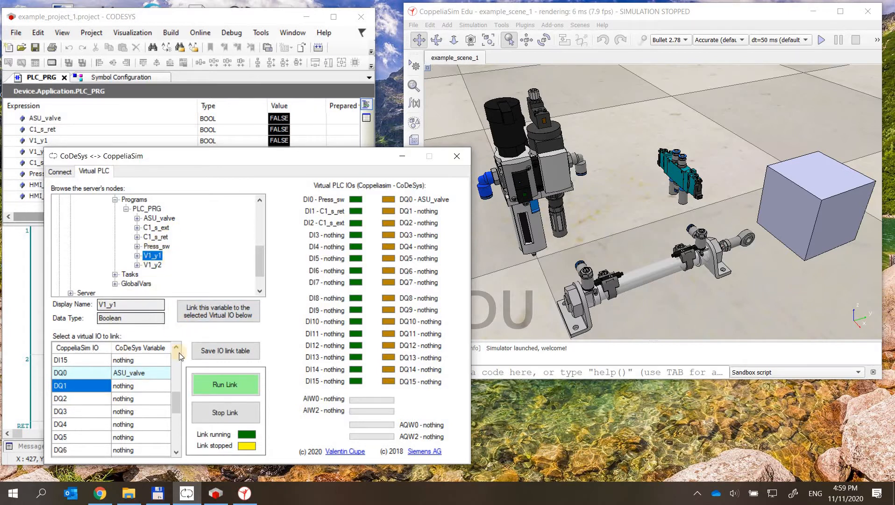
{"action": "left_click", "coordinate": [211, 310]}
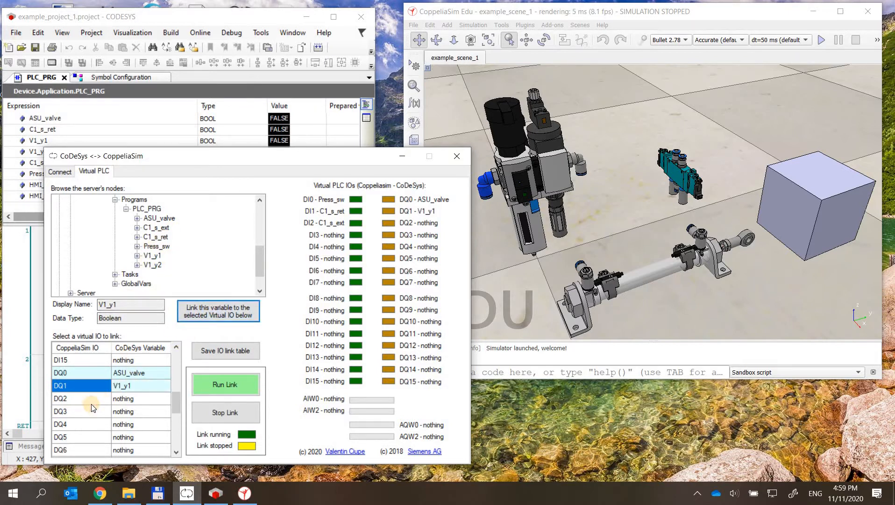
{"action": "left_click", "coordinate": [90, 401]}
{"action": "left_click", "coordinate": [152, 265]}
{"action": "left_click", "coordinate": [212, 312]}
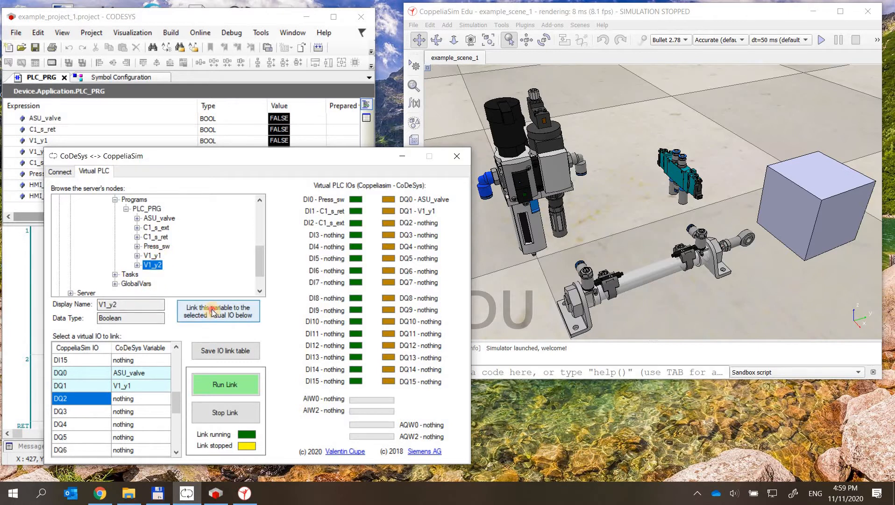
{"action": "left_click_drag", "start_coordinate": [288, 152], "coordinate": [671, 143]}
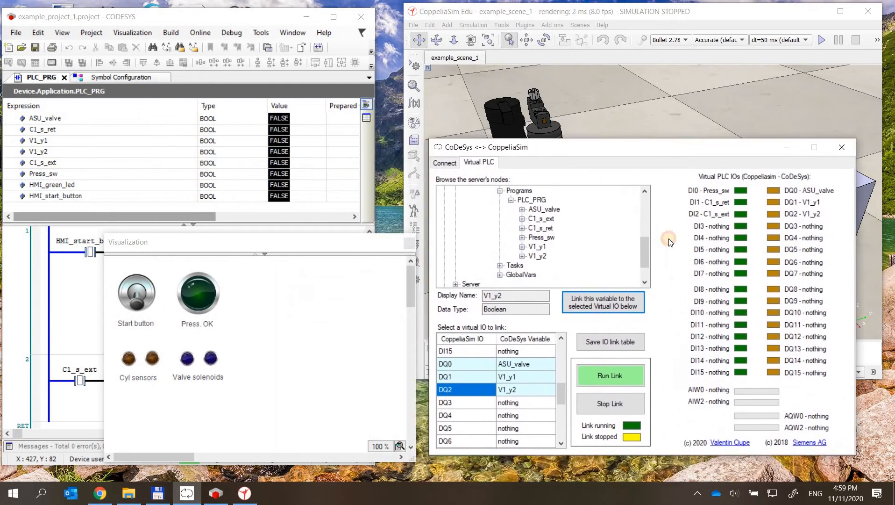
{"action": "left_click_drag", "start_coordinate": [642, 197], "coordinate": [647, 243]}
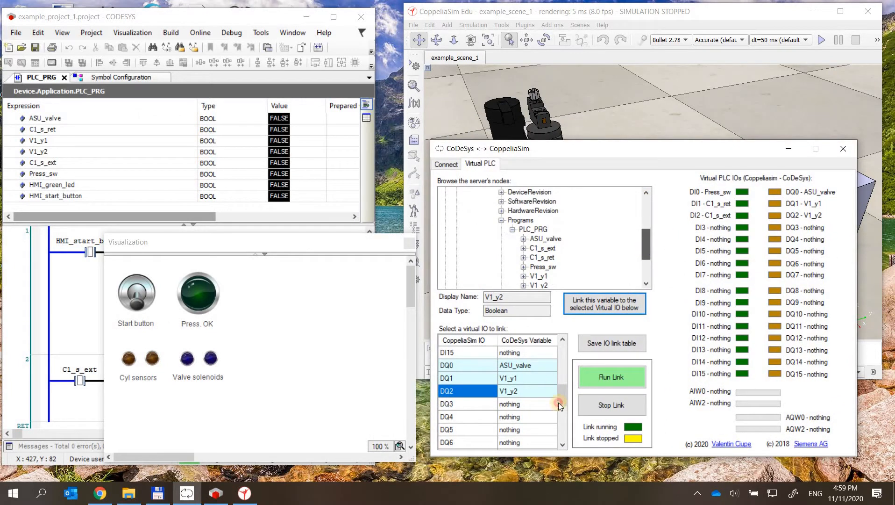
{"action": "scroll", "coordinate": [560, 345], "scroll_direction": "up", "scroll_amount": 5}
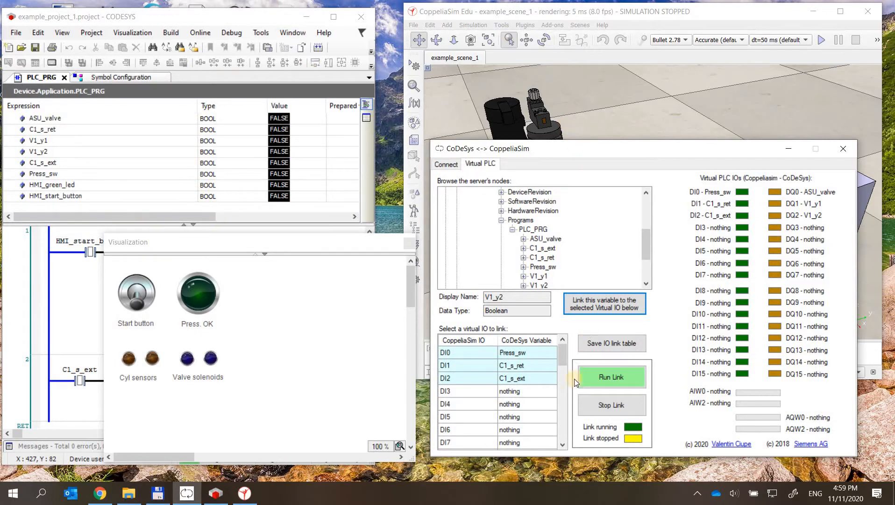
Step: Save the IO link table as linktable.csv and check the connection status messages
{"action": "left_click", "coordinate": [606, 343]}
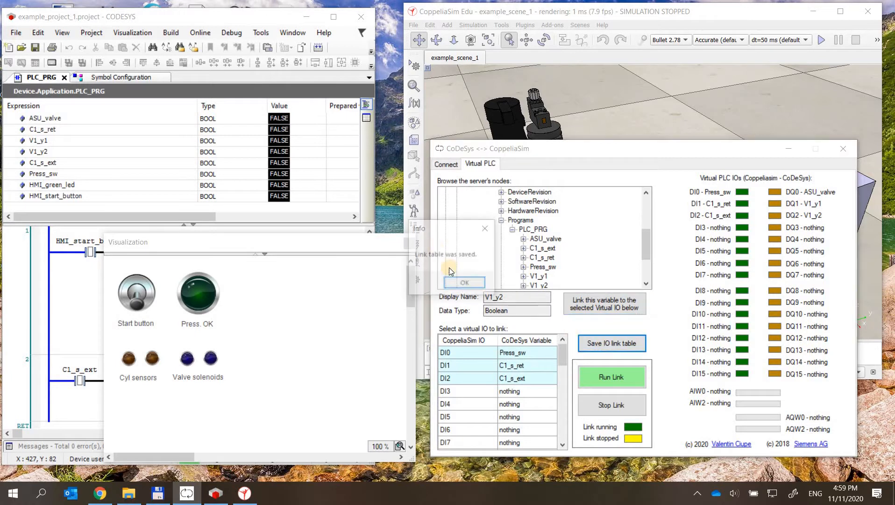
{"action": "left_click", "coordinate": [467, 283]}
{"action": "left_click", "coordinate": [446, 164]}
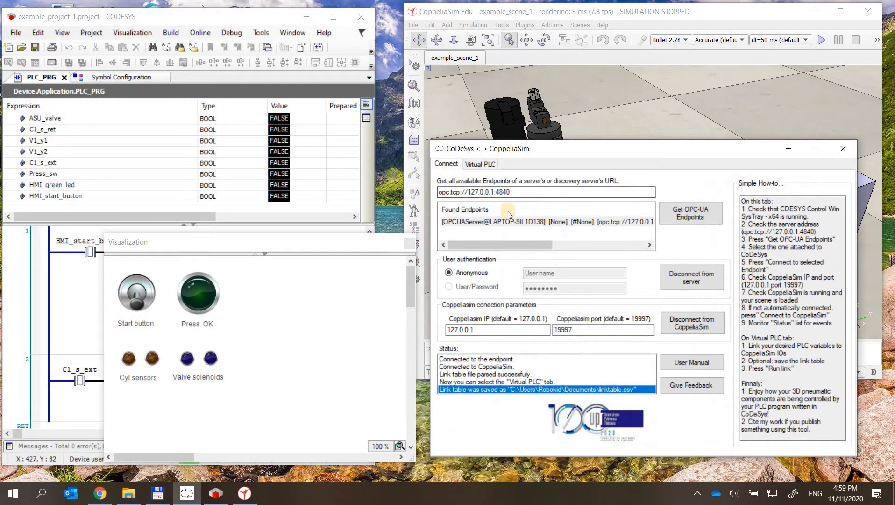
{"action": "left_click", "coordinate": [481, 164]}
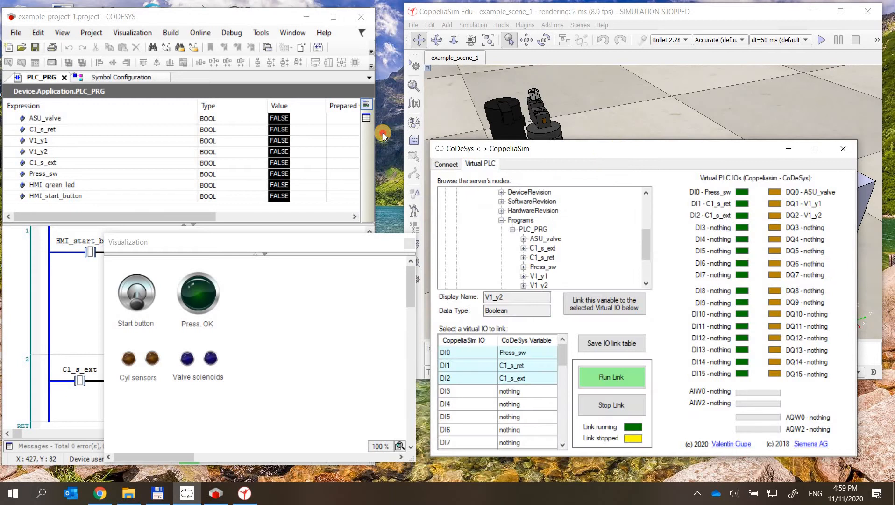
Step: Reposition the bridge window to uncover the scene and start the PLC–simulation link
{"action": "left_click_drag", "start_coordinate": [384, 134], "coordinate": [495, 250]}
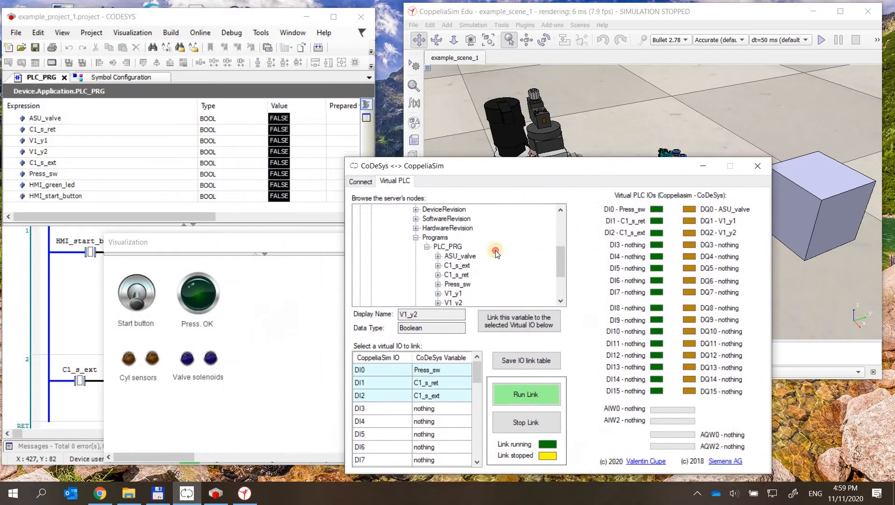
{"action": "left_click_drag", "start_coordinate": [559, 162], "coordinate": [659, 248]}
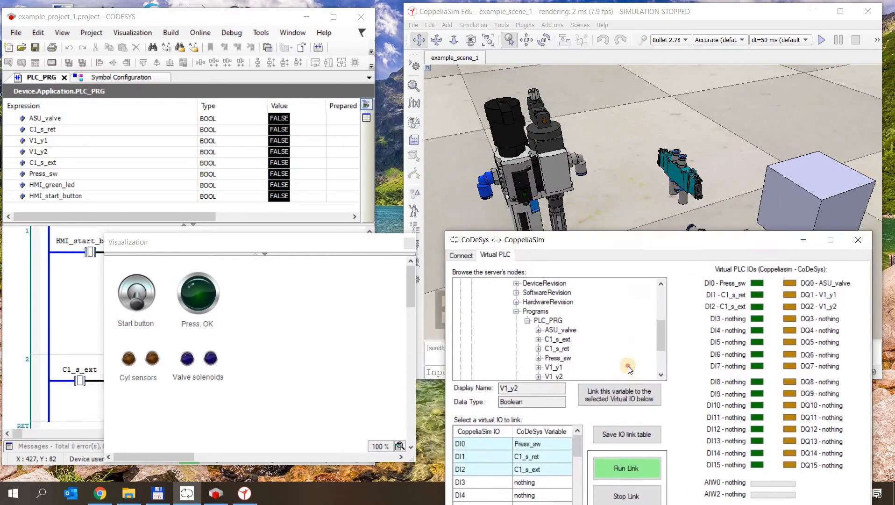
{"action": "left_click_drag", "start_coordinate": [628, 369], "coordinate": [401, 225]}
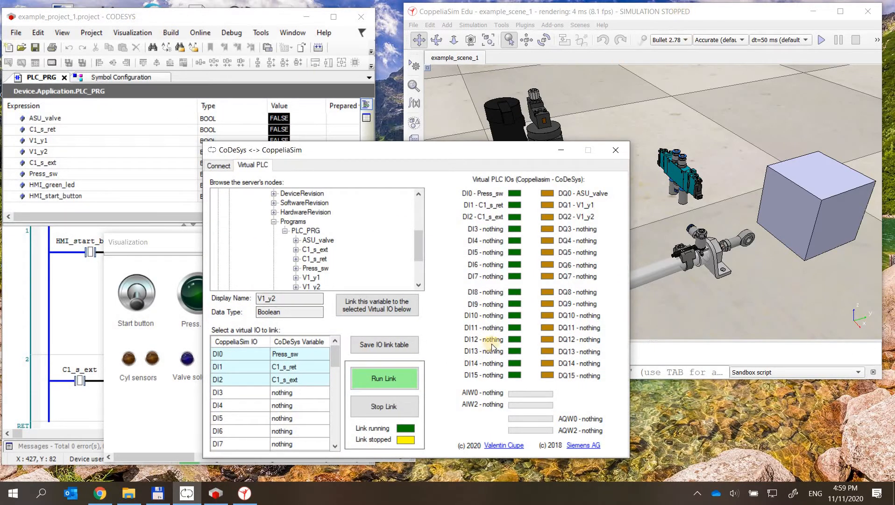
{"action": "left_click", "coordinate": [387, 381]}
Step: Run the link to start the simulation and frame the pneumatic parts in the CoppeliaSim scene
{"action": "left_click", "coordinate": [381, 377]}
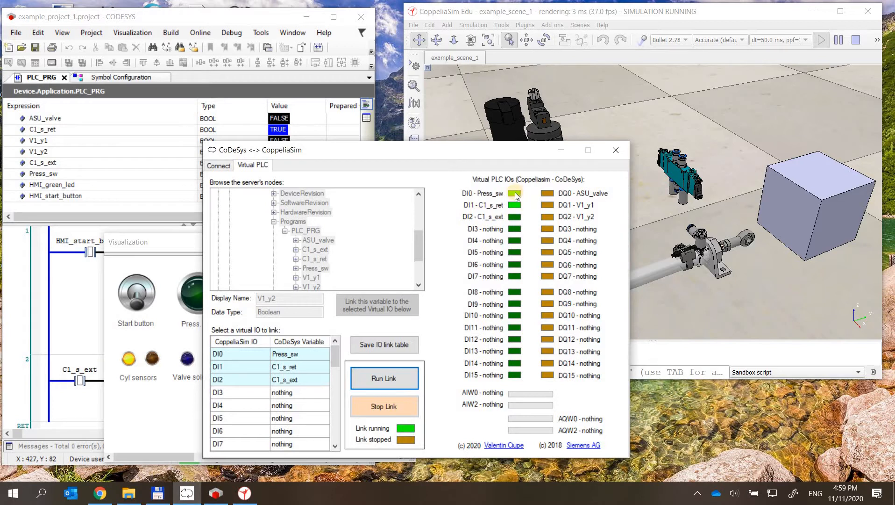
{"action": "left_click_drag", "start_coordinate": [490, 148], "coordinate": [703, 397]}
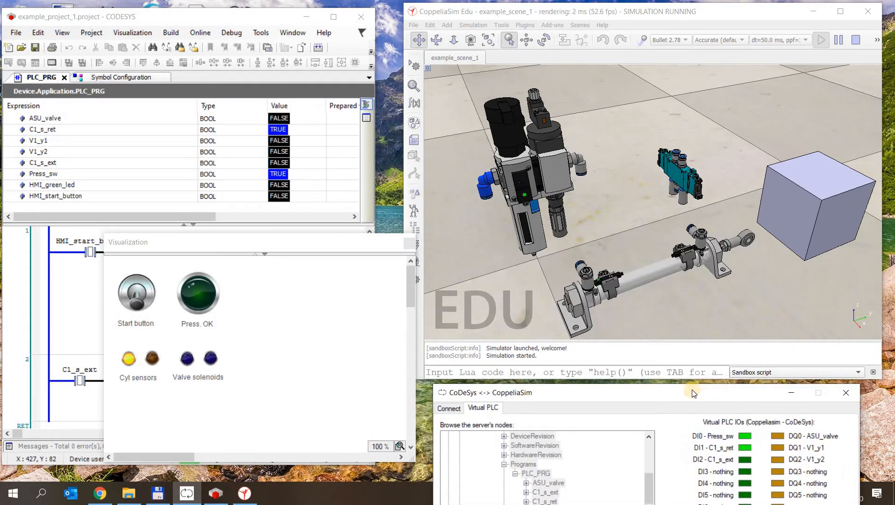
{"action": "scroll", "coordinate": [501, 201], "scroll_direction": "up", "scroll_amount": 5}
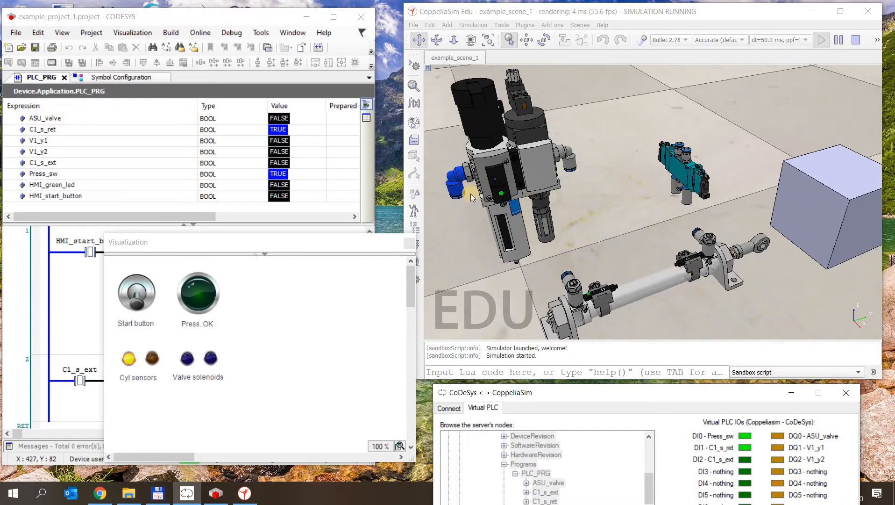
{"action": "scroll", "coordinate": [615, 335], "scroll_direction": "down", "scroll_amount": 1}
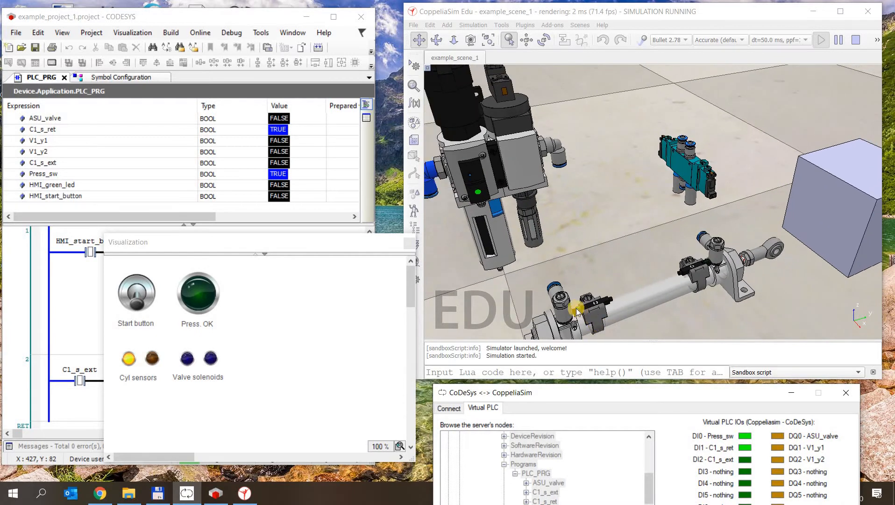
{"action": "left_click_drag", "start_coordinate": [598, 245], "coordinate": [440, 230]}
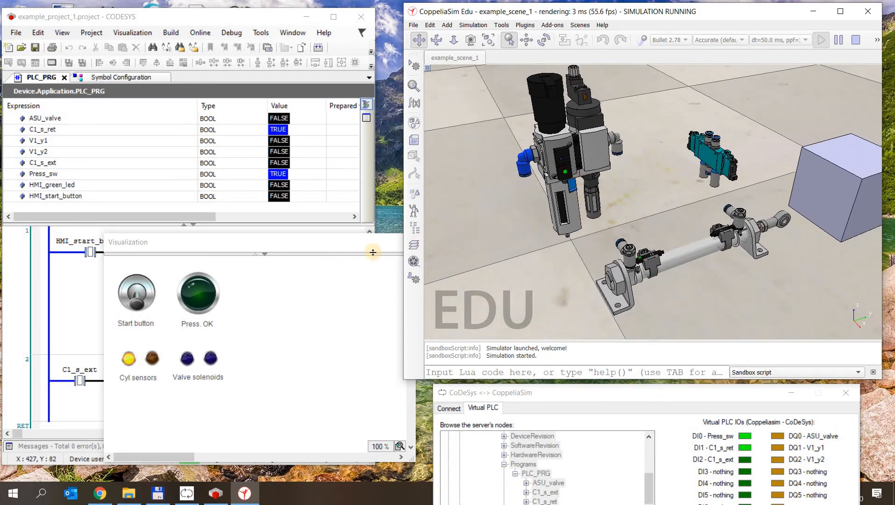
{"action": "left_click_drag", "start_coordinate": [277, 252], "coordinate": [328, 30]}
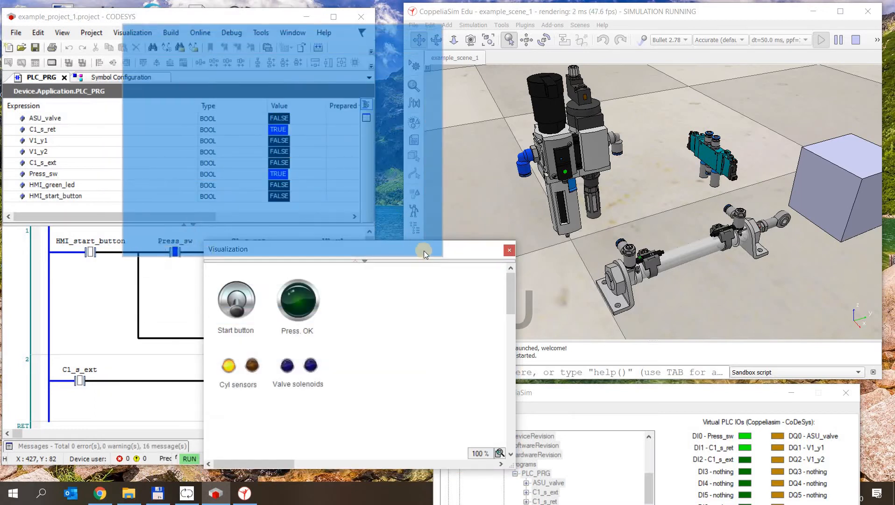
Step: Shrink and move the Visualization clear of the watch values, then switch on the HMI start button
{"action": "mouse_move", "coordinate": [293, 194]}
{"action": "left_mouse_down"}
{"action": "mouse_move", "coordinate": [299, 200]}
{"action": "mouse_move", "coordinate": [284, 205]}
{"action": "left_mouse_up"}
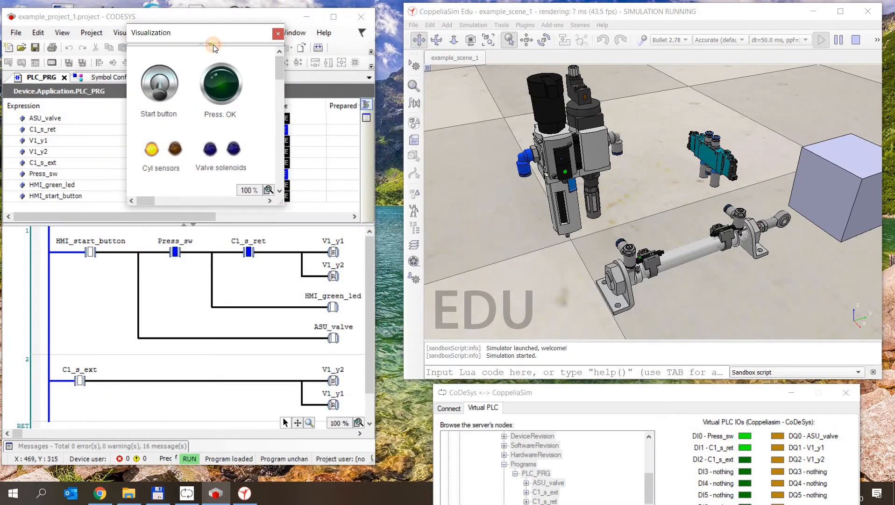
{"action": "left_click_drag", "start_coordinate": [224, 25], "coordinate": [177, 22]}
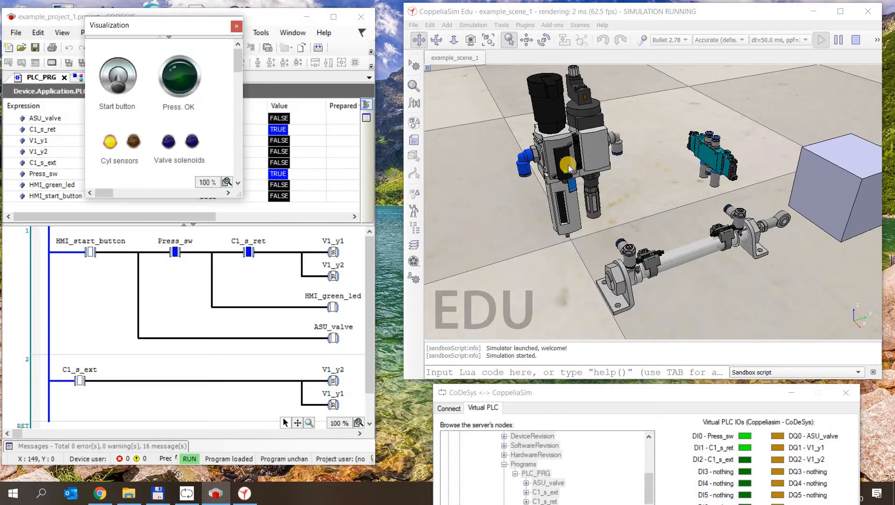
{"action": "left_click", "coordinate": [119, 86]}
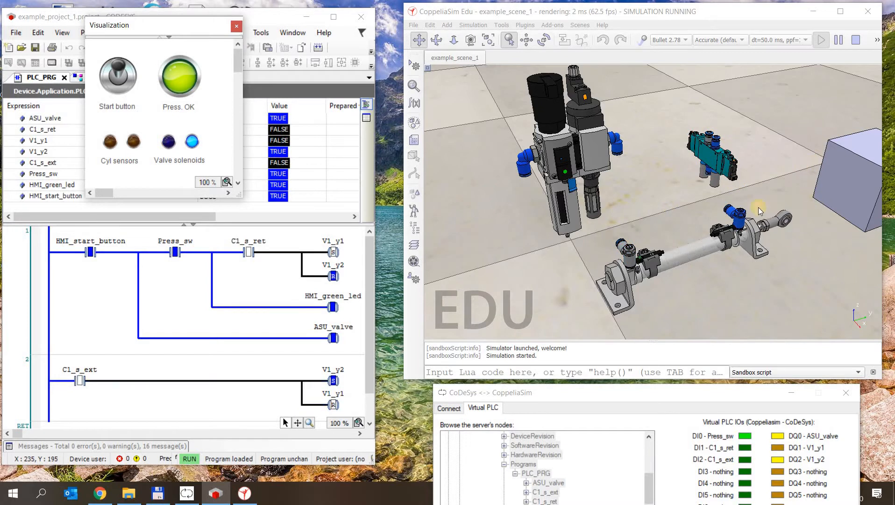
Step: Orbit the CoppeliaSim scene to watch the cube, cylinder and service unit
{"action": "left_click_drag", "start_coordinate": [618, 201], "coordinate": [611, 224]}
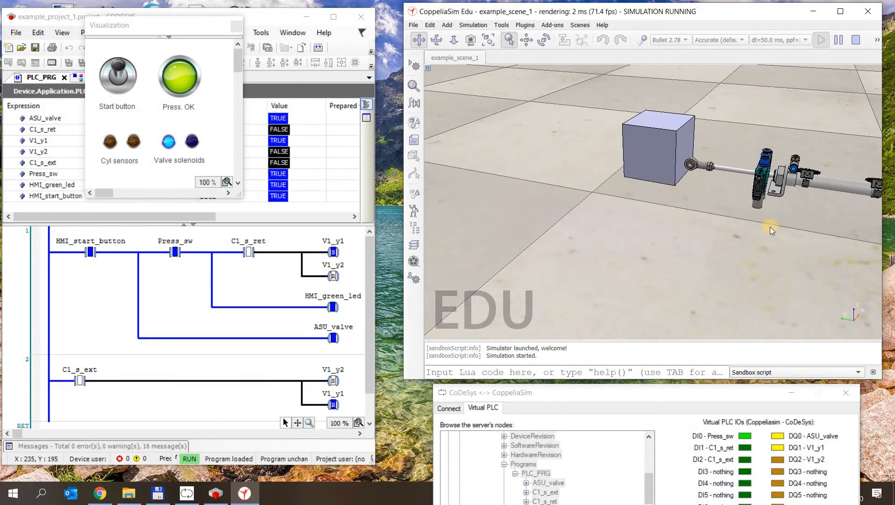
{"action": "left_click_drag", "start_coordinate": [770, 226], "coordinate": [586, 205]}
{"action": "left_click_drag", "start_coordinate": [702, 224], "coordinate": [563, 211]}
{"action": "left_click_drag", "start_coordinate": [460, 275], "coordinate": [594, 173]}
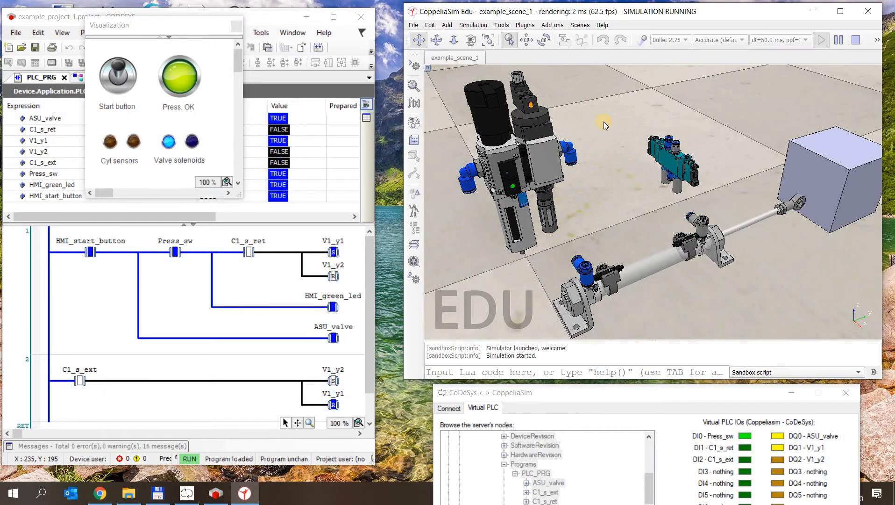
{"action": "left_click", "coordinate": [494, 113]}
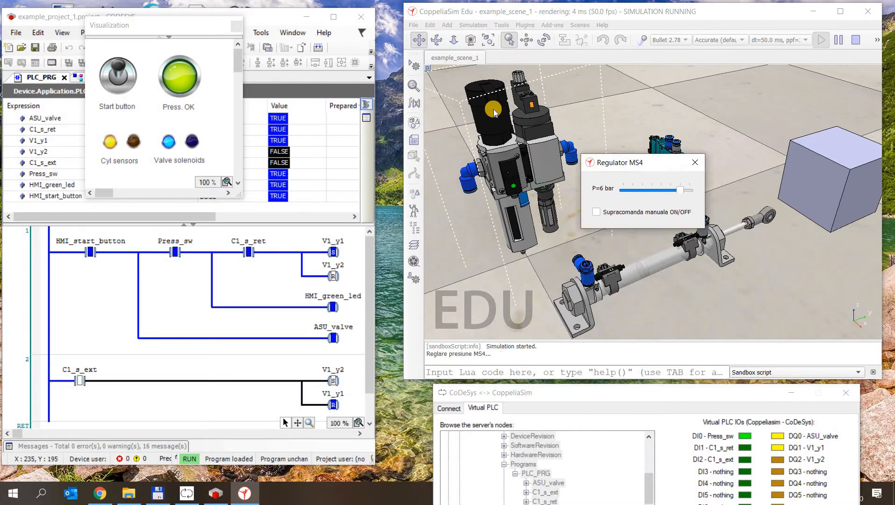
{"action": "left_click_drag", "start_coordinate": [620, 163], "coordinate": [651, 40]}
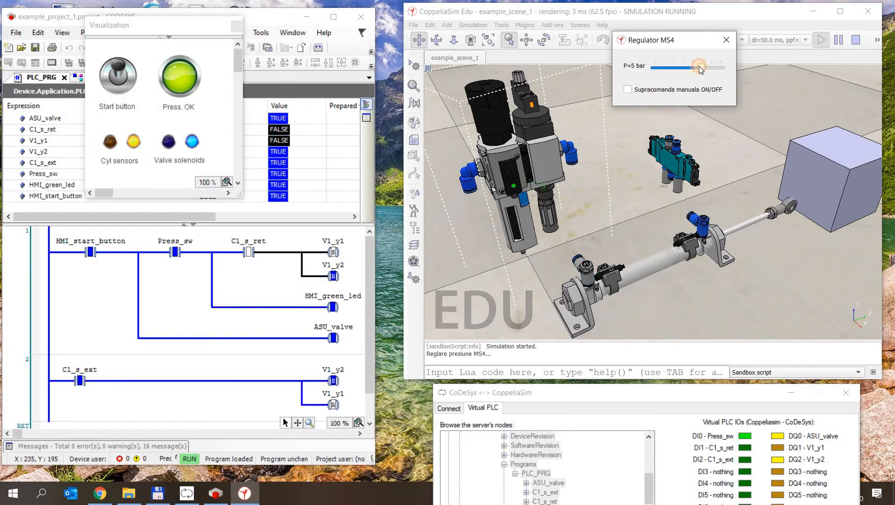
{"action": "left_click_drag", "start_coordinate": [706, 69], "coordinate": [692, 68]}
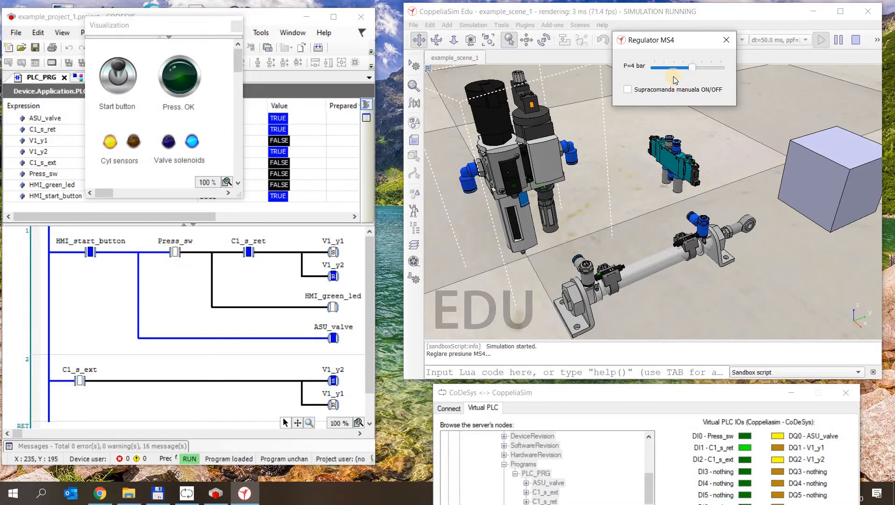
{"action": "left_click_drag", "start_coordinate": [695, 66], "coordinate": [674, 71]}
{"action": "left_click", "coordinate": [666, 181]}
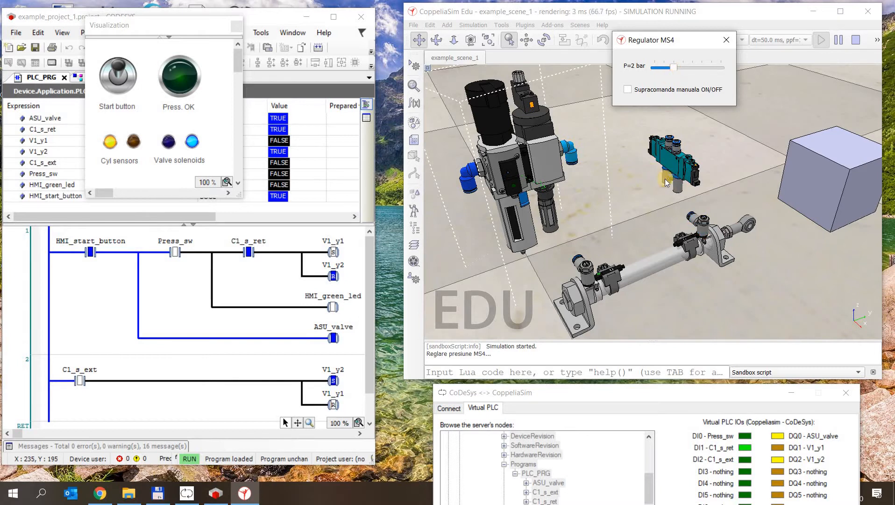
{"action": "left_click_drag", "start_coordinate": [687, 66], "coordinate": [713, 68]}
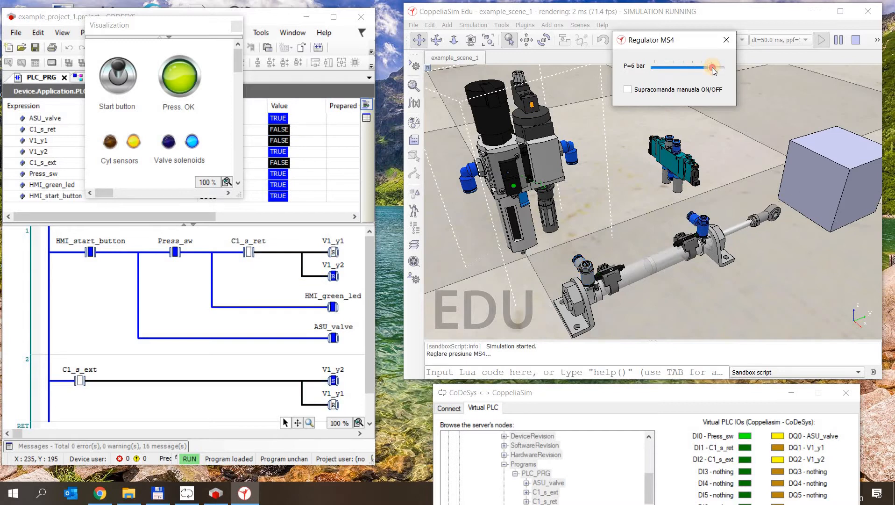
{"action": "left_click", "coordinate": [729, 37]}
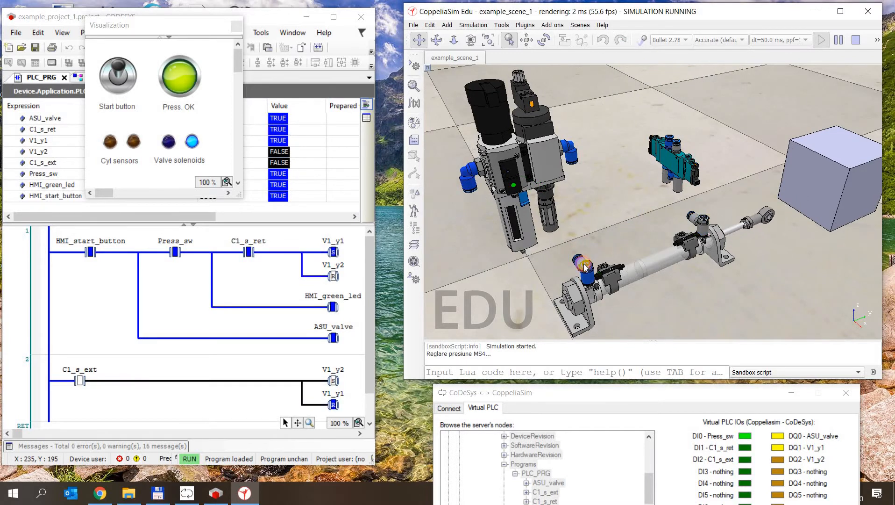
Step: Open the DSNU cylinder settings and set V-ext to 12% and V-ret to 9%
{"action": "left_click", "coordinate": [584, 267]}
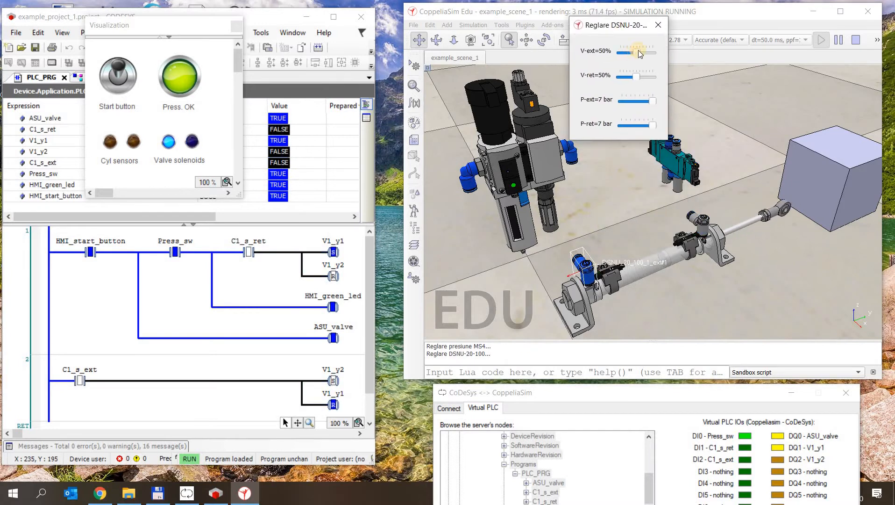
{"action": "left_click_drag", "start_coordinate": [636, 53], "coordinate": [628, 56]}
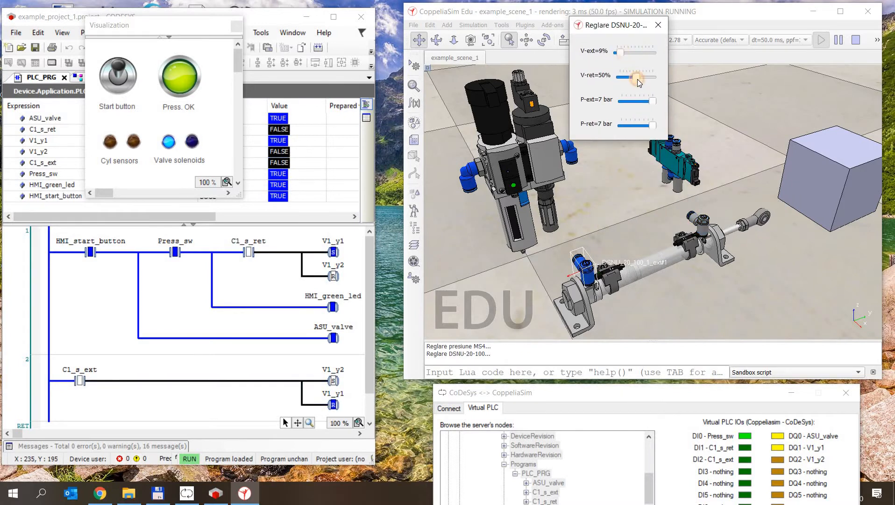
{"action": "left_click", "coordinate": [657, 75]}
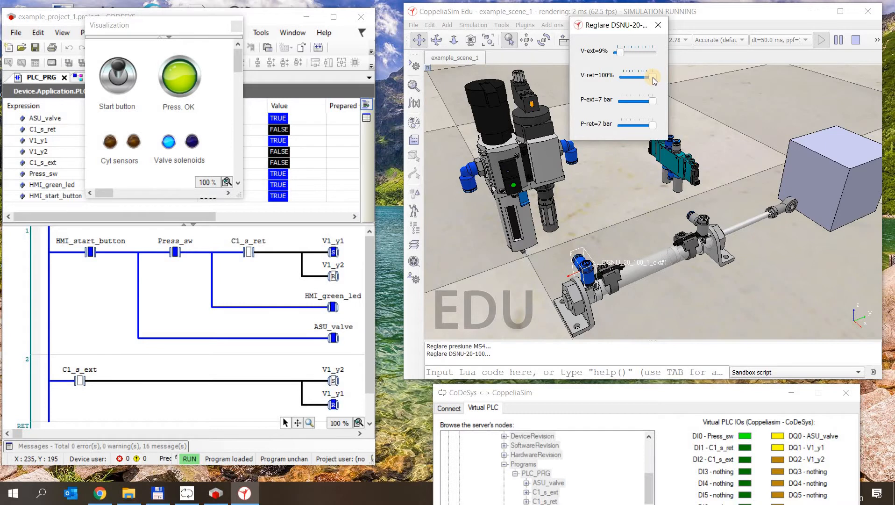
{"action": "left_click_drag", "start_coordinate": [641, 81], "coordinate": [622, 78]}
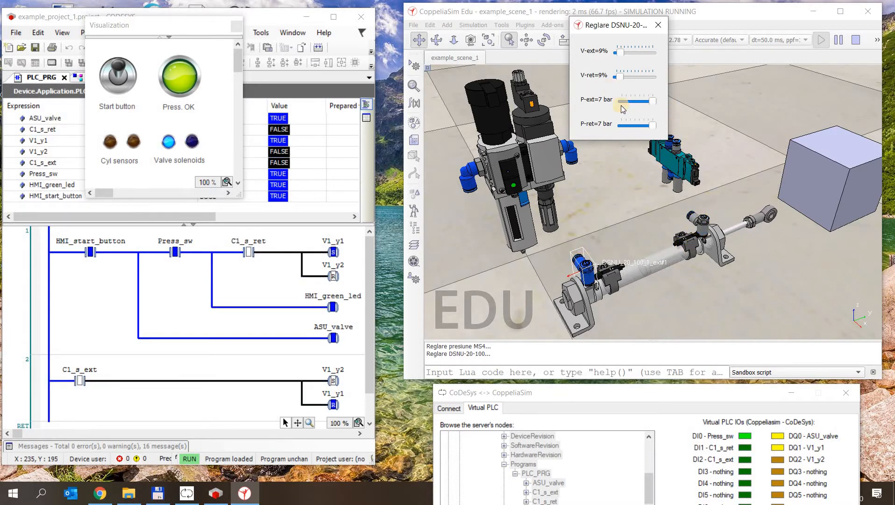
{"action": "mouse_move", "coordinate": [620, 52]}
{"action": "left_mouse_down"}
{"action": "mouse_move", "coordinate": [656, 55]}
{"action": "mouse_move", "coordinate": [622, 55]}
{"action": "left_mouse_up"}
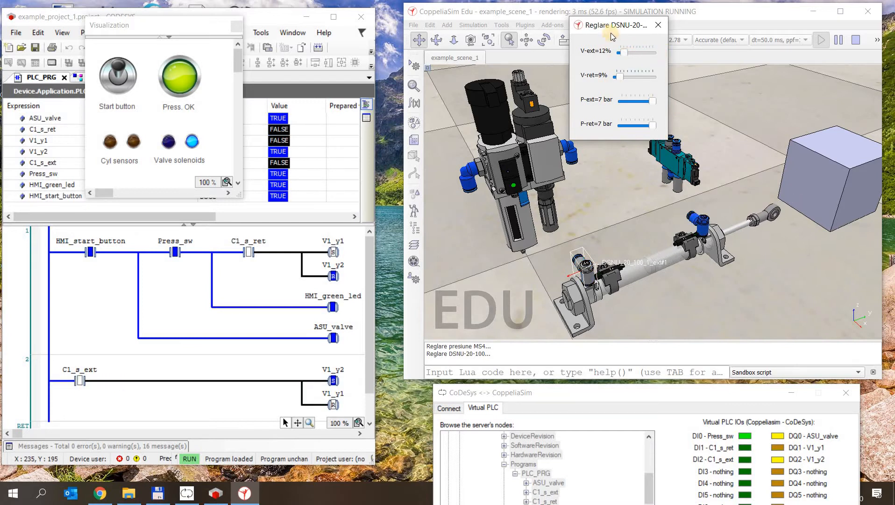
{"action": "left_click_drag", "start_coordinate": [587, 26], "coordinate": [564, 30]}
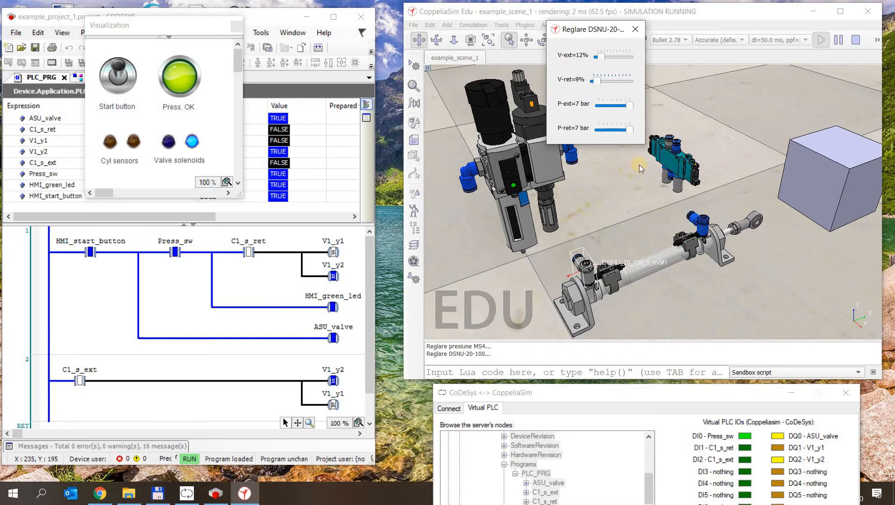
{"action": "left_click_drag", "start_coordinate": [593, 34], "coordinate": [656, 23]}
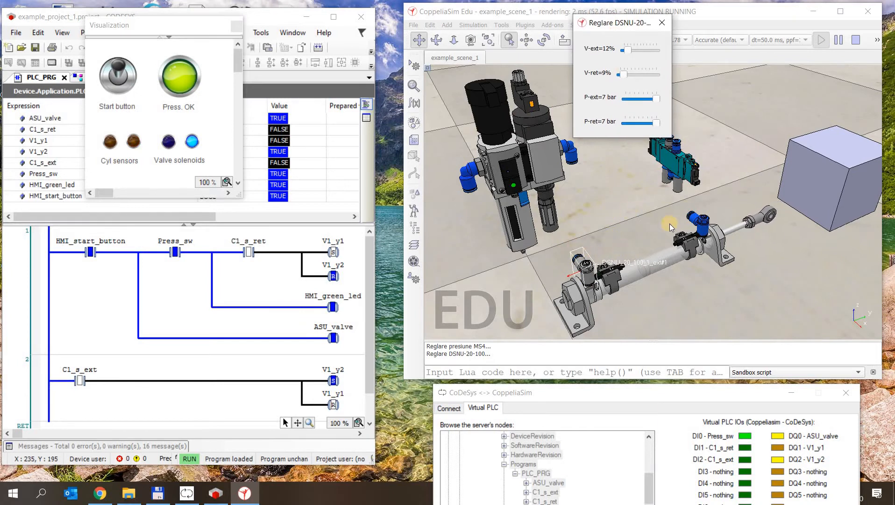
{"action": "left_click_drag", "start_coordinate": [614, 23], "coordinate": [356, 65]}
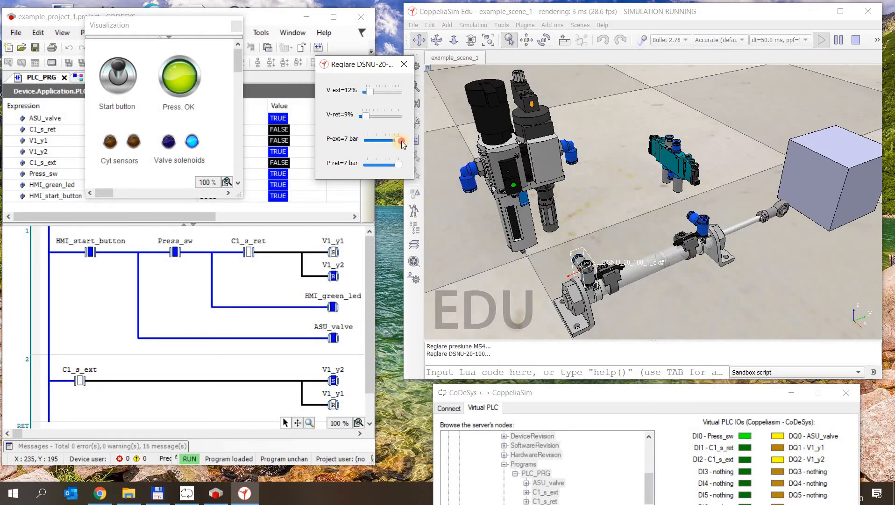
Step: Open the MS4 regulator settings below the cylinder dialog and drop extension pressure to 0 bar
{"action": "left_click", "coordinate": [489, 115]}
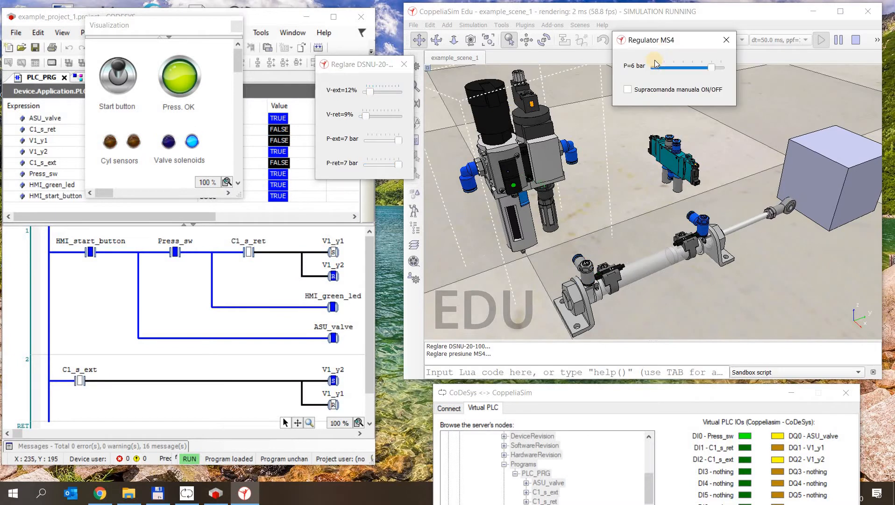
{"action": "left_click_drag", "start_coordinate": [673, 40], "coordinate": [376, 195]}
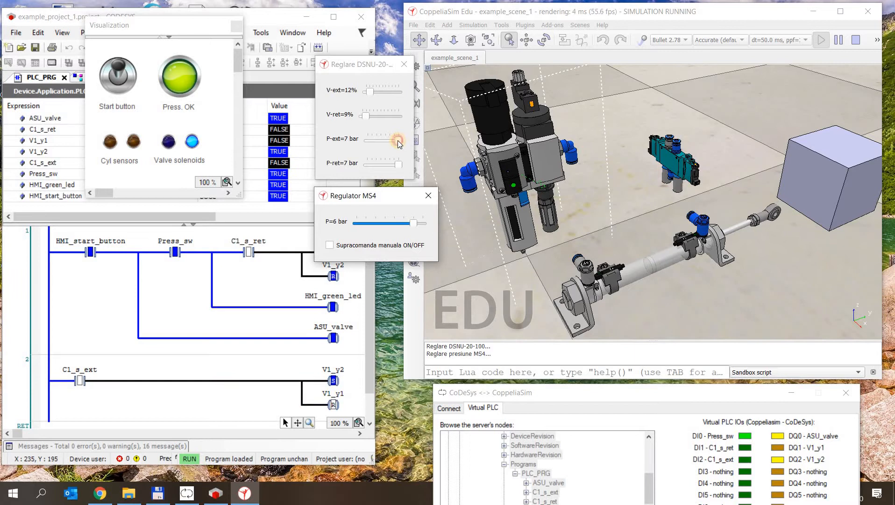
{"action": "left_click_drag", "start_coordinate": [399, 140], "coordinate": [351, 154]}
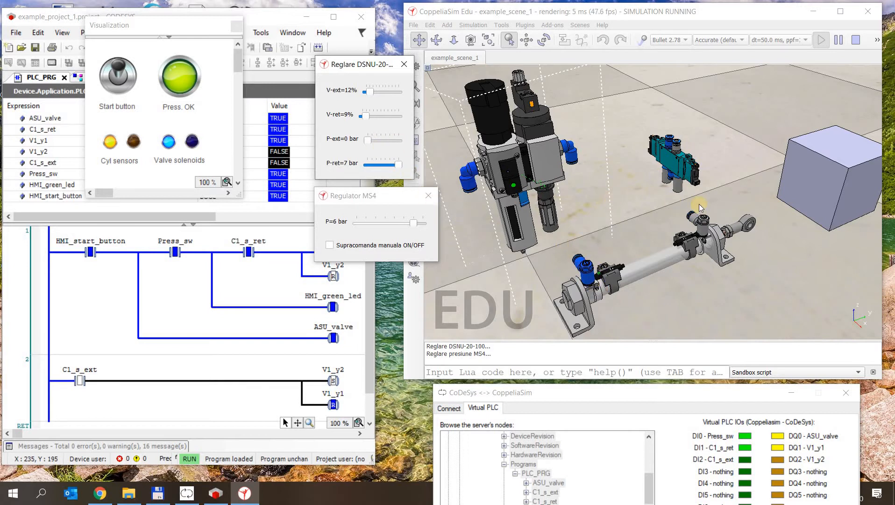
Step: Select the cube and move it toward the cylinder rod
{"action": "left_click", "coordinate": [829, 168]}
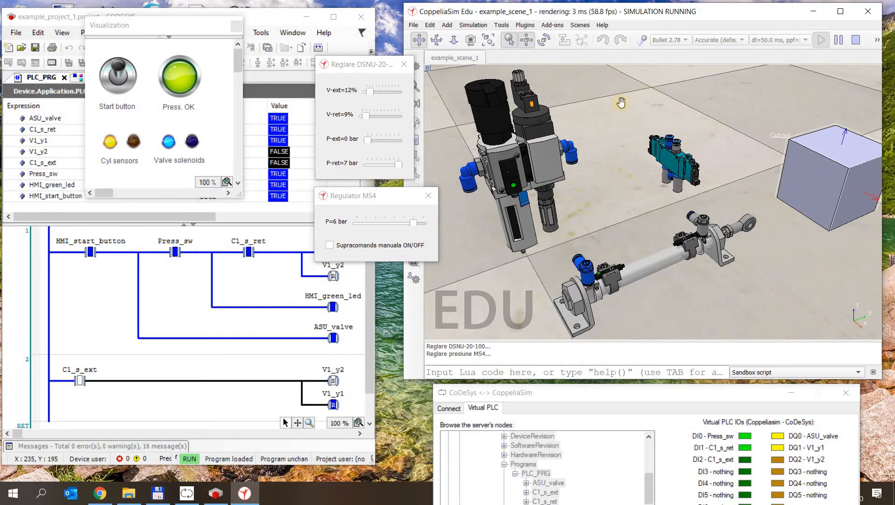
{"action": "left_click_drag", "start_coordinate": [803, 174], "coordinate": [790, 190]}
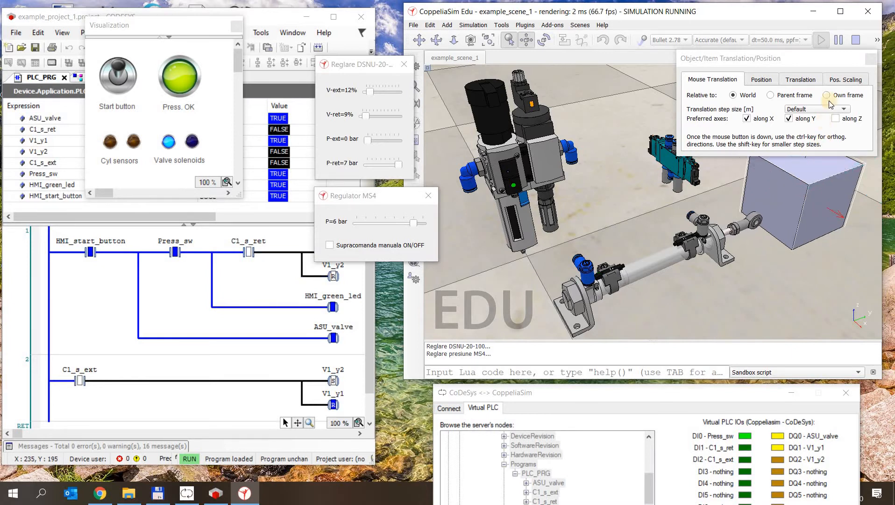
{"action": "left_click", "coordinate": [871, 59]}
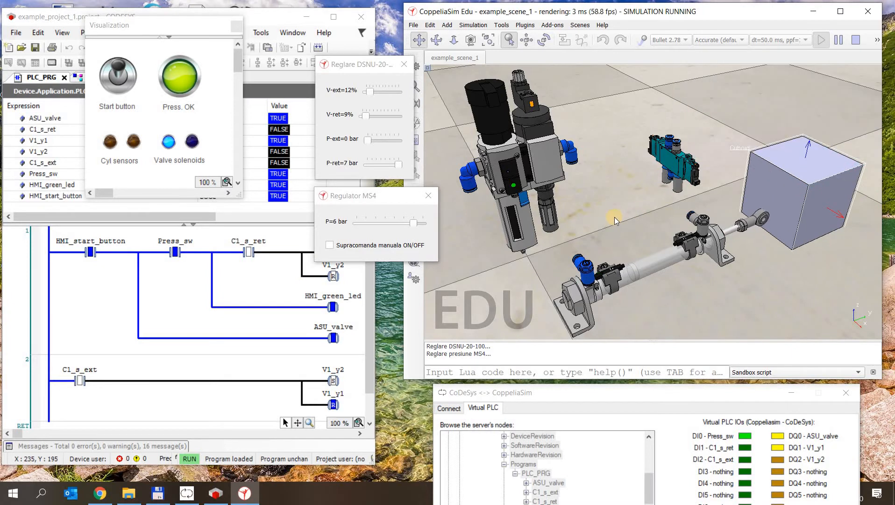
Step: Raise the cylinder's extension pressure to 1 bar, then to 2 bar
{"action": "left_click", "coordinate": [369, 140]}
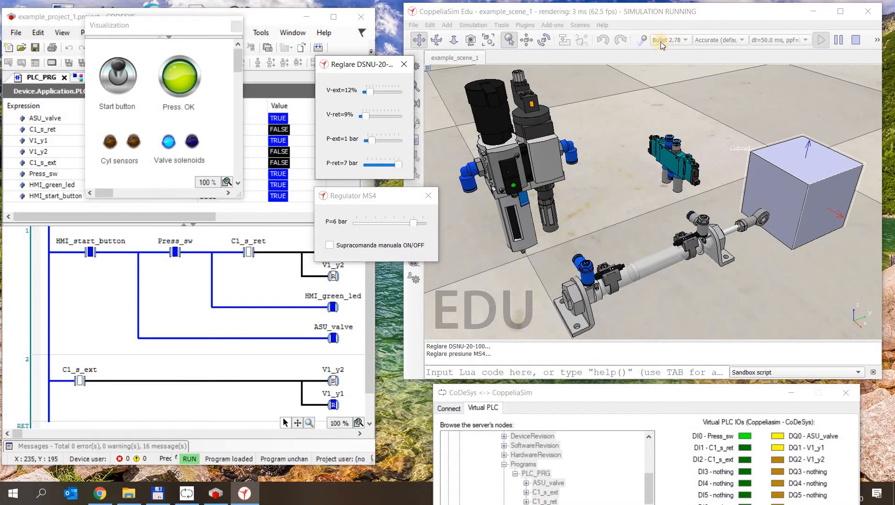
{"action": "left_click", "coordinate": [370, 140]}
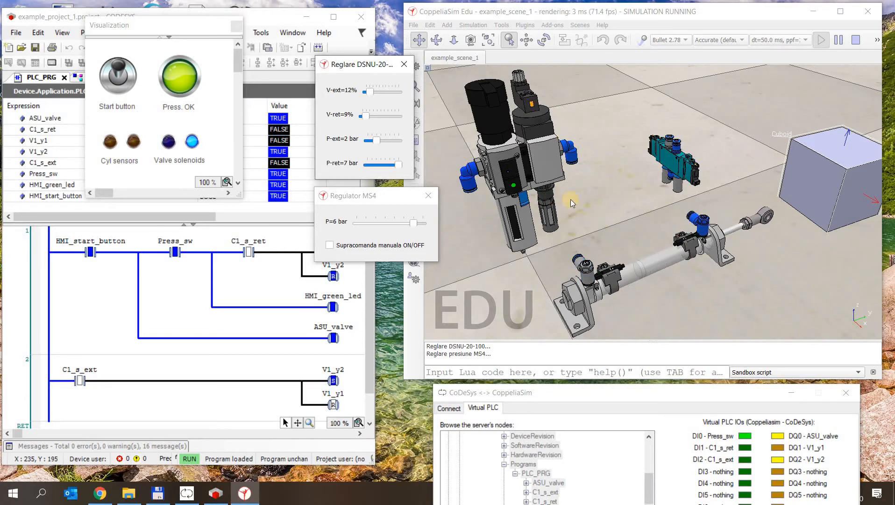
{"action": "left_click_drag", "start_coordinate": [354, 64], "coordinate": [316, 58]}
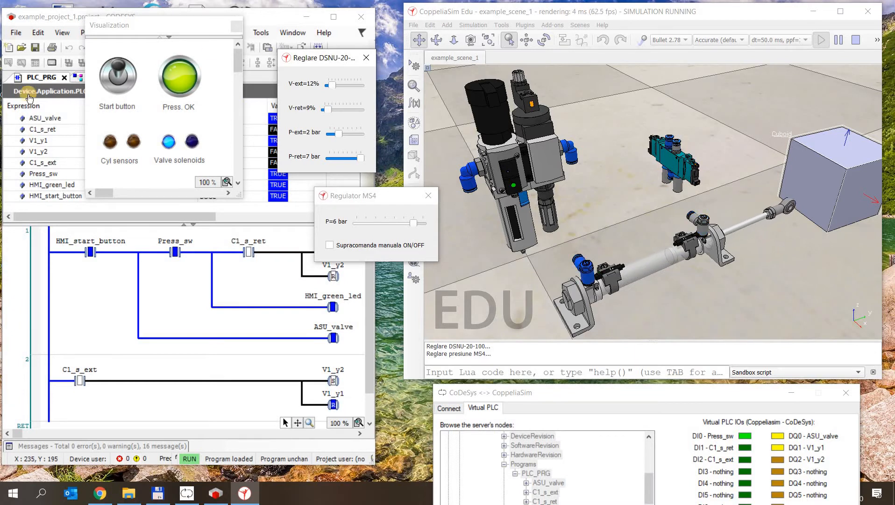
Step: Switch the HMI start button off, close the regulator settings, and center the HMI panel
{"action": "left_click", "coordinate": [120, 79]}
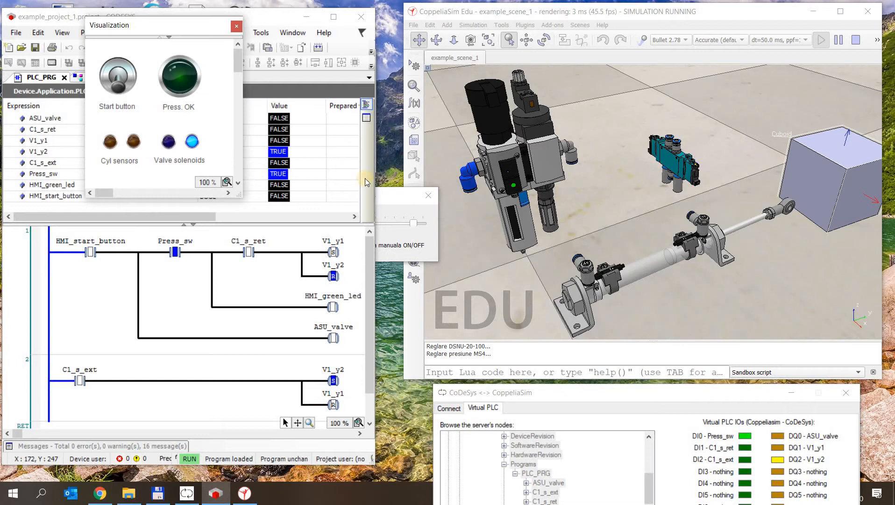
{"action": "left_click", "coordinate": [404, 196]}
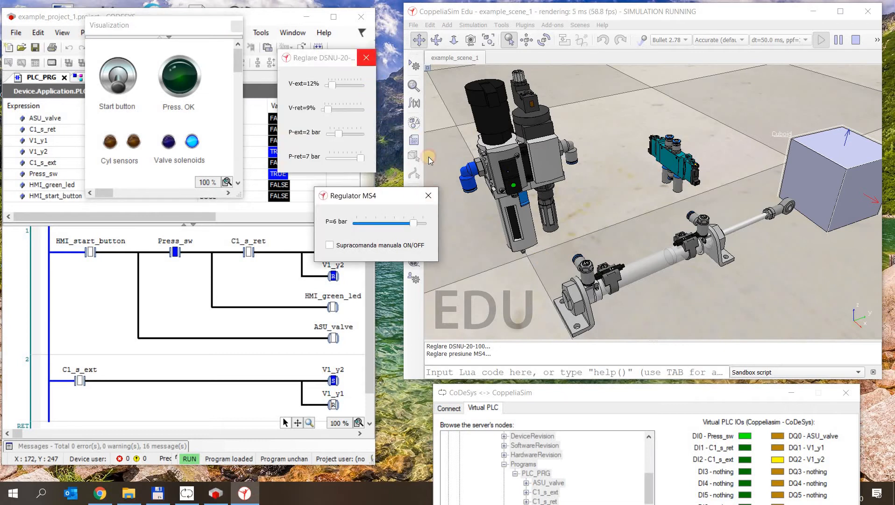
{"action": "left_click", "coordinate": [428, 195]}
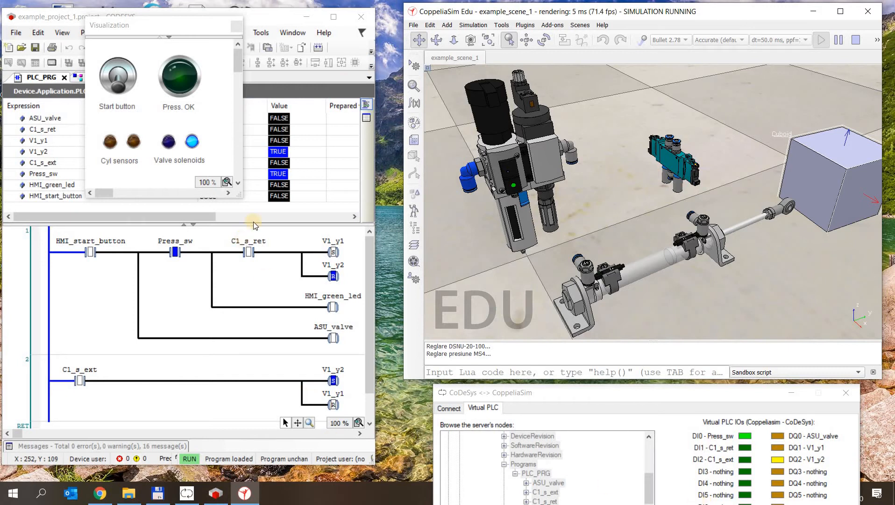
{"action": "left_click_drag", "start_coordinate": [161, 29], "coordinate": [231, 145]}
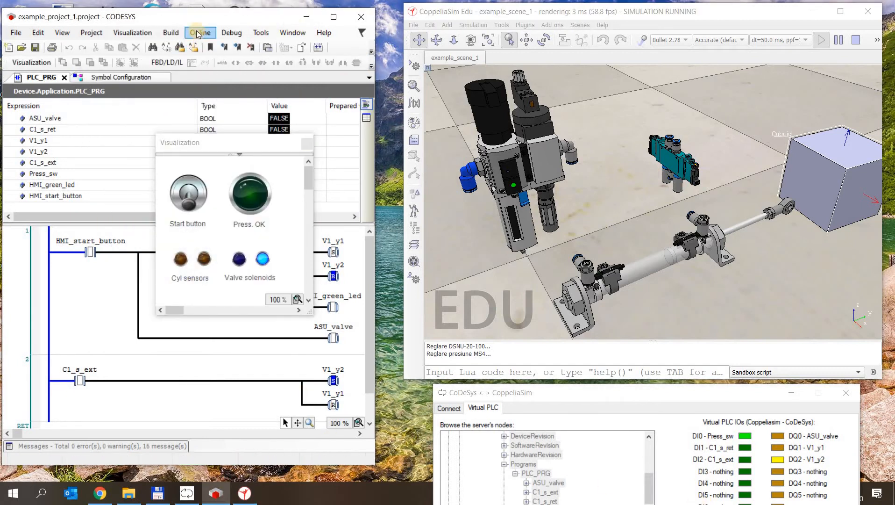
Step: Toggle the HMI start button, log out via Online > Logout, and place the bridge over CODESYS
{"action": "left_click", "coordinate": [193, 206]}
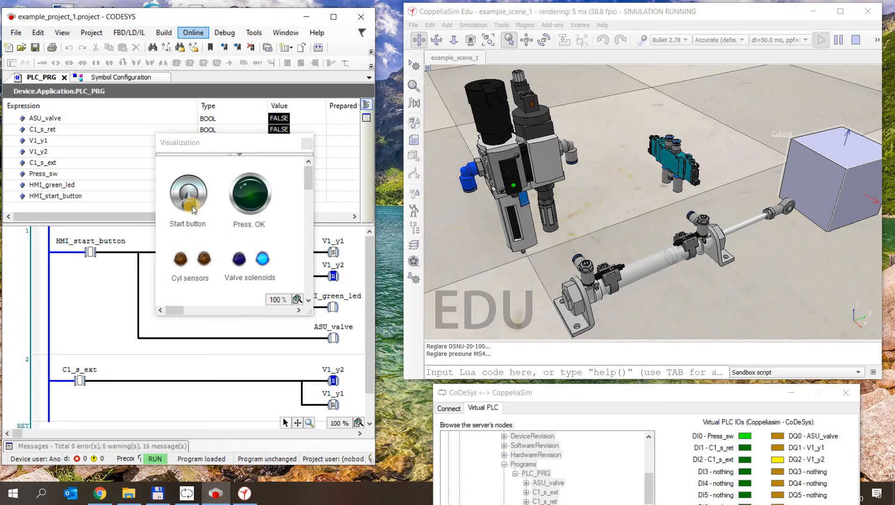
{"action": "left_click", "coordinate": [195, 33]}
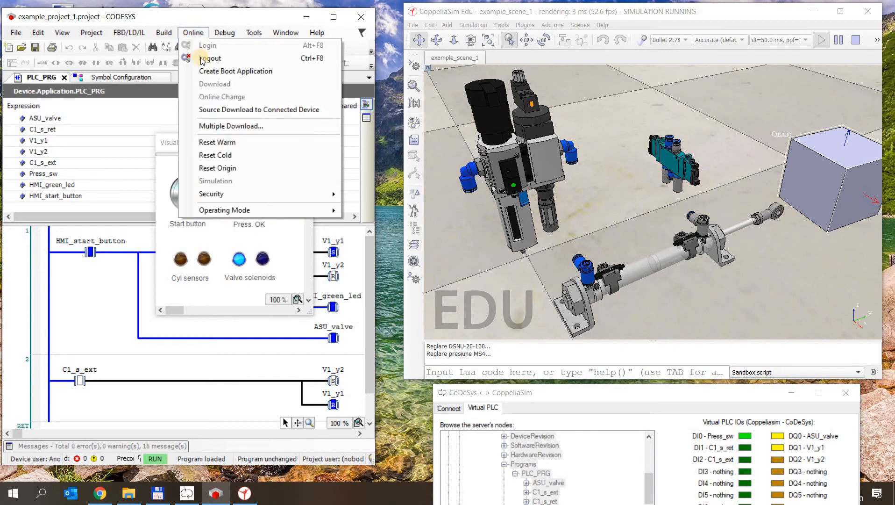
{"action": "left_click", "coordinate": [206, 56]}
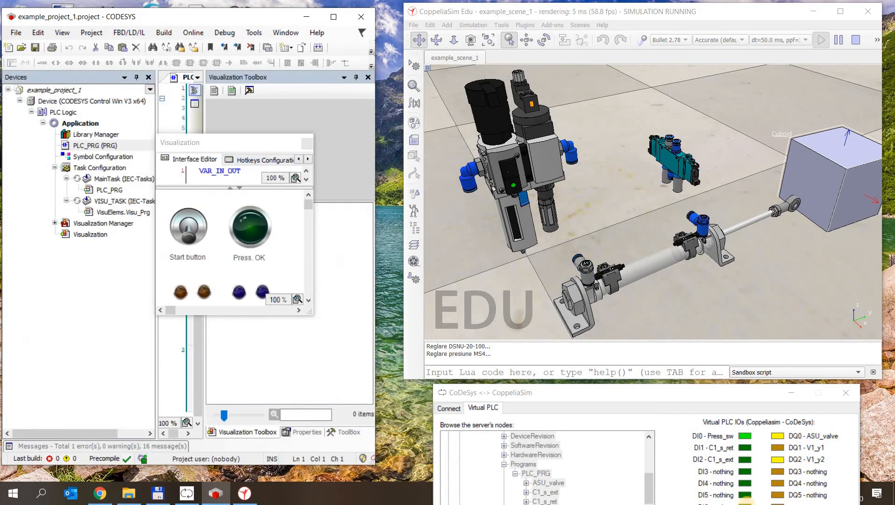
{"action": "left_click", "coordinate": [697, 392]}
{"action": "left_click_drag", "start_coordinate": [697, 394], "coordinate": [268, 146]}
{"action": "left_click", "coordinate": [697, 493]}
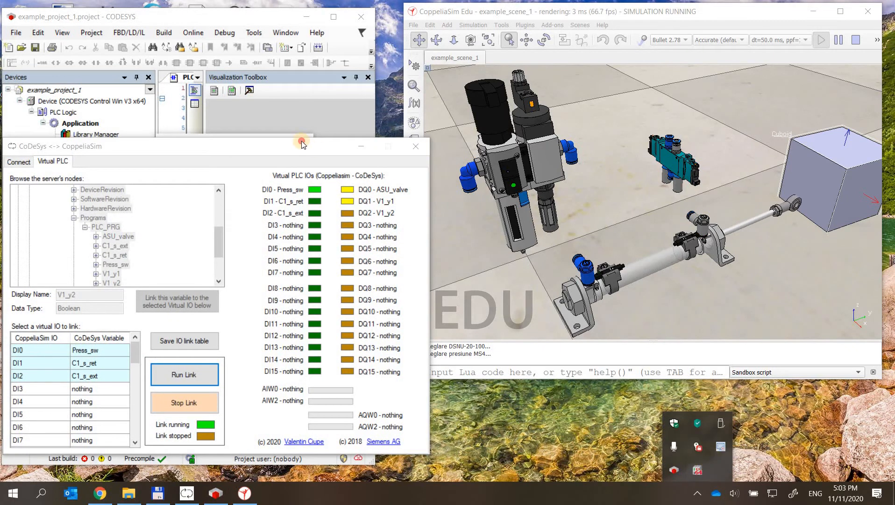
Step: Restart the bridge's IO link by stopping it and running it again
{"action": "left_click_drag", "start_coordinate": [306, 147], "coordinate": [270, 124]}
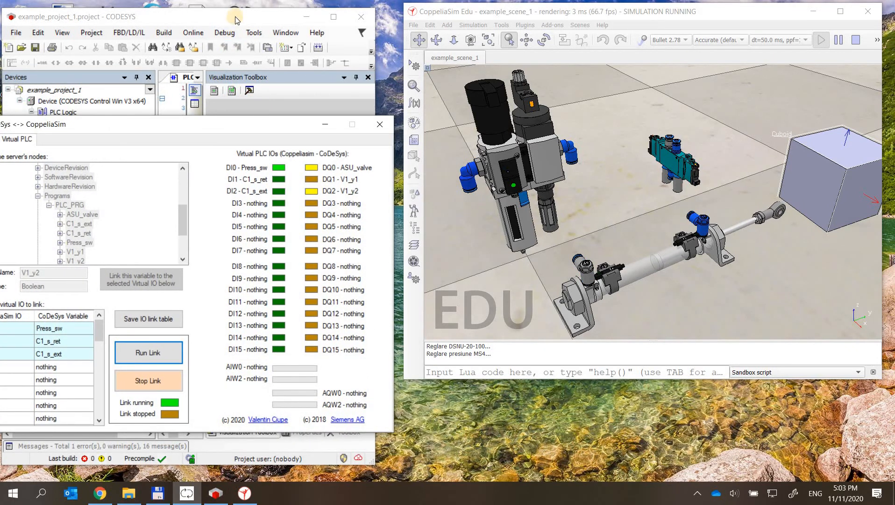
{"action": "left_click", "coordinate": [233, 17]}
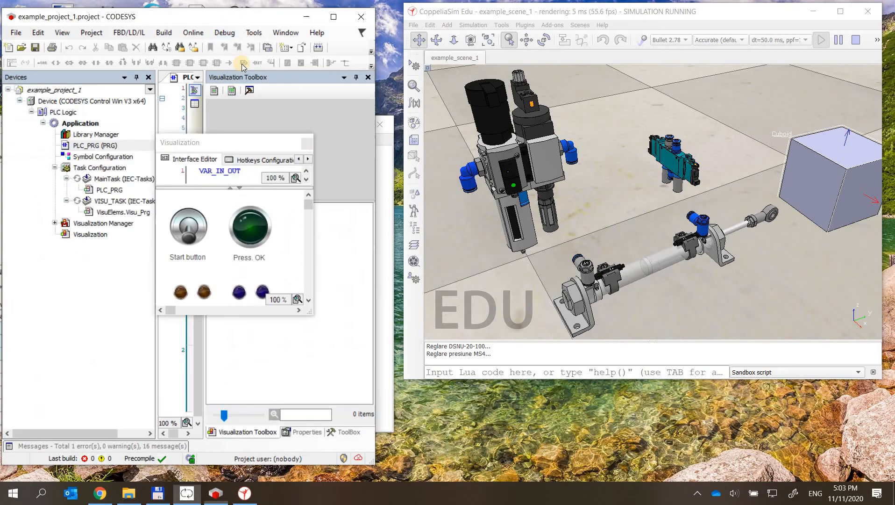
{"action": "left_click", "coordinate": [393, 338]}
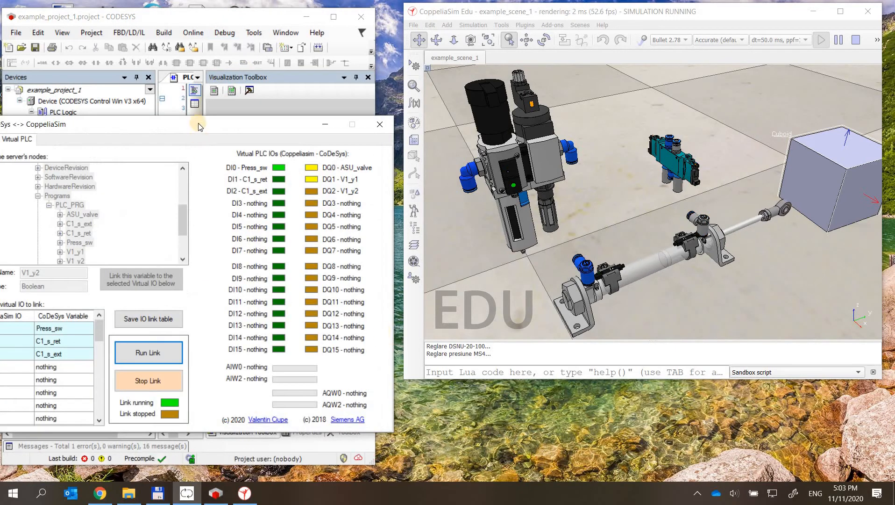
{"action": "left_click_drag", "start_coordinate": [196, 126], "coordinate": [178, 130]}
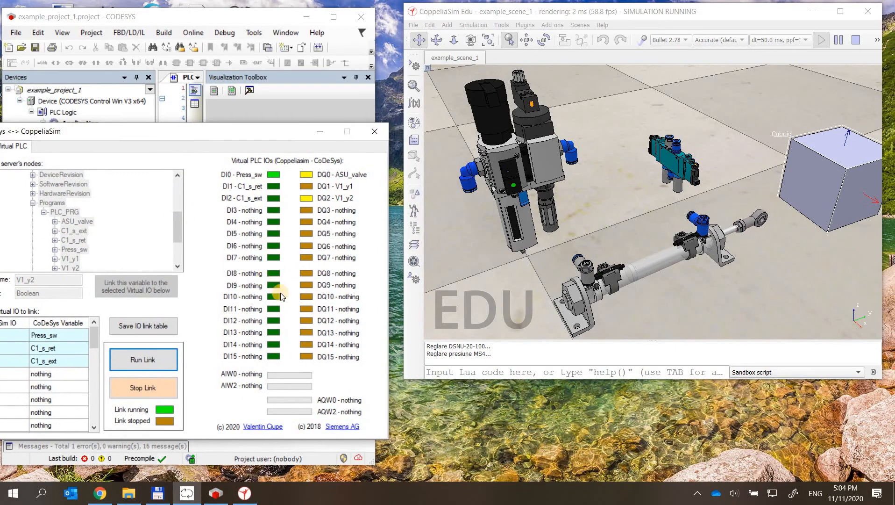
{"action": "left_click", "coordinate": [155, 386]}
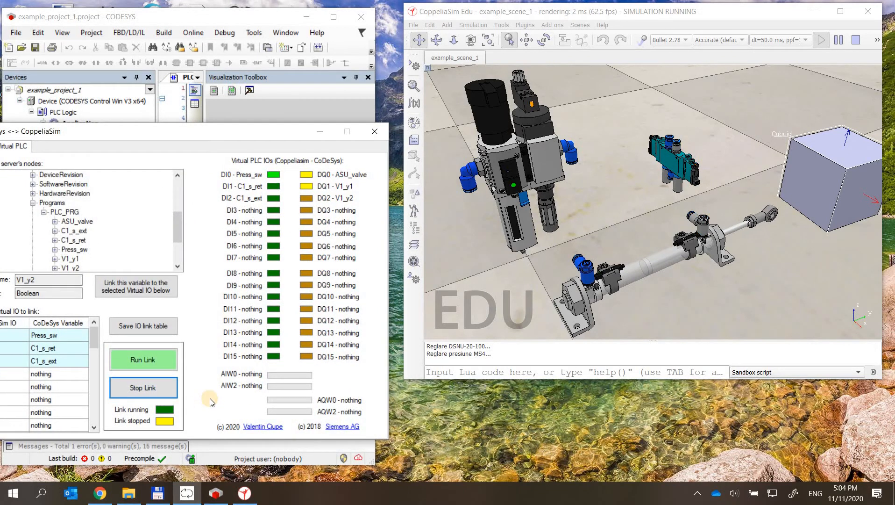
{"action": "left_click", "coordinate": [133, 360]}
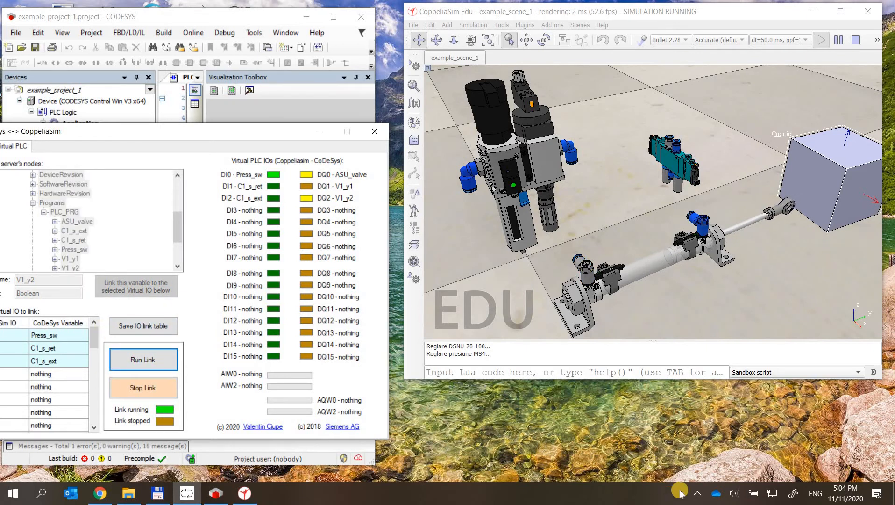
Step: Stop the PLC runtime from the tray icon and dismiss the read/write and not-connected errors
{"action": "left_click", "coordinate": [697, 493]}
{"action": "right_click", "coordinate": [698, 471]}
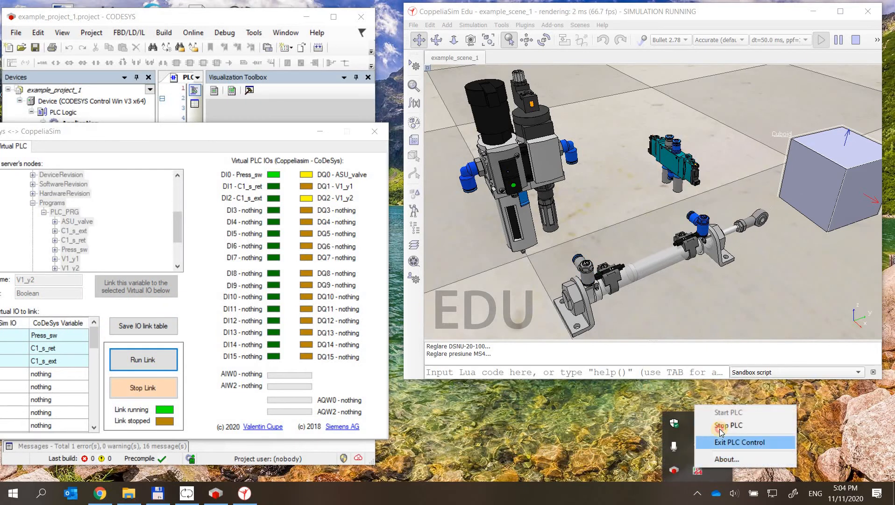
{"action": "left_click", "coordinate": [723, 425]}
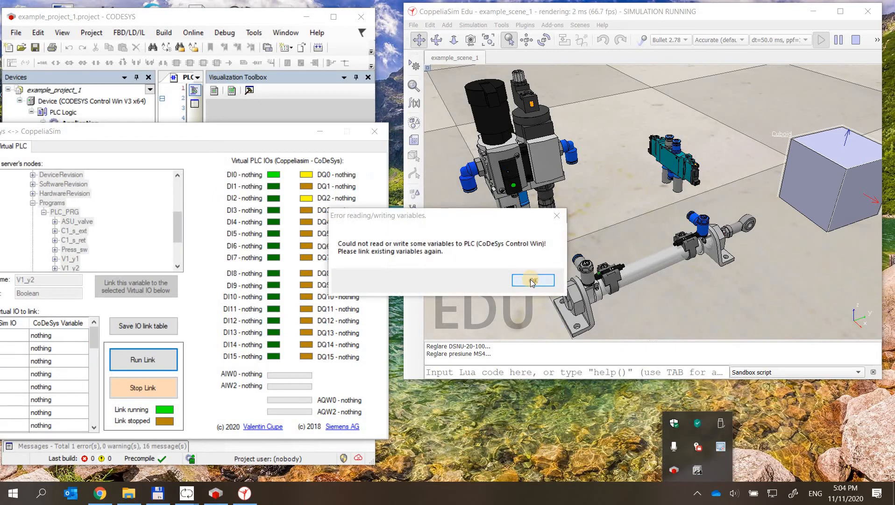
{"action": "left_click", "coordinate": [531, 280]}
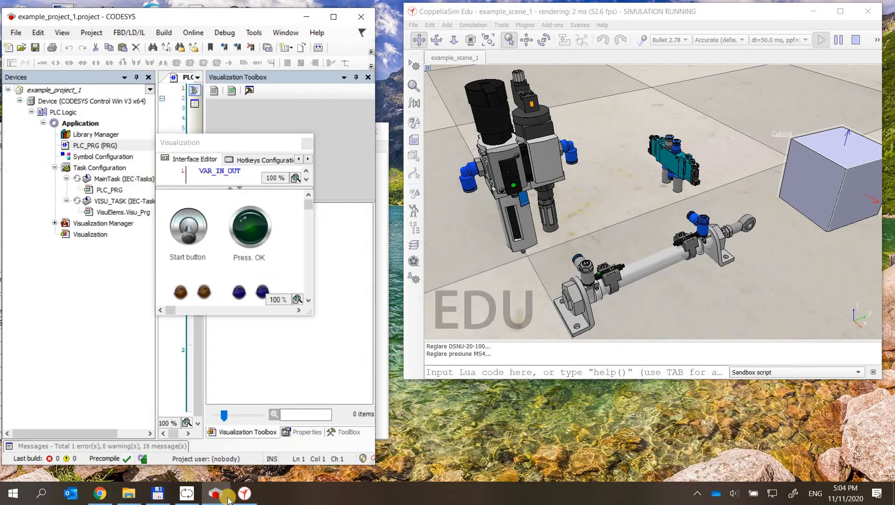
{"action": "left_click", "coordinate": [187, 493]}
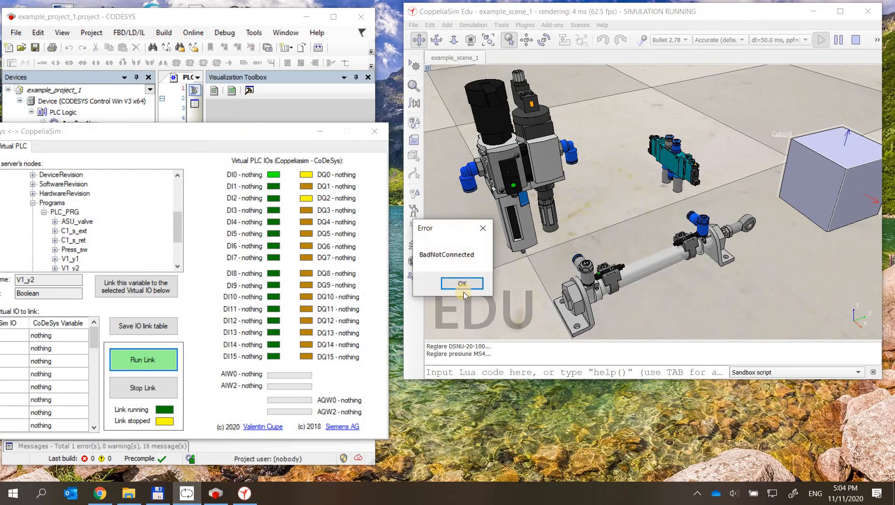
{"action": "left_click", "coordinate": [461, 284]}
{"action": "left_click_drag", "start_coordinate": [393, 125], "coordinate": [303, 127]}
{"action": "left_click_drag", "start_coordinate": [266, 158], "coordinate": [360, 128]}
{"action": "left_click", "coordinate": [696, 495]}
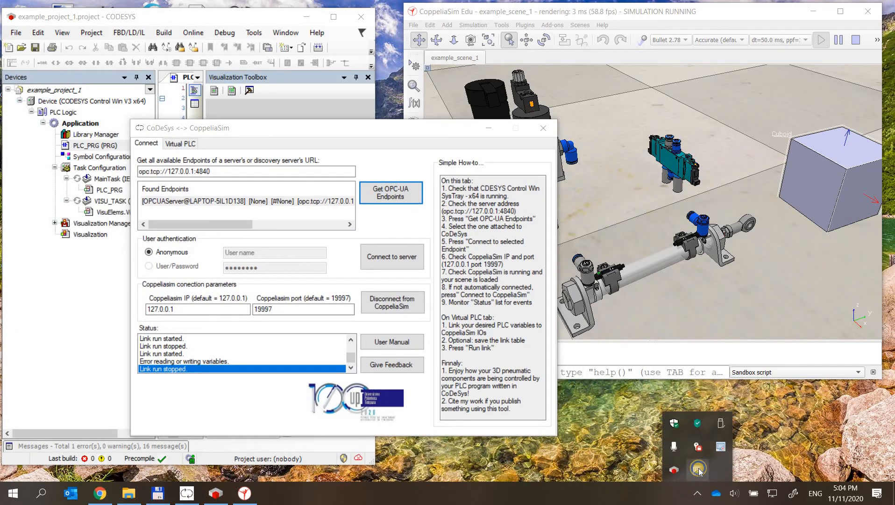
Step: Start the PLC runtime again from the tray and drop the stale server connection
{"action": "right_click", "coordinate": [698, 470]}
{"action": "left_click", "coordinate": [726, 418]}
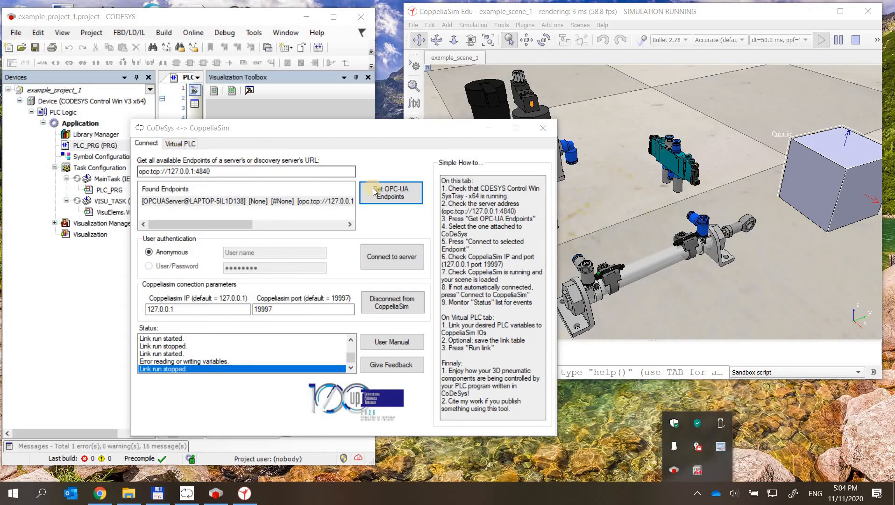
{"action": "left_click", "coordinate": [391, 257]}
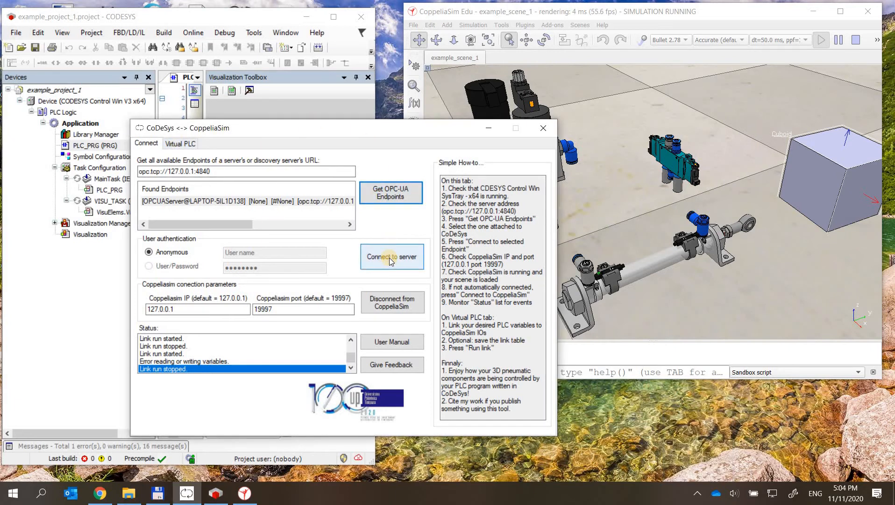
{"action": "left_click", "coordinate": [389, 257]}
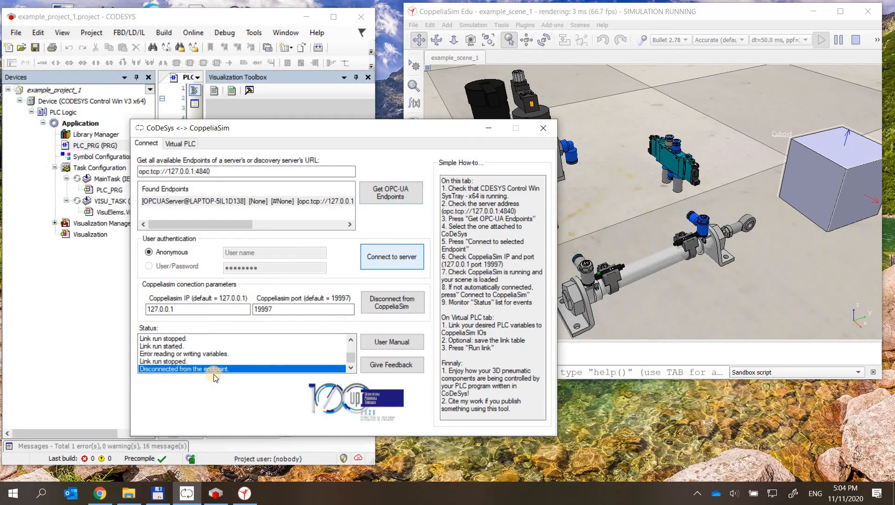
{"action": "left_click", "coordinate": [180, 143]}
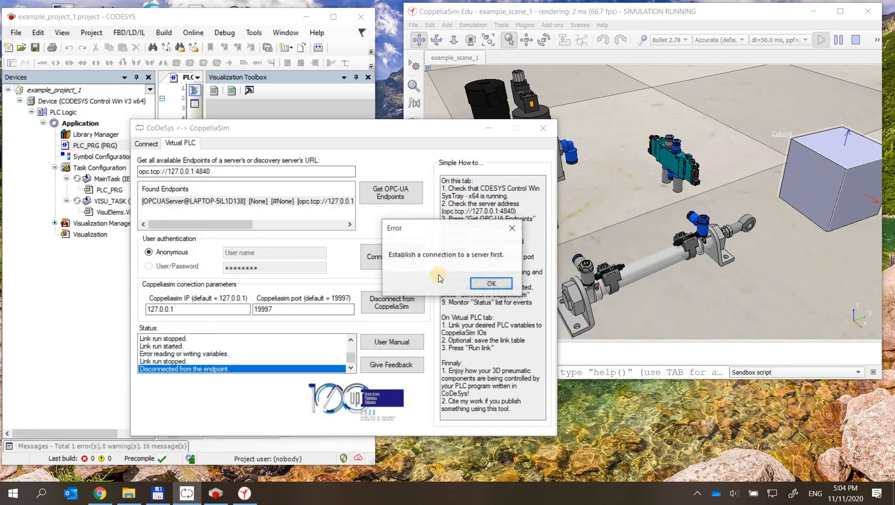
{"action": "left_click", "coordinate": [483, 284]}
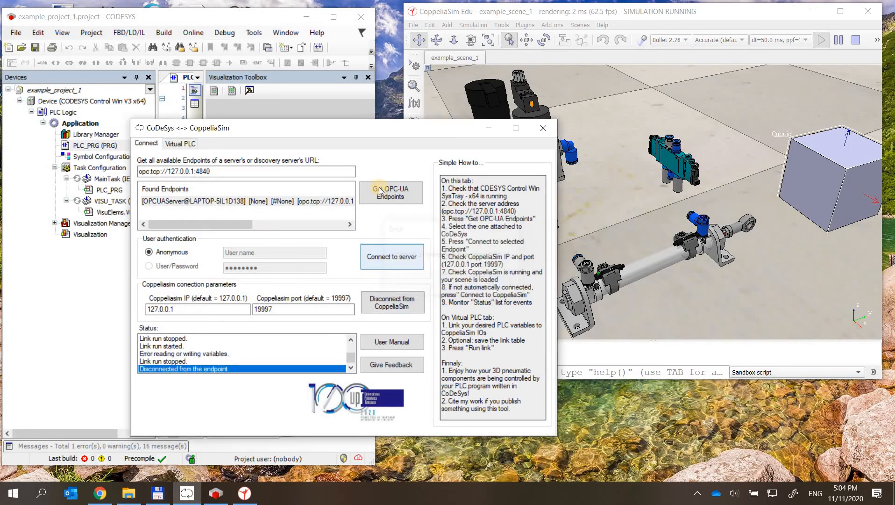
Step: Connect to the found OPC-UA endpoint and run the Virtual PLC IO link
{"action": "left_click", "coordinate": [343, 204]}
{"action": "left_click", "coordinate": [395, 262]}
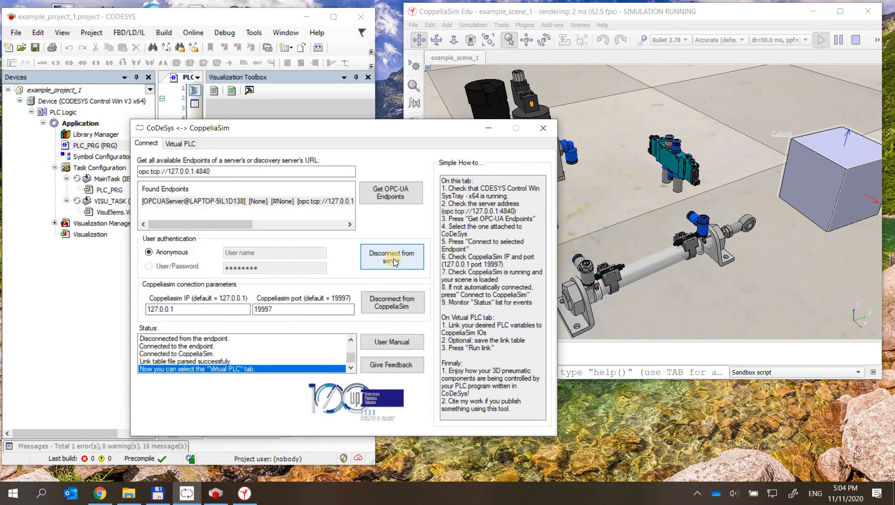
{"action": "left_click", "coordinate": [177, 143]}
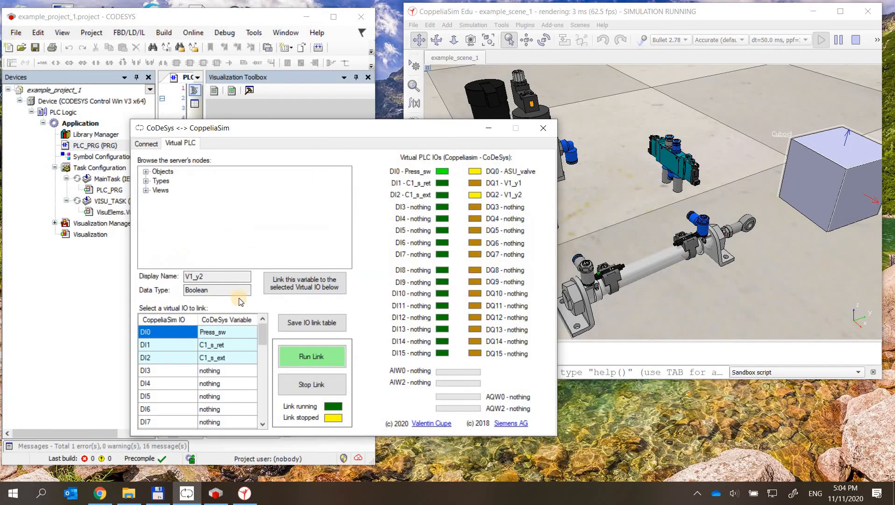
{"action": "left_click", "coordinate": [319, 353]}
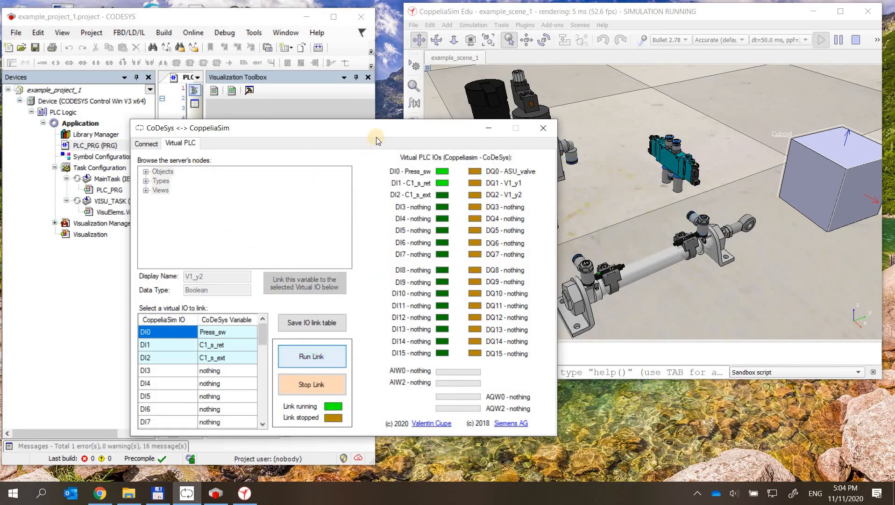
Step: Open the MS4 regulator's pressure settings and switch on its manual override
{"action": "left_click_drag", "start_coordinate": [376, 137], "coordinate": [486, 200]}
{"action": "left_click", "coordinate": [190, 234]}
{"action": "left_click", "coordinate": [190, 234]}
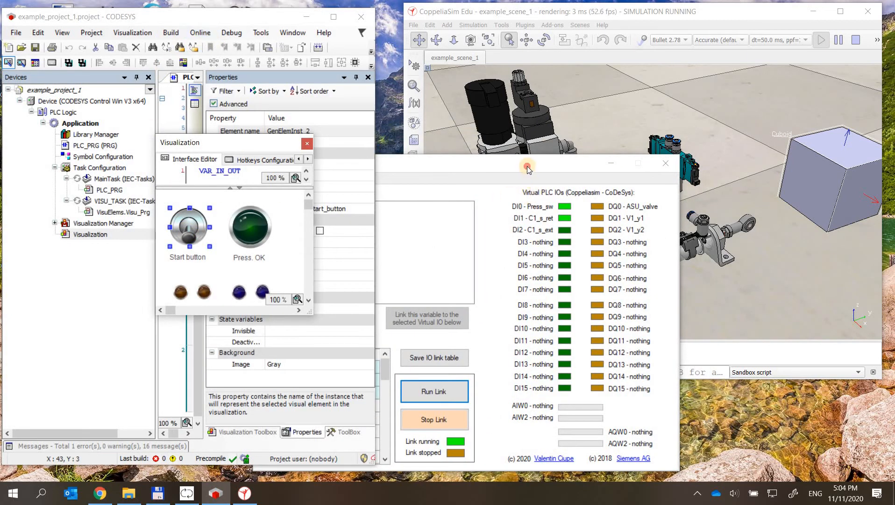
{"action": "left_click_drag", "start_coordinate": [527, 168], "coordinate": [292, 152]}
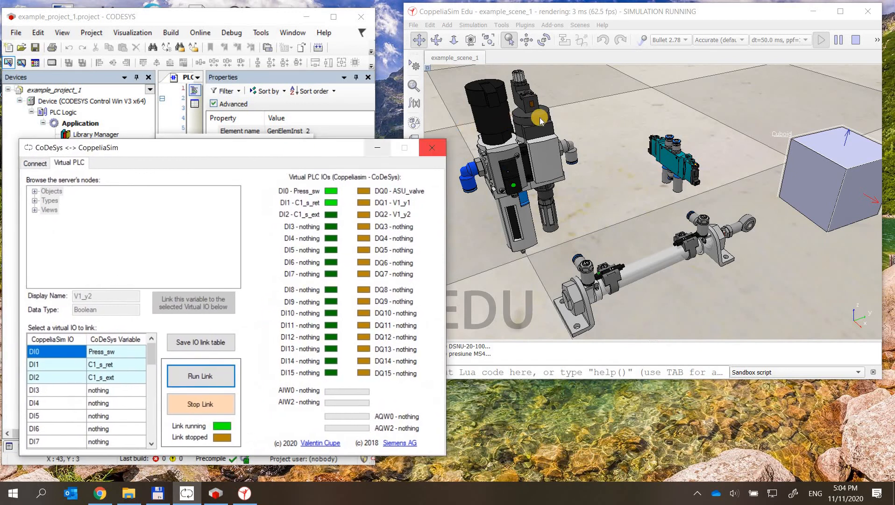
{"action": "left_click", "coordinate": [540, 120]}
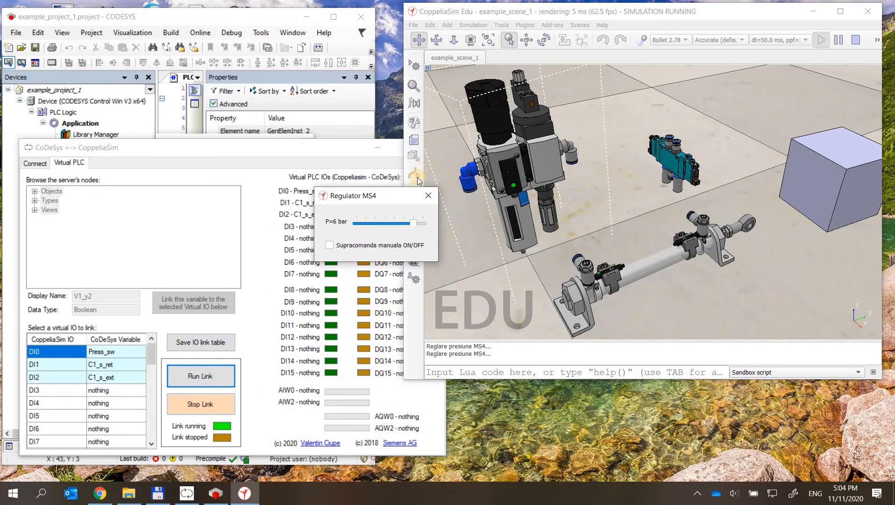
{"action": "left_click_drag", "start_coordinate": [369, 195], "coordinate": [663, 42]}
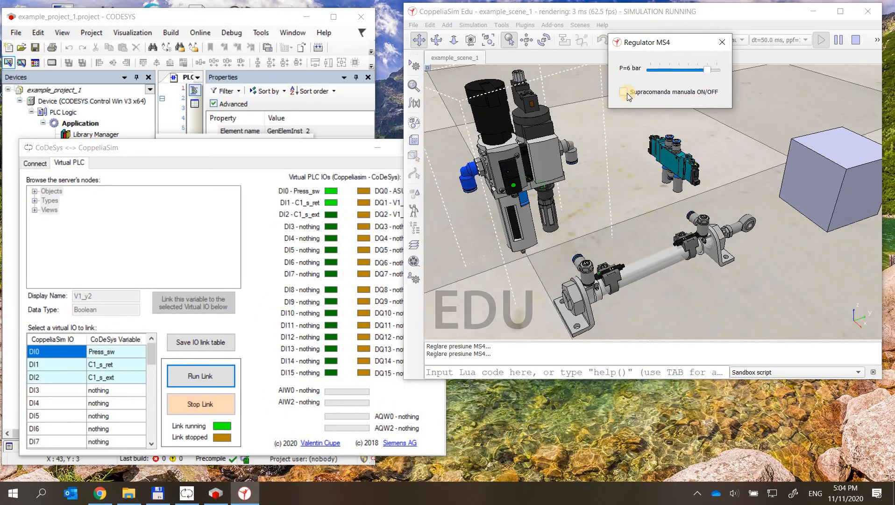
{"action": "left_click", "coordinate": [624, 92]}
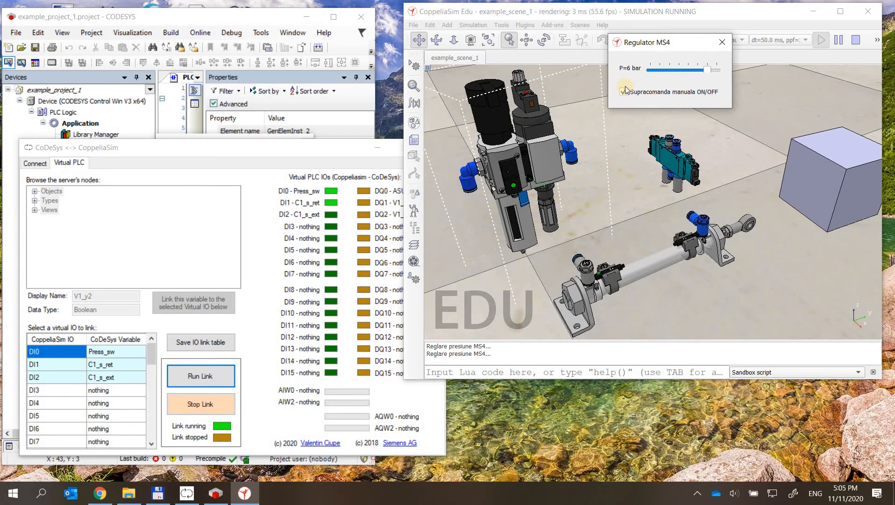
Step: Set the MS4 regulator pressure slider to 7 bar
{"action": "left_click_drag", "start_coordinate": [271, 144], "coordinate": [243, 141]}
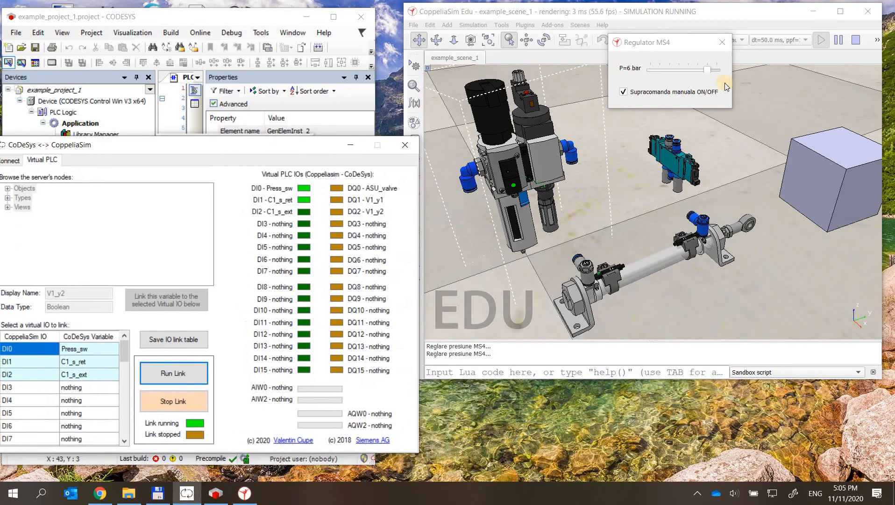
{"action": "left_click", "coordinate": [699, 69]}
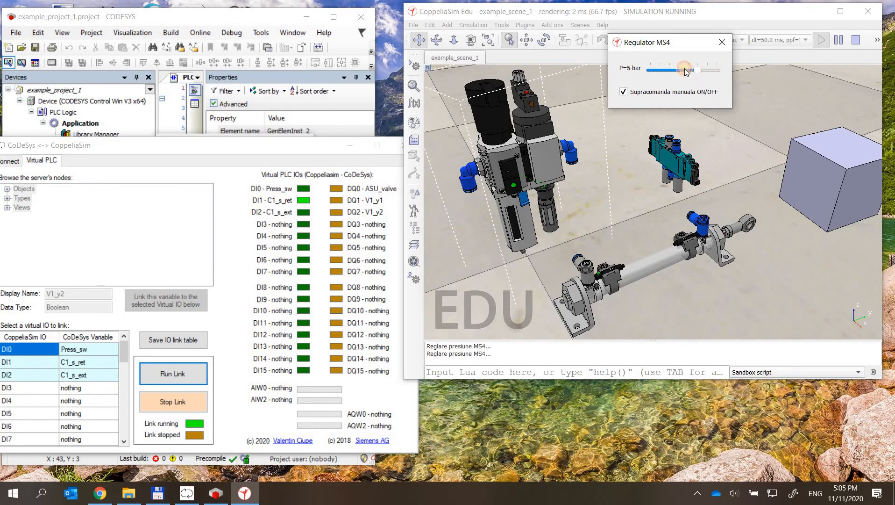
{"action": "left_click_drag", "start_coordinate": [685, 70], "coordinate": [719, 74]}
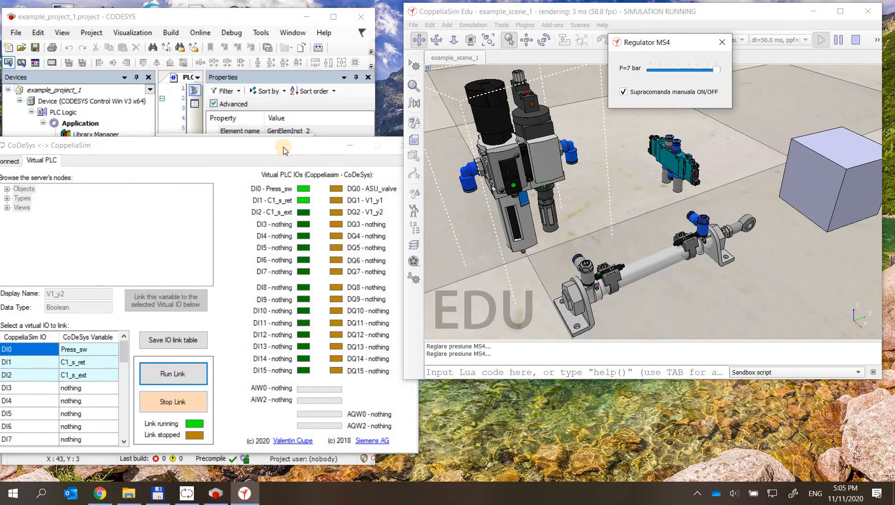
{"action": "mouse_move", "coordinate": [283, 147]}
{"action": "left_mouse_down"}
{"action": "mouse_move", "coordinate": [493, 189]}
{"action": "mouse_move", "coordinate": [404, 186]}
{"action": "mouse_move", "coordinate": [494, 182]}
{"action": "mouse_move", "coordinate": [299, 144]}
{"action": "left_mouse_up"}
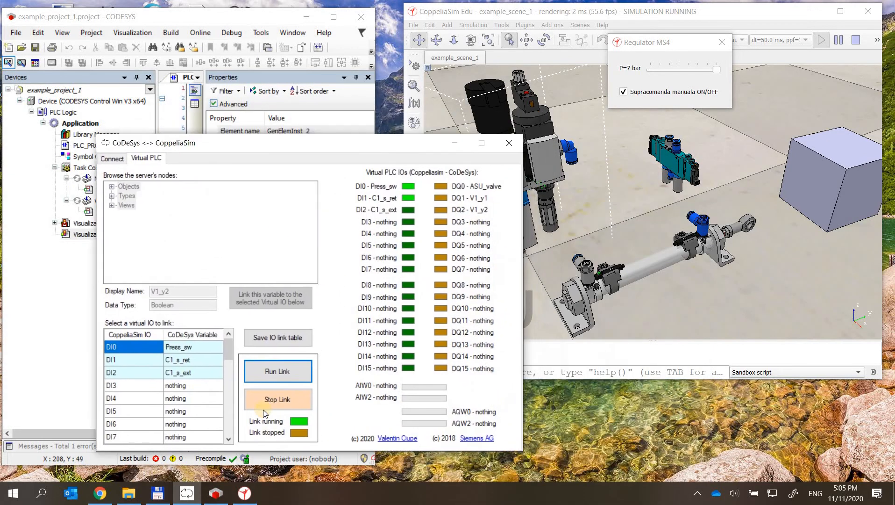
Step: Stop the IO link, move the Visualization panel aside and show the PLC_PRG ladder program
{"action": "left_click", "coordinate": [270, 399]}
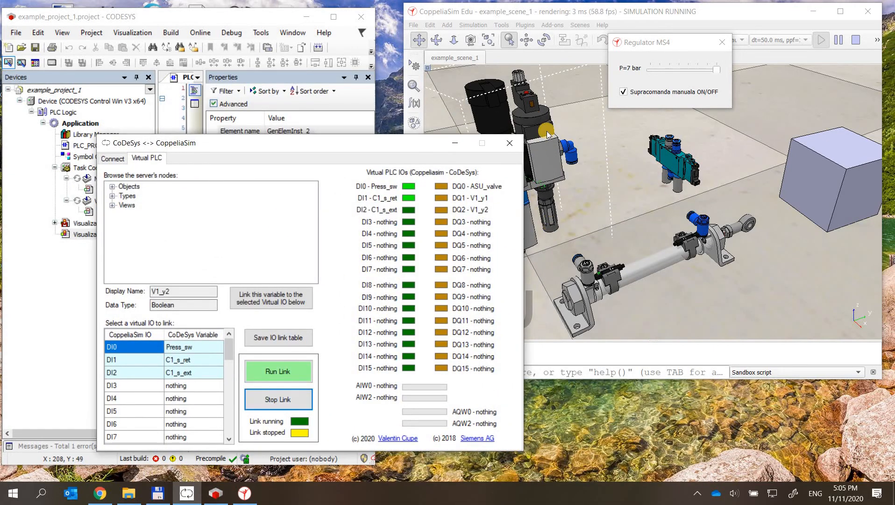
{"action": "left_click_drag", "start_coordinate": [364, 142], "coordinate": [581, 145]}
{"action": "left_click", "coordinate": [167, 16]}
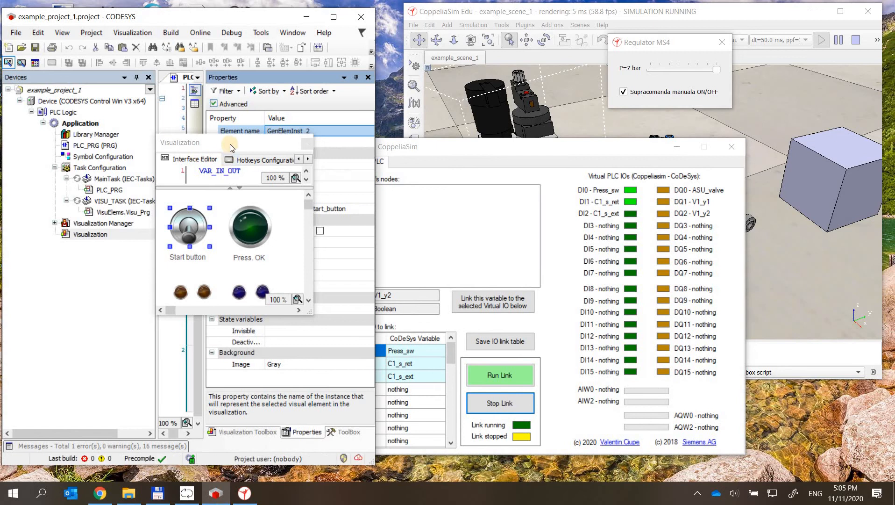
{"action": "left_click_drag", "start_coordinate": [242, 141], "coordinate": [123, 217]}
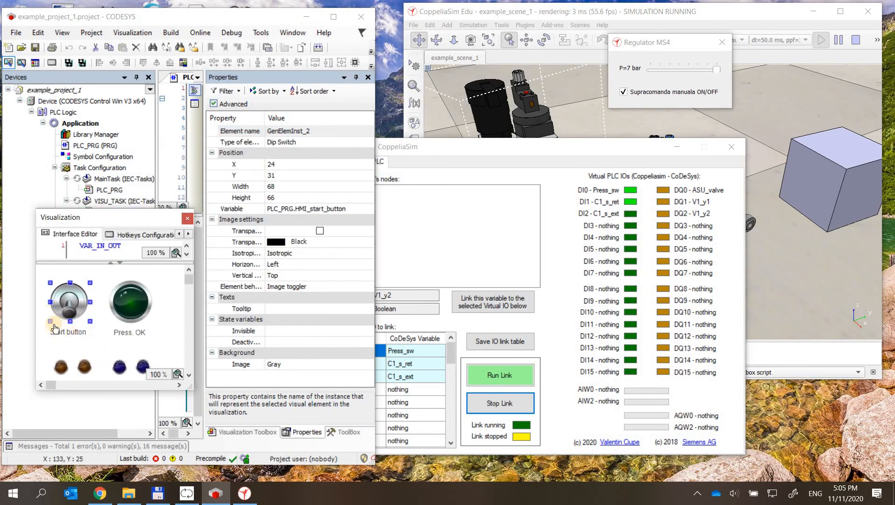
{"action": "left_click", "coordinate": [181, 81]}
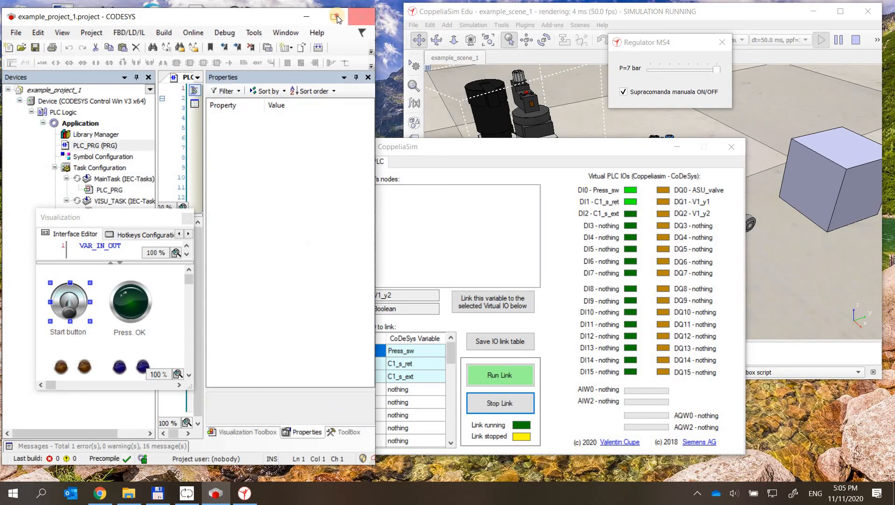
Step: Maximize CODESYS, close the Visualization panel and list the PLC_PRG variables in Symbol Configuration
{"action": "double_click", "coordinate": [77, 17]}
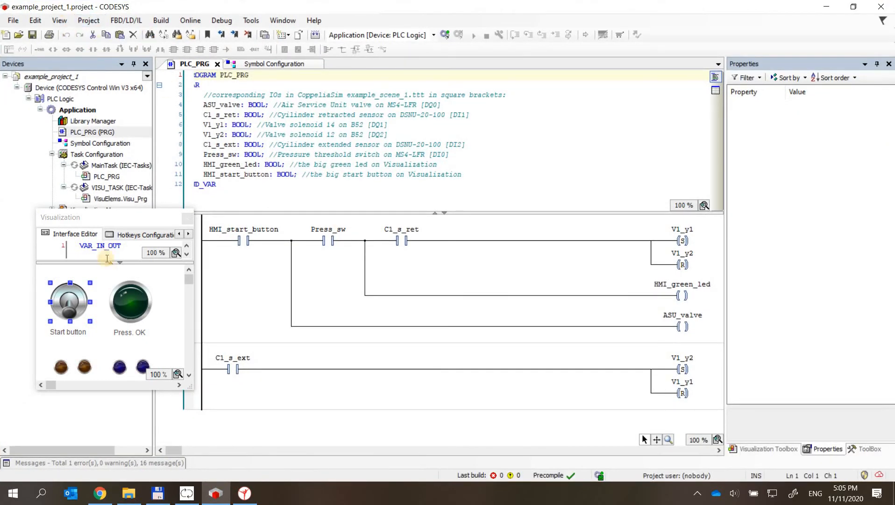
{"action": "left_click_drag", "start_coordinate": [109, 222], "coordinate": [421, 213]}
{"action": "left_click", "coordinate": [421, 213]}
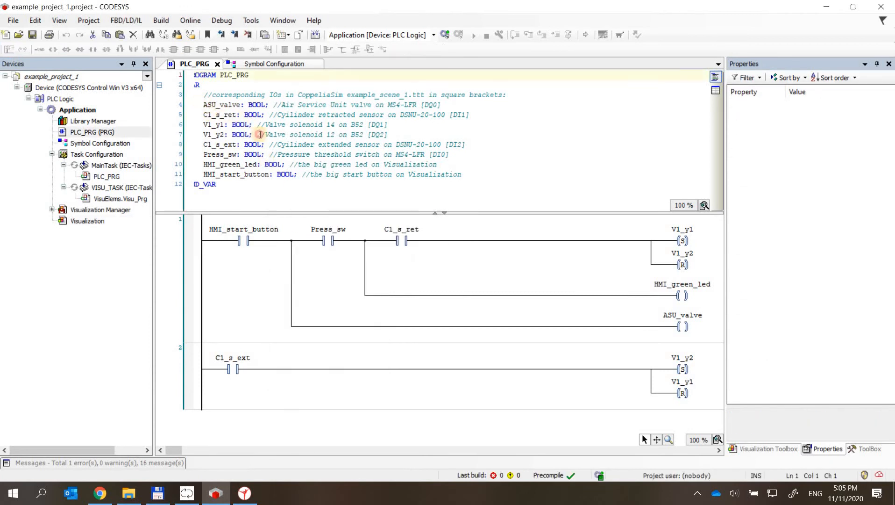
{"action": "left_click_drag", "start_coordinate": [203, 105], "coordinate": [307, 172]}
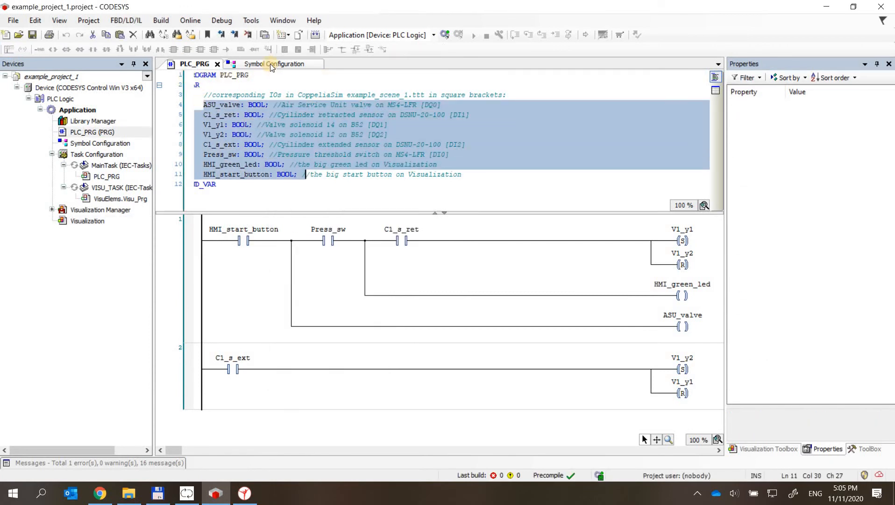
{"action": "left_click", "coordinate": [246, 65]}
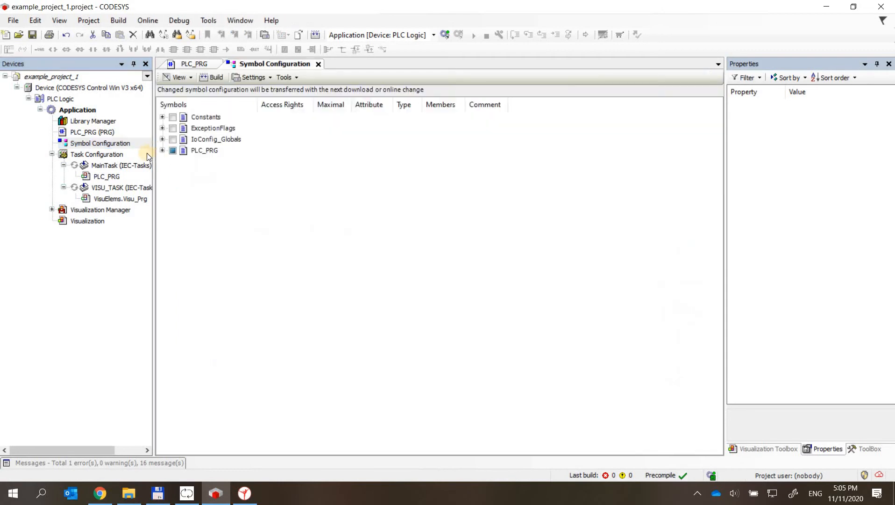
{"action": "left_click", "coordinate": [162, 151]}
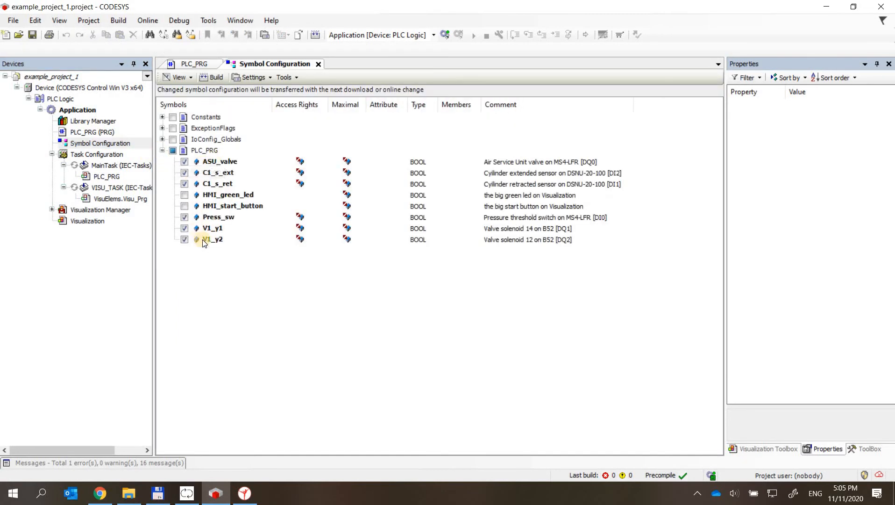
Step: Minimise CODESYS, move the bridge window left and stop the CoppeliaSim simulation
{"action": "left_click", "coordinate": [828, 10]}
{"action": "left_click_drag", "start_coordinate": [327, 147], "coordinate": [70, 149]}
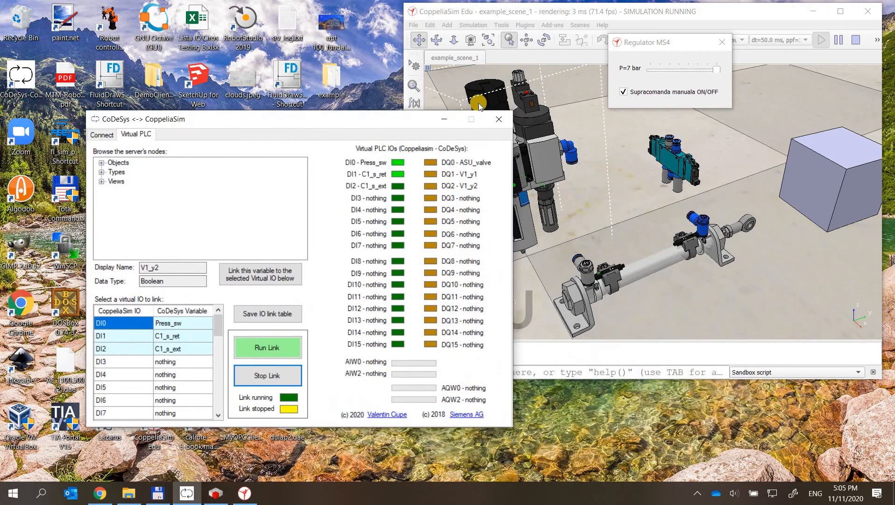
{"action": "left_click", "coordinate": [882, 59]}
{"action": "left_click", "coordinate": [856, 39]}
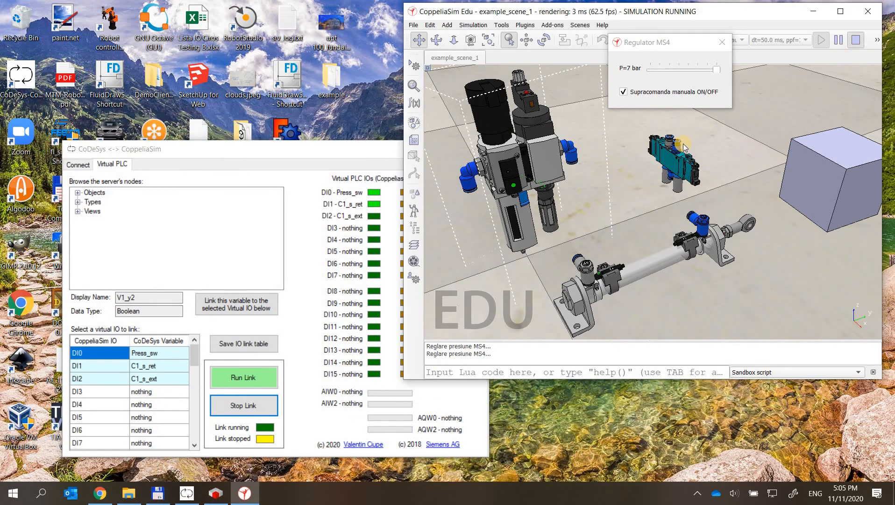
Step: Show CoppeliaSim's scene hierarchy beside the 3D view and widen the simulator window
{"action": "left_click", "coordinate": [412, 232]}
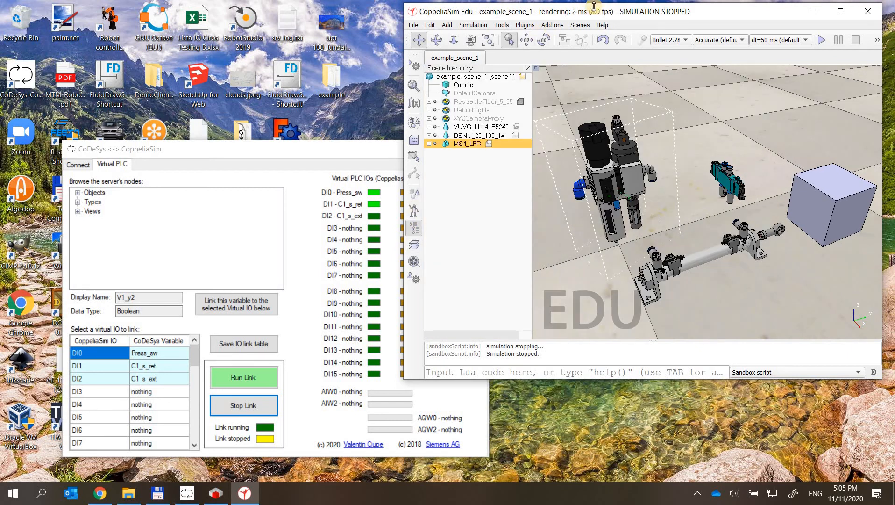
{"action": "left_click_drag", "start_coordinate": [428, 13], "coordinate": [311, 13]}
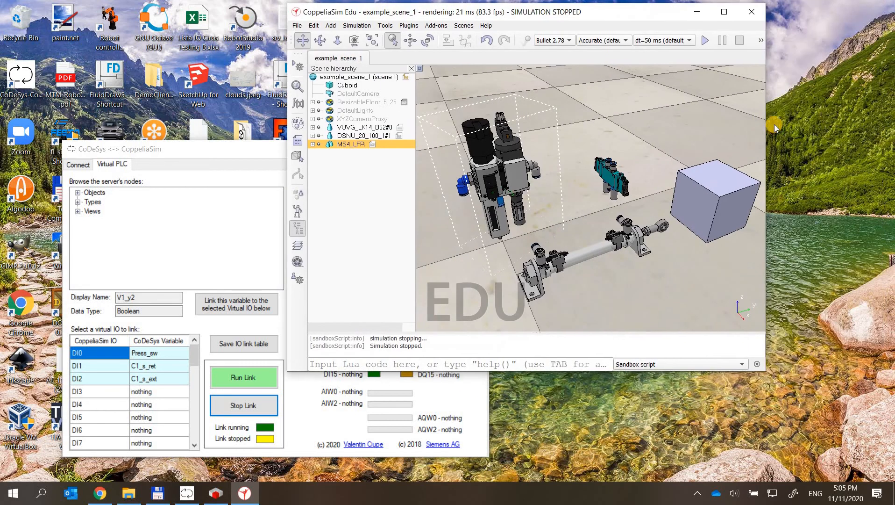
{"action": "left_click_drag", "start_coordinate": [765, 120], "coordinate": [891, 112]}
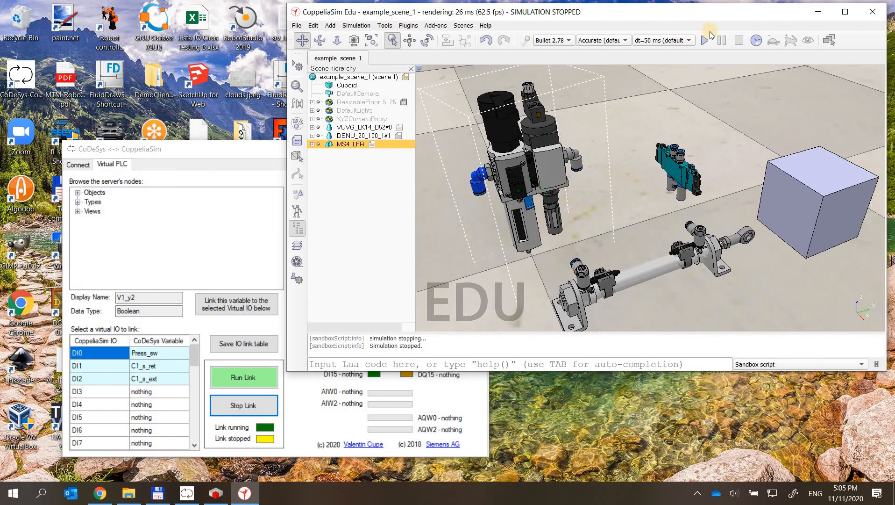
{"action": "left_click_drag", "start_coordinate": [685, 23], "coordinate": [662, 41]}
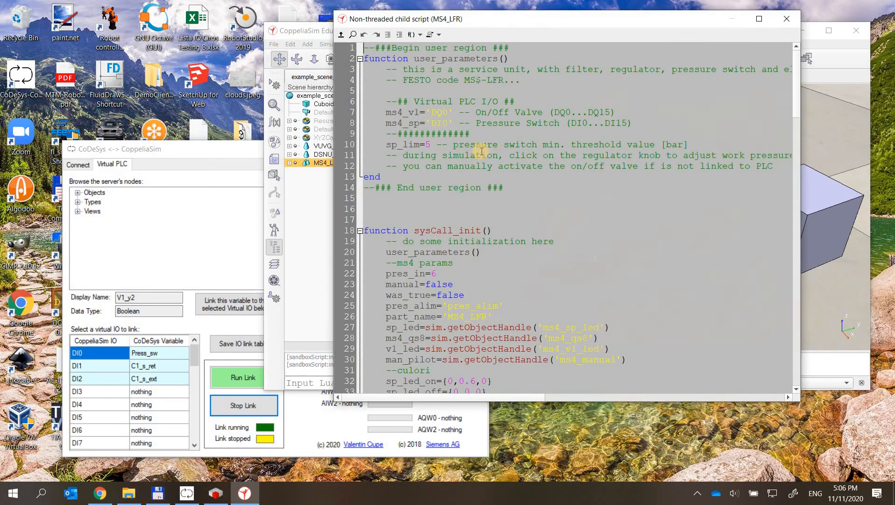
Step: Review the MS4_LFR, VUVG valve and DSNU cylinder script I/O parameters, closing each editor
{"action": "left_click_drag", "start_coordinate": [364, 59], "coordinate": [533, 155]}
{"action": "left_click", "coordinate": [786, 19]}
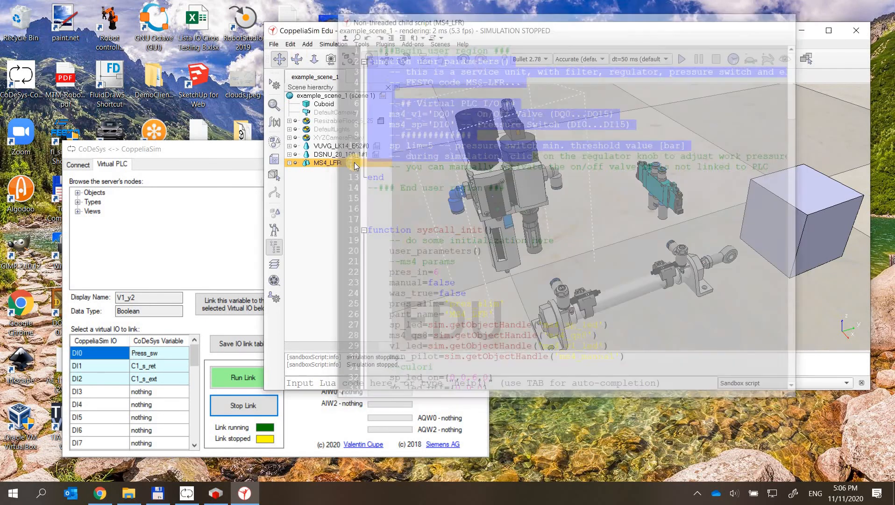
{"action": "double_click", "coordinate": [376, 146]}
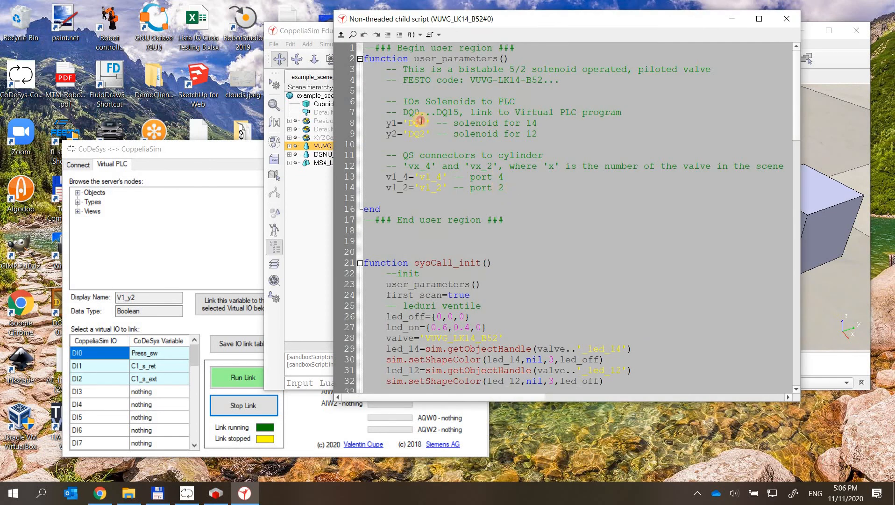
{"action": "left_click_drag", "start_coordinate": [355, 109], "coordinate": [504, 188]}
{"action": "left_click", "coordinate": [788, 19]}
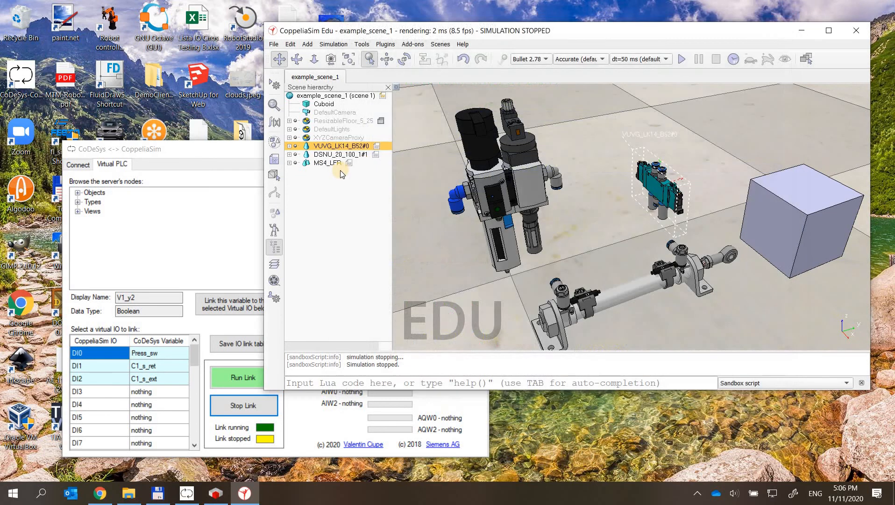
{"action": "double_click", "coordinate": [373, 155]}
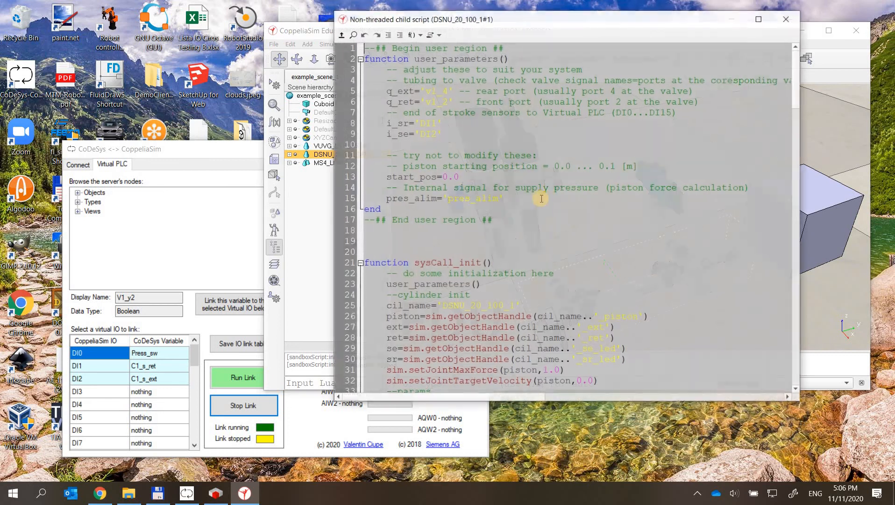
{"action": "left_click_drag", "start_coordinate": [537, 199], "coordinate": [371, 72]}
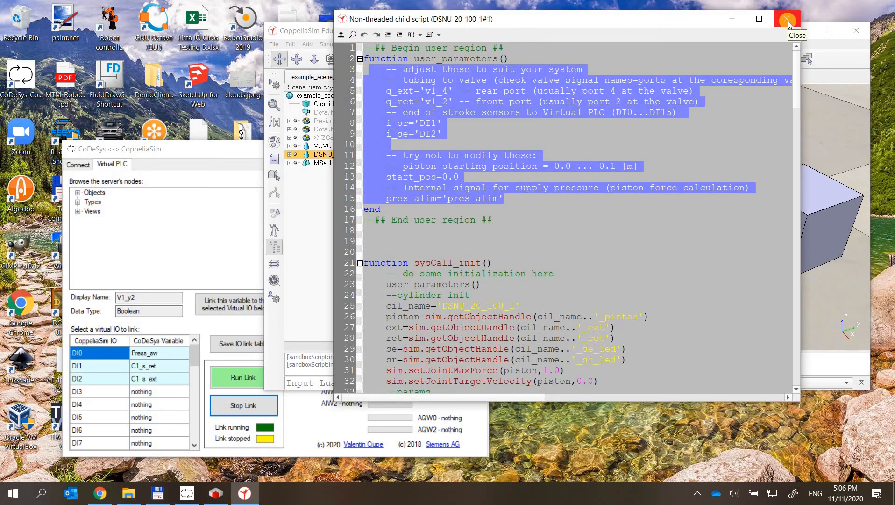
{"action": "left_click", "coordinate": [793, 28]}
{"action": "left_click", "coordinate": [186, 269]}
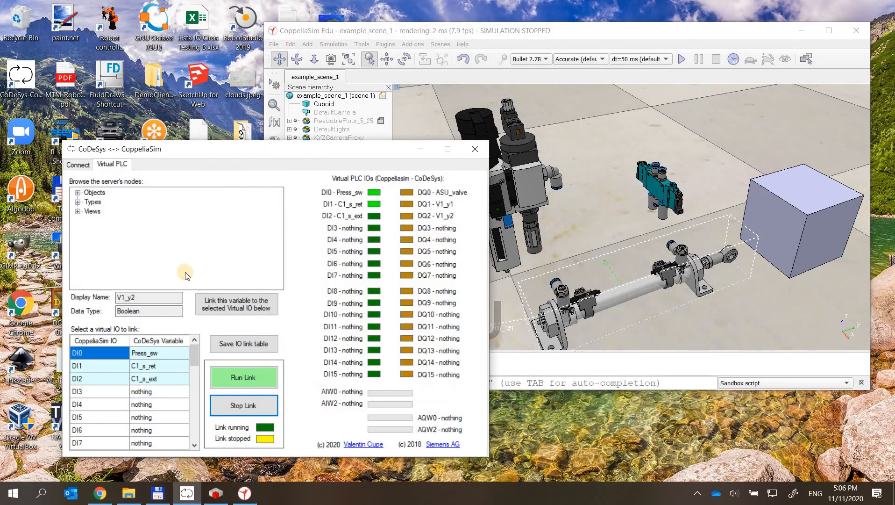
Step: Check the connection status log, then inspect DI2 C1_s_ext and outputs DQ0 ASU_valve, DQ1 V1_y1, DQ2 V1_y2
{"action": "left_click", "coordinate": [75, 165]}
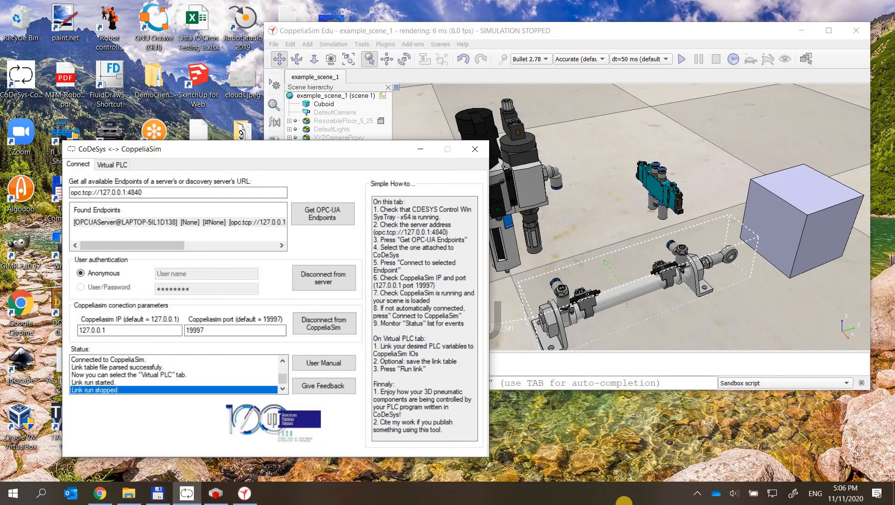
{"action": "left_click", "coordinate": [697, 492]}
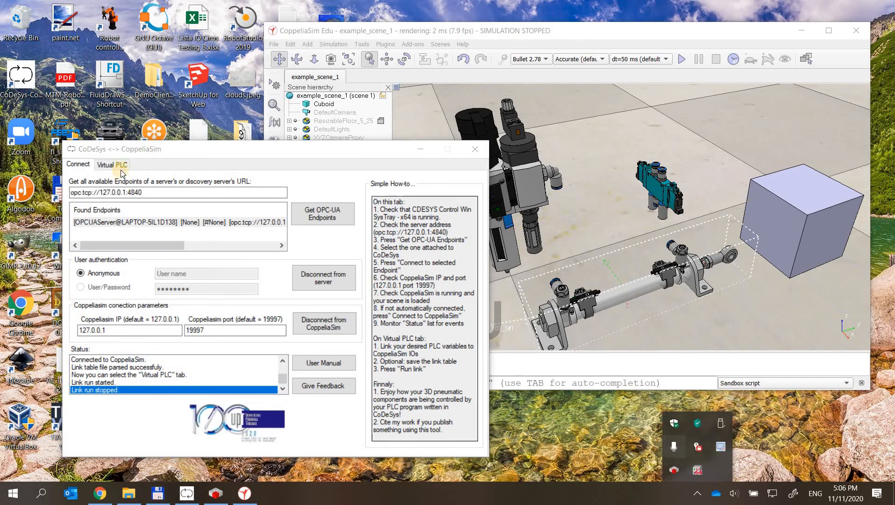
{"action": "left_click", "coordinate": [111, 166]}
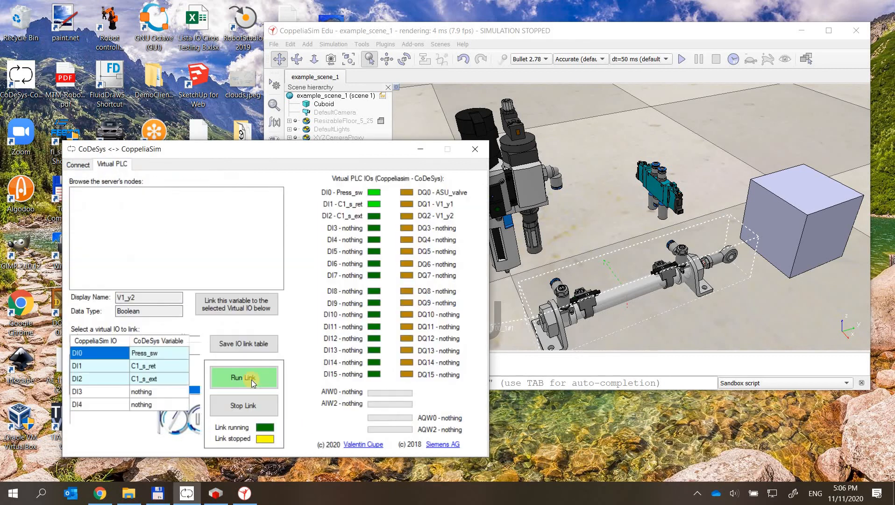
{"action": "left_click", "coordinate": [140, 378]}
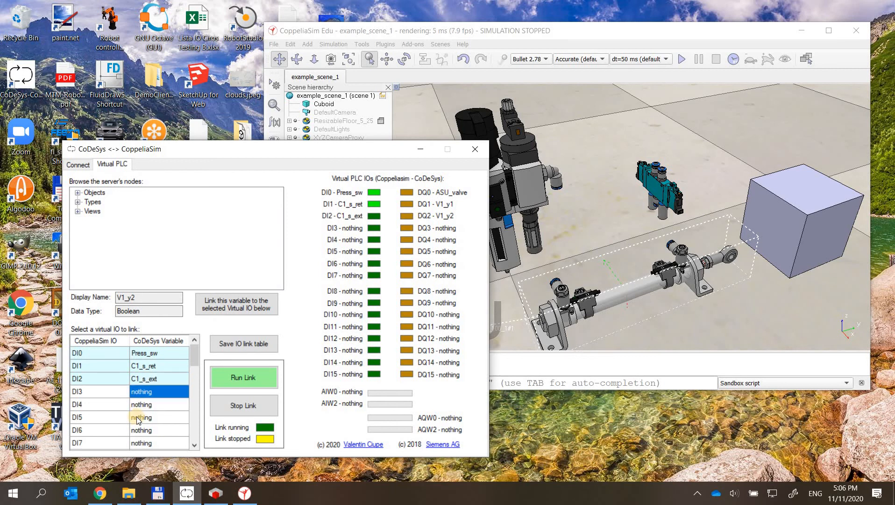
{"action": "scroll", "coordinate": [147, 377], "scroll_direction": "down", "scroll_amount": 5}
{"action": "left_click", "coordinate": [145, 367]}
{"action": "left_click", "coordinate": [143, 379]}
{"action": "left_click", "coordinate": [140, 391]}
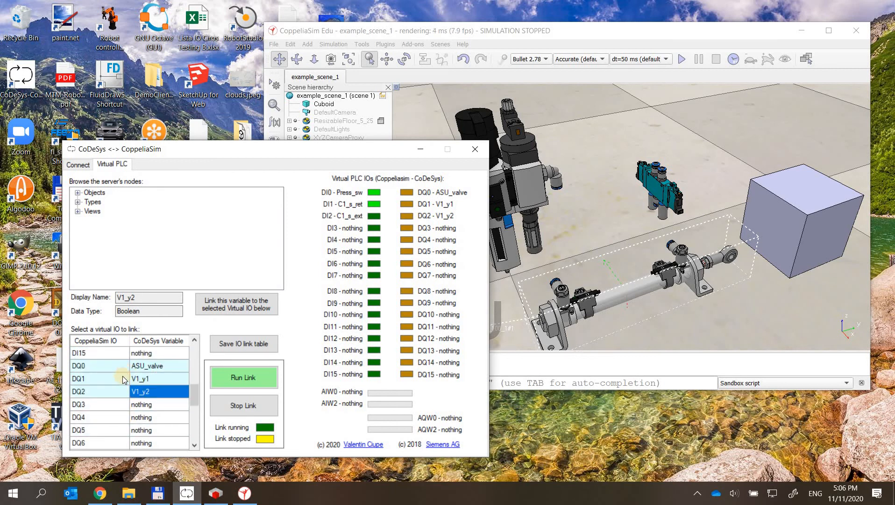
{"action": "left_click", "coordinate": [116, 378]}
Step: Review the input mappings DI0 Press_sw, DI1 C1_s_ret and DI2 C1_s_ext
{"action": "scroll", "coordinate": [140, 376], "scroll_direction": "up", "scroll_amount": 5}
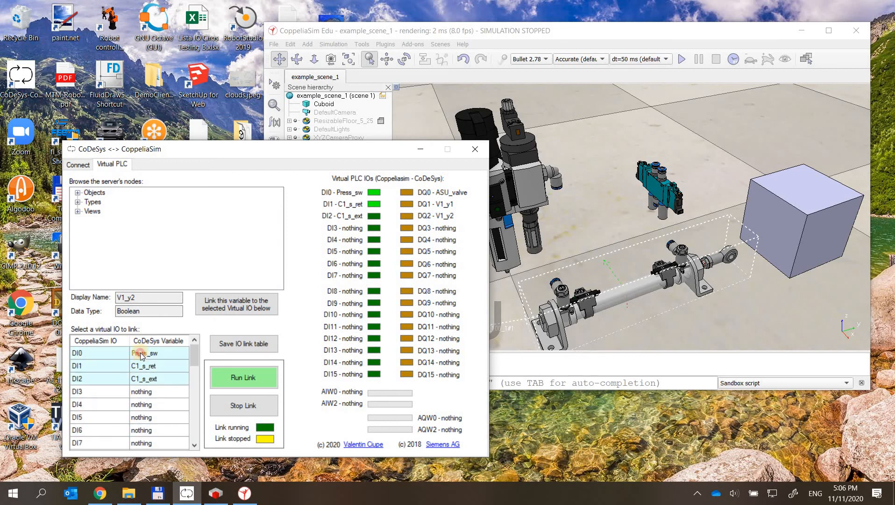
{"action": "left_click", "coordinate": [140, 353]}
{"action": "left_click", "coordinate": [140, 366]}
{"action": "left_click", "coordinate": [141, 379]}
{"action": "left_click", "coordinate": [142, 354]}
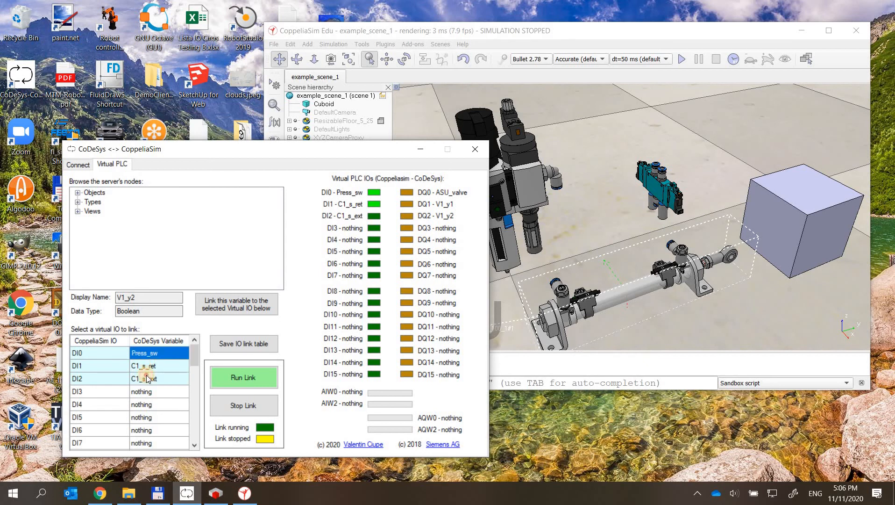
Step: Recheck the DQ0–DQ2 output links and DI1–DI2 rows, then run the link
{"action": "scroll", "coordinate": [147, 378], "scroll_direction": "down", "scroll_amount": 5}
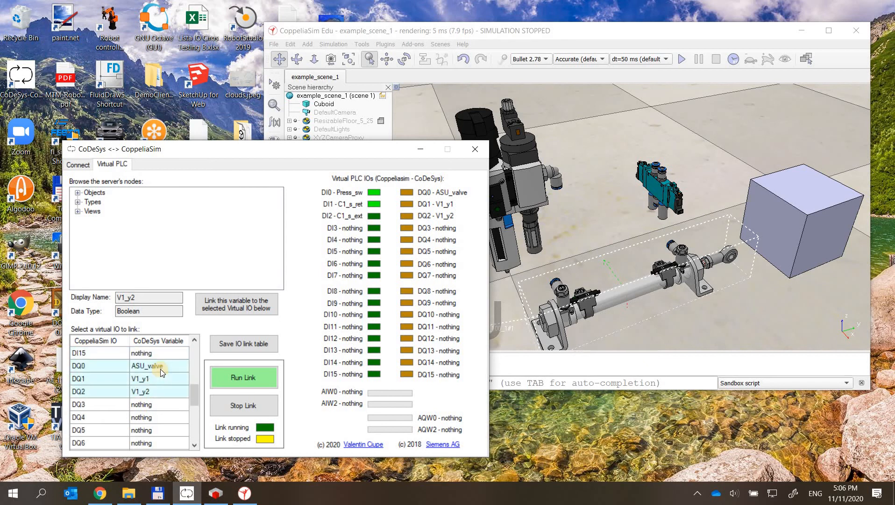
{"action": "left_click", "coordinate": [160, 370]}
{"action": "left_click", "coordinate": [151, 380]}
{"action": "left_click", "coordinate": [146, 392]}
{"action": "left_click", "coordinate": [105, 392]}
{"action": "left_click", "coordinate": [102, 378]}
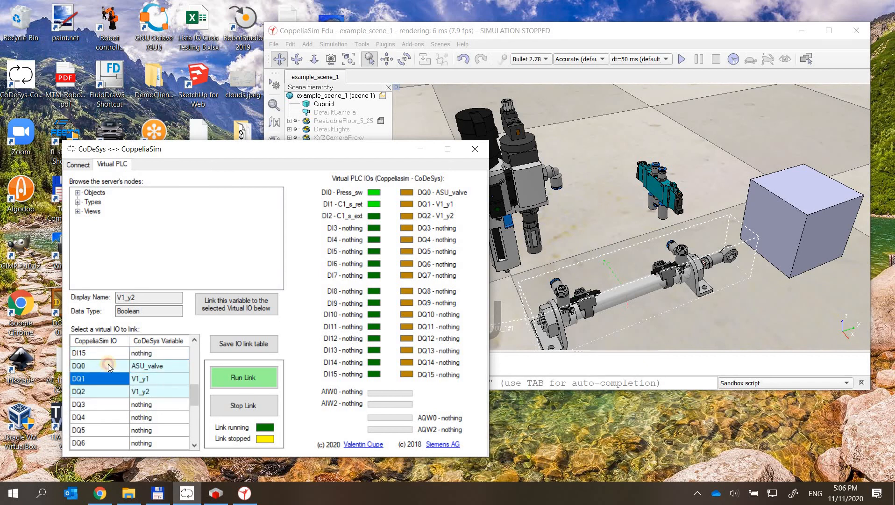
{"action": "scroll", "coordinate": [108, 366], "scroll_direction": "up", "scroll_amount": 5}
{"action": "left_click", "coordinate": [115, 365]}
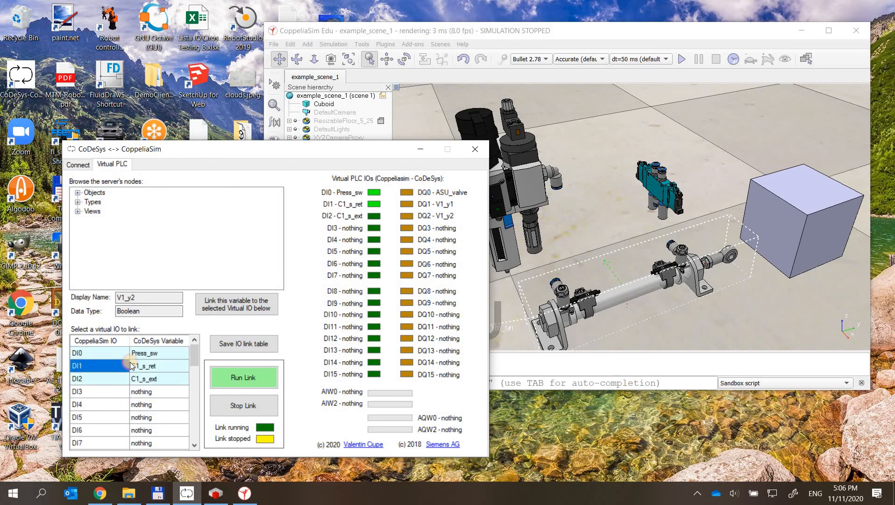
{"action": "key", "text": "Down"}
{"action": "left_click_drag", "start_coordinate": [307, 148], "coordinate": [362, 137]}
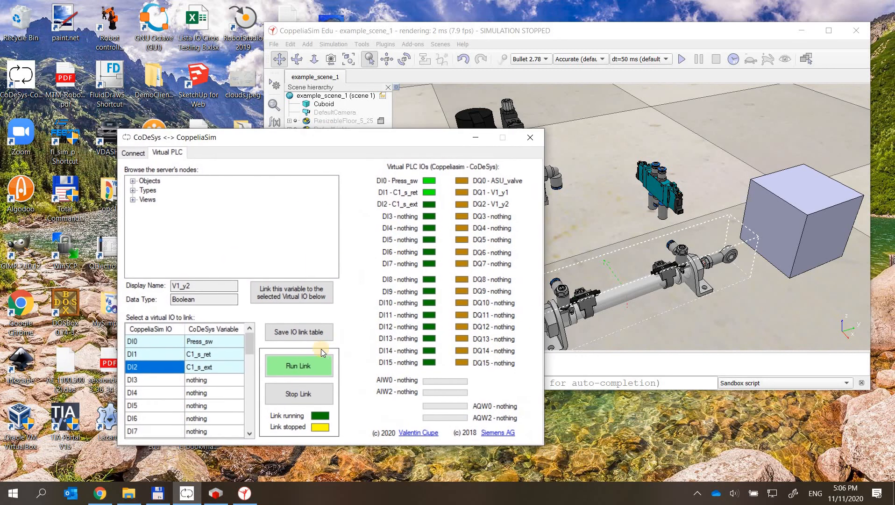
{"action": "left_click", "coordinate": [309, 367]}
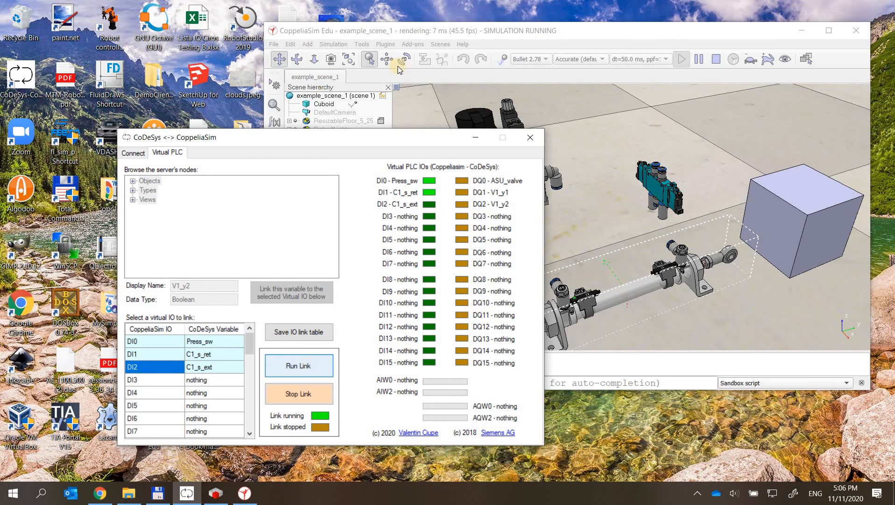
Step: Move the bridge window aside and stop the running CoppeliaSim simulation
{"action": "left_click_drag", "start_coordinate": [248, 119], "coordinate": [223, 178]}
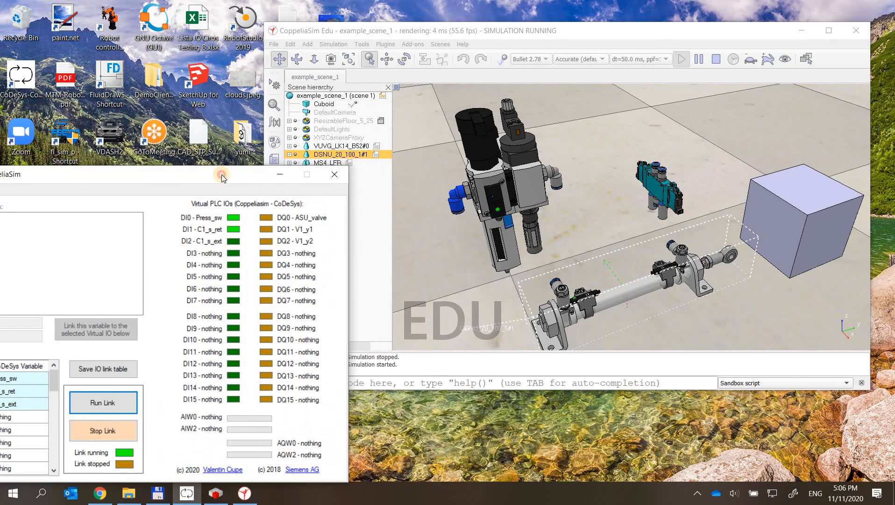
{"action": "left_click_drag", "start_coordinate": [638, 131], "coordinate": [625, 163]}
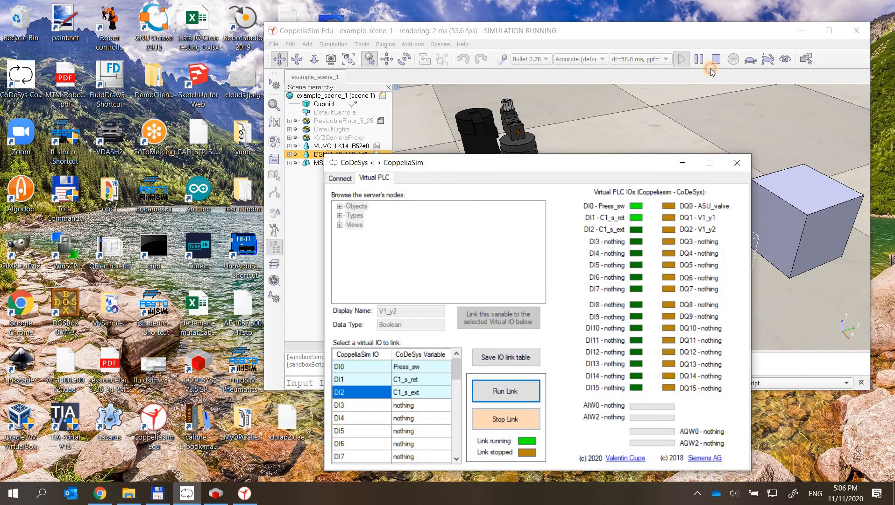
{"action": "left_click", "coordinate": [716, 59]}
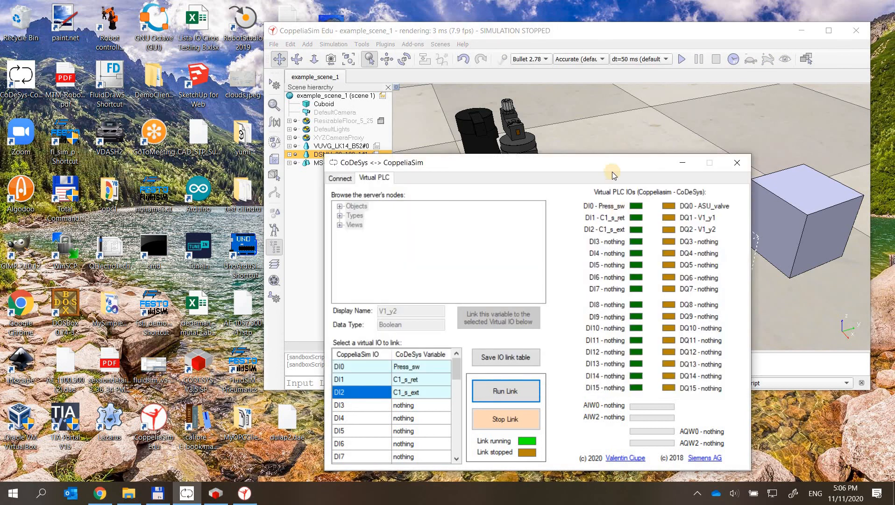
Step: Orbit the 3D scene, deselect the DSNU_20_100_1#1 cylinder and shift the bridge window left
{"action": "left_click_drag", "start_coordinate": [472, 152], "coordinate": [390, 140]}
{"action": "left_click", "coordinate": [652, 132]}
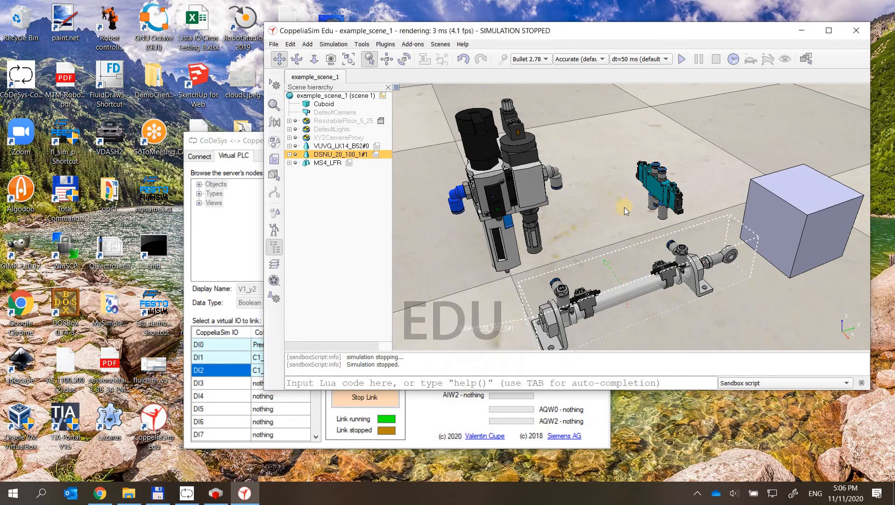
{"action": "left_click_drag", "start_coordinate": [556, 167], "coordinate": [238, 215]}
{"action": "left_click", "coordinate": [505, 259]}
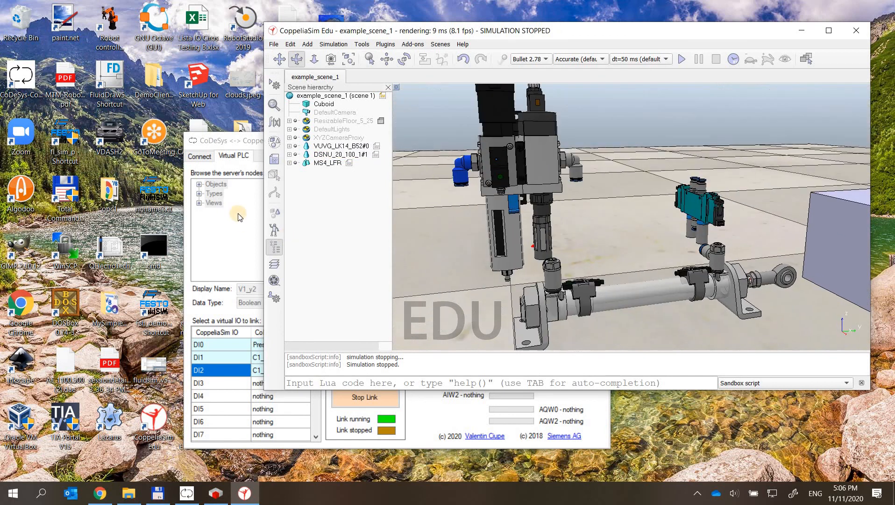
{"action": "left_click", "coordinate": [239, 138]}
{"action": "left_click_drag", "start_coordinate": [411, 141], "coordinate": [370, 163]}
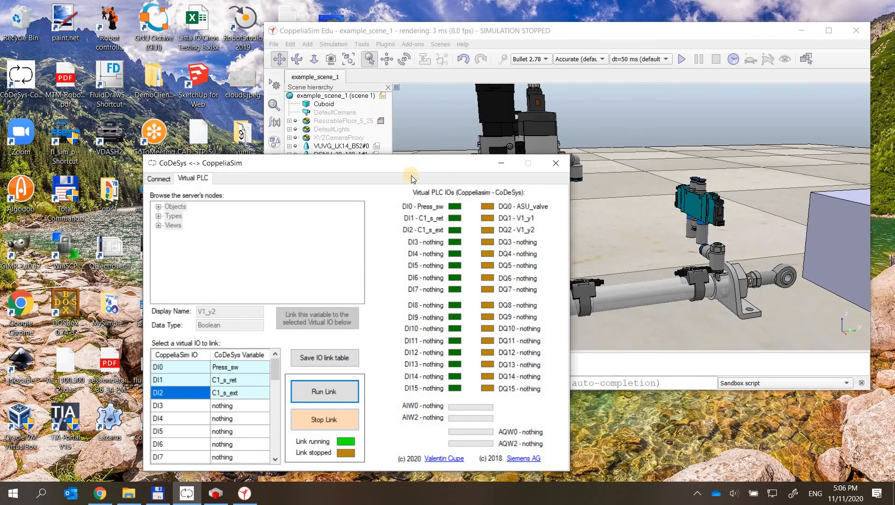
{"action": "left_click_drag", "start_coordinate": [355, 163], "coordinate": [308, 169]}
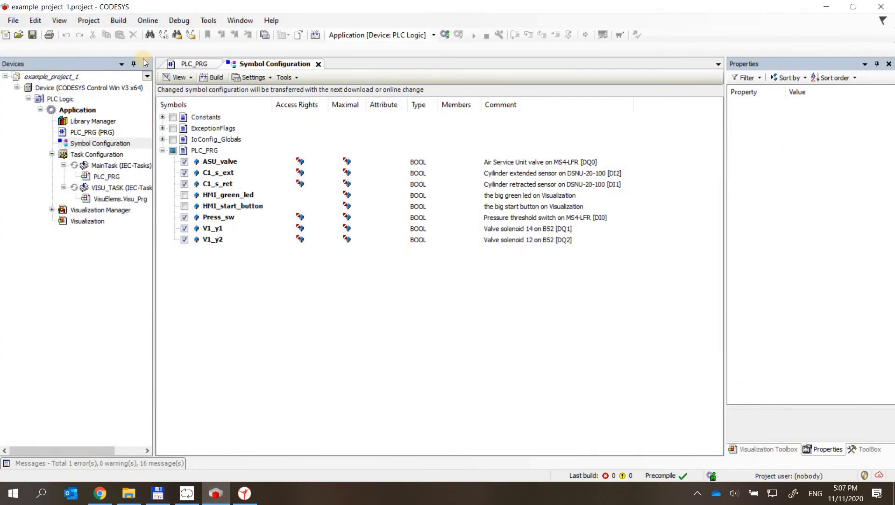
Step: Review the PLC_PRG declarations ASU_valve through HMI_start_button and network 1, then minimise CODESYS
{"action": "left_click", "coordinate": [169, 63]}
{"action": "left_click_drag", "start_coordinate": [189, 105], "coordinate": [307, 174]}
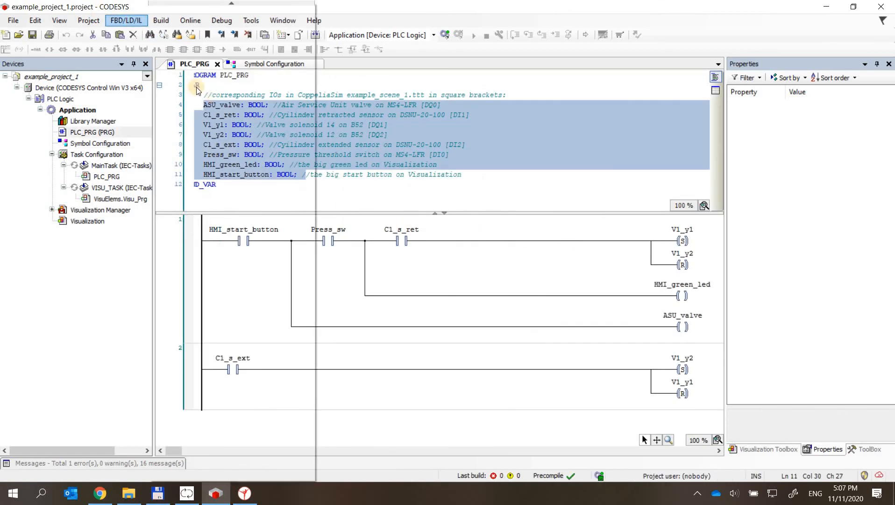
{"action": "left_click", "coordinate": [126, 20]}
{"action": "left_click", "coordinate": [373, 311]}
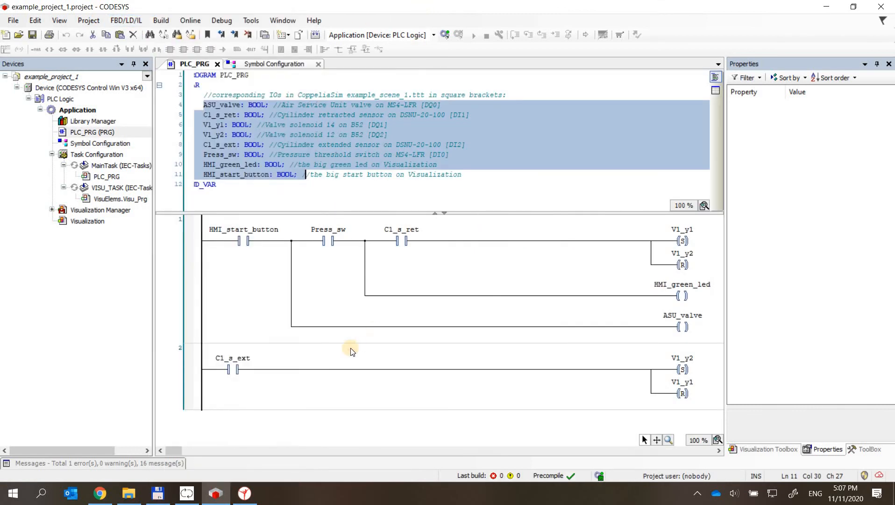
{"action": "left_click", "coordinate": [345, 303]}
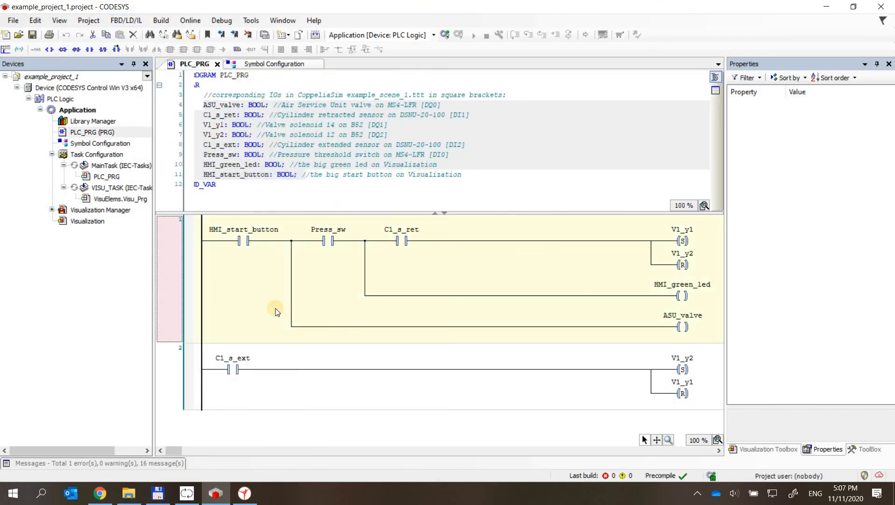
{"action": "left_click", "coordinate": [826, 7]}
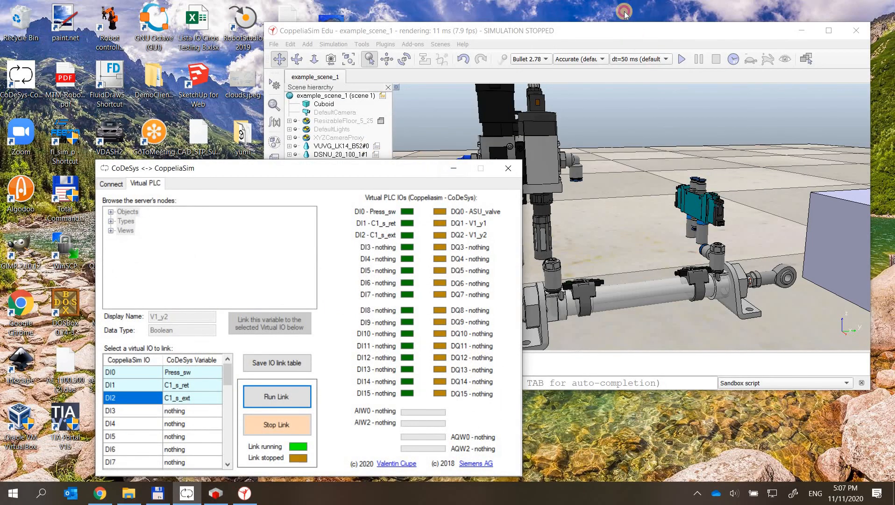
{"action": "left_click_drag", "start_coordinate": [638, 30], "coordinate": [657, 15]}
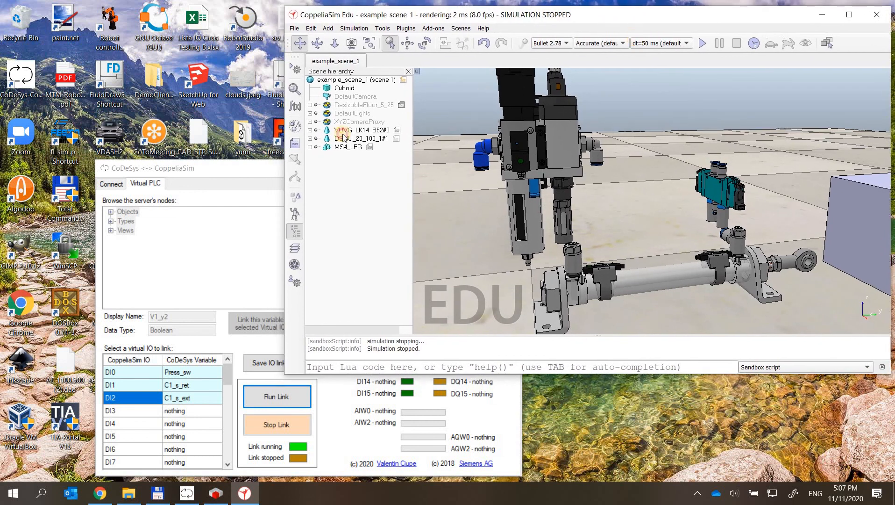
{"action": "left_click_drag", "start_coordinate": [266, 168], "coordinate": [255, 134]}
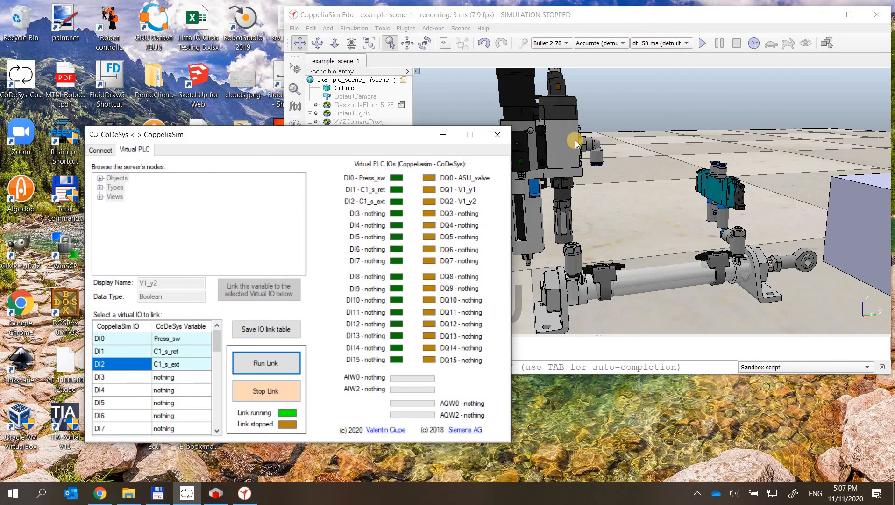
{"action": "left_click", "coordinate": [612, 28]}
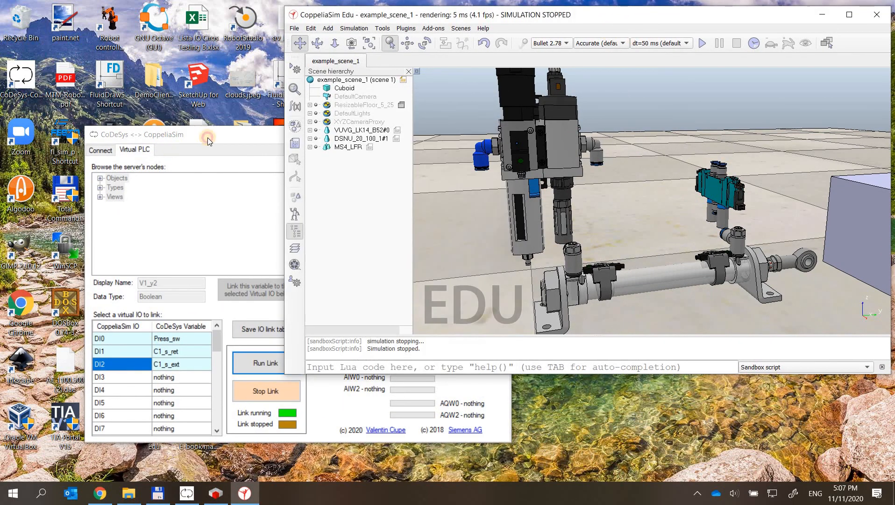
{"action": "left_click", "coordinate": [208, 137]}
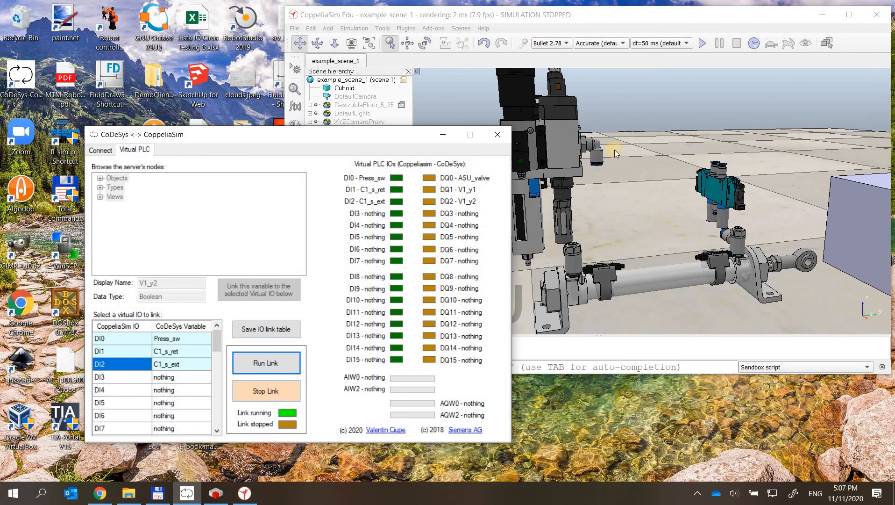
{"action": "left_click_drag", "start_coordinate": [376, 135], "coordinate": [611, 151]}
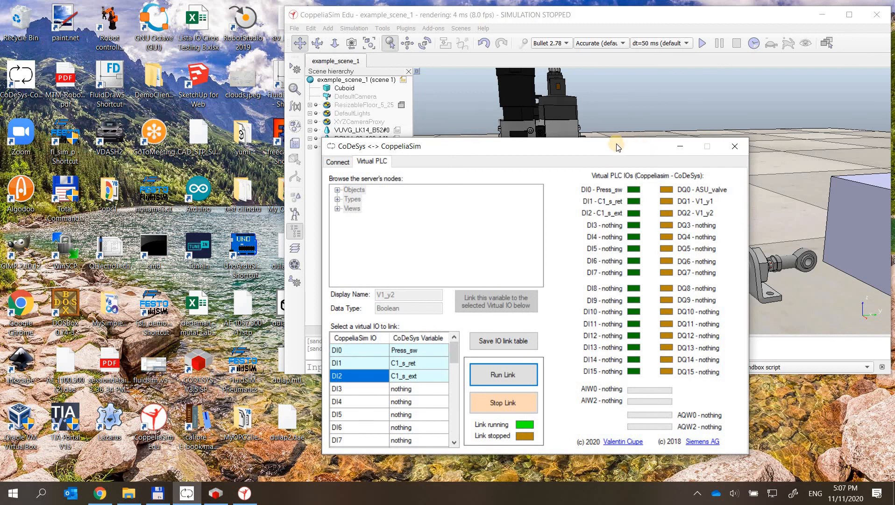
{"action": "left_click", "coordinate": [505, 133]}
{"action": "left_click_drag", "start_coordinate": [505, 133], "coordinate": [473, 144]}
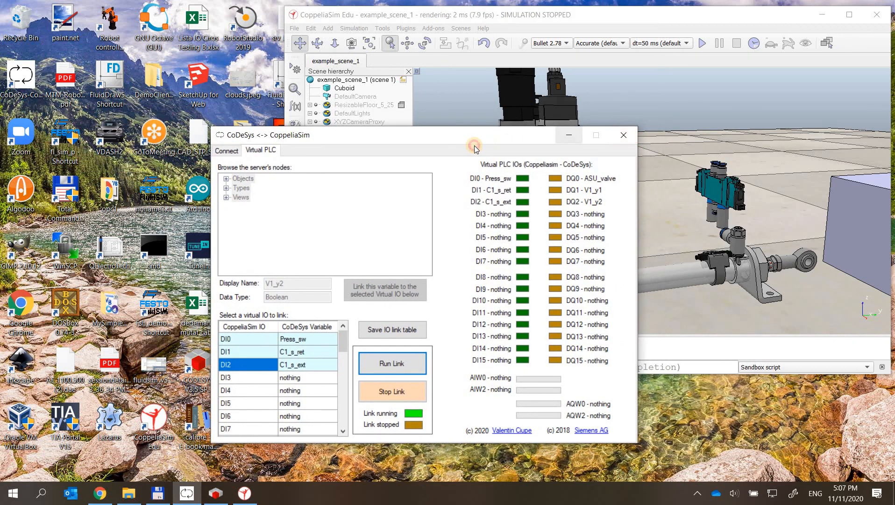
{"action": "left_click", "coordinate": [663, 13]}
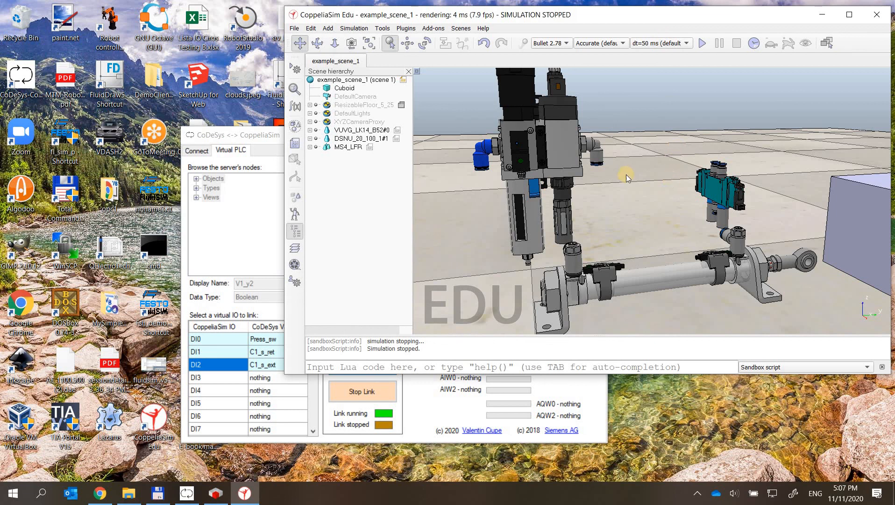
{"action": "mouse_move", "coordinate": [611, 193]}
{"action": "left_mouse_down"}
{"action": "mouse_move", "coordinate": [603, 175]}
{"action": "mouse_move", "coordinate": [613, 196]}
{"action": "left_mouse_up"}
{"action": "left_click", "coordinate": [355, 155]}
{"action": "left_click", "coordinate": [262, 137]}
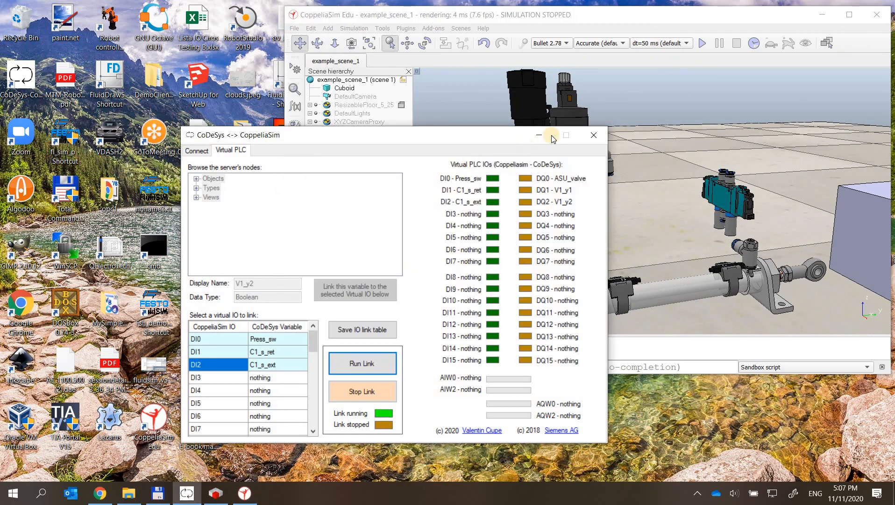